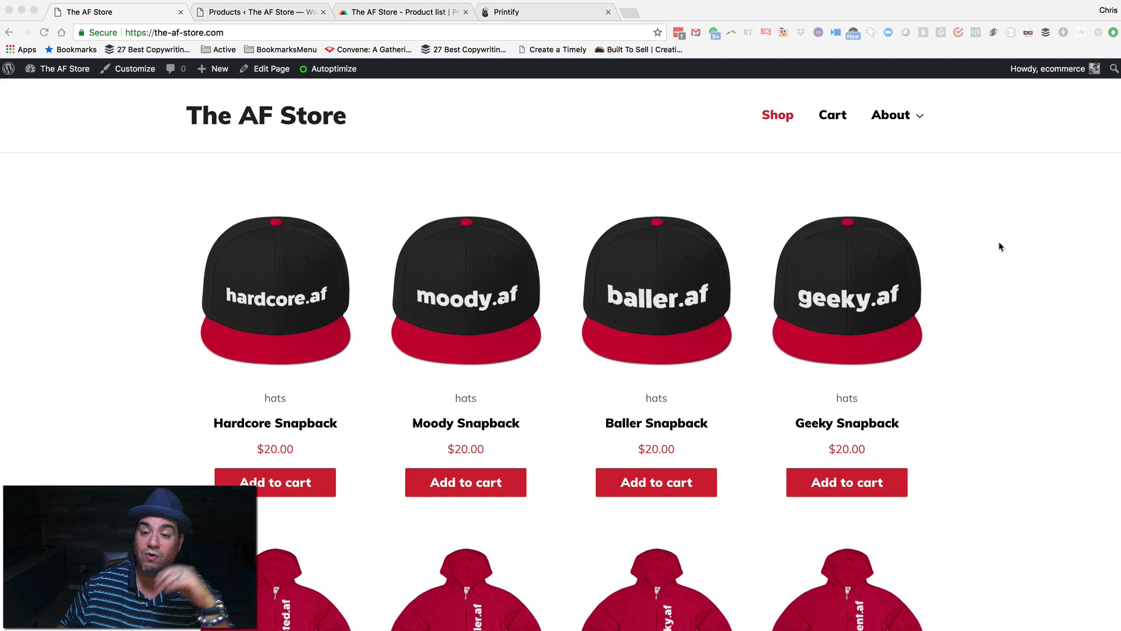
Scroll the storefront and open the Exhausted t-shirt's product page
{"action": "scroll", "coordinate": [985, 263], "scroll_direction": "down", "scroll_amount": 3}
{"action": "scroll", "coordinate": [985, 264], "scroll_direction": "down", "scroll_amount": 15}
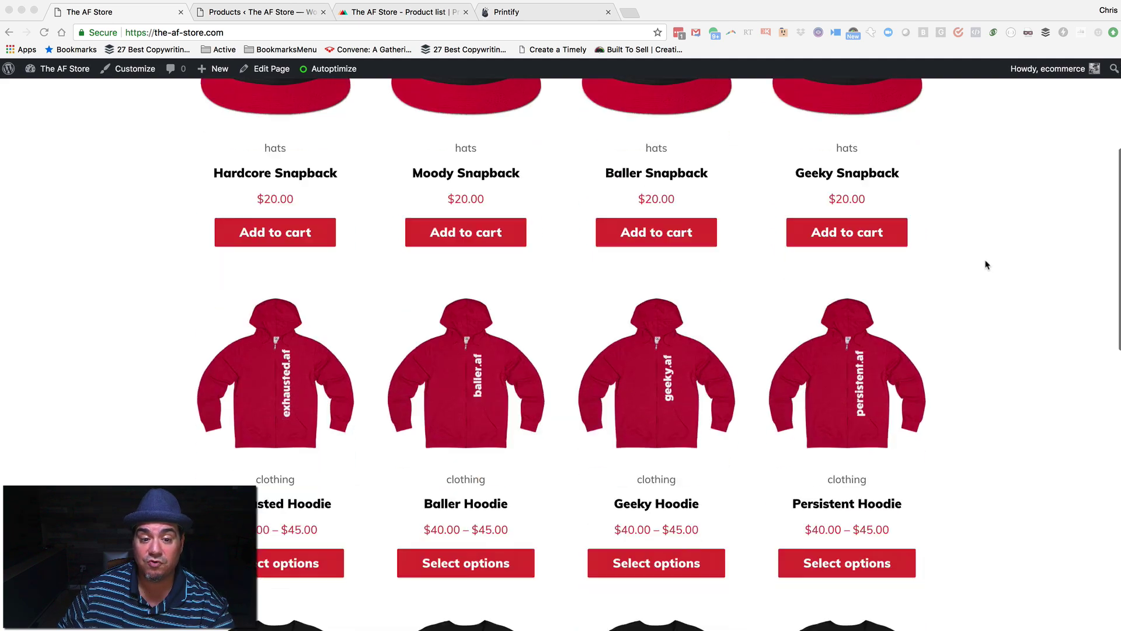
{"action": "scroll", "coordinate": [985, 265], "scroll_direction": "down", "scroll_amount": 5}
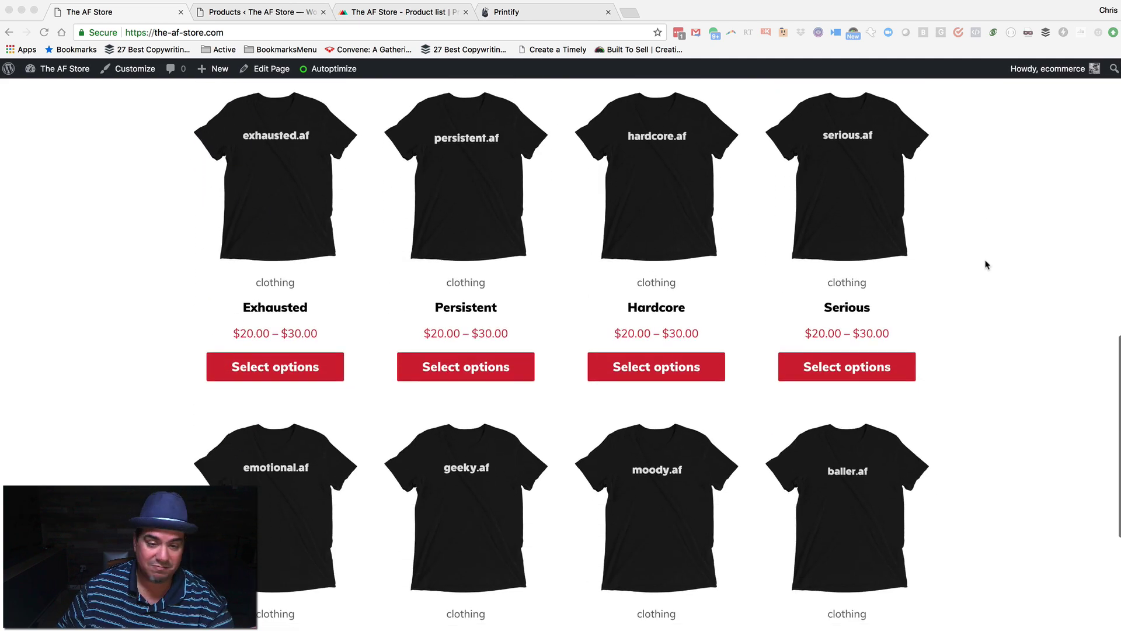
{"action": "scroll", "coordinate": [986, 264], "scroll_direction": "up", "scroll_amount": 15}
{"action": "scroll", "coordinate": [985, 264], "scroll_direction": "up", "scroll_amount": 5}
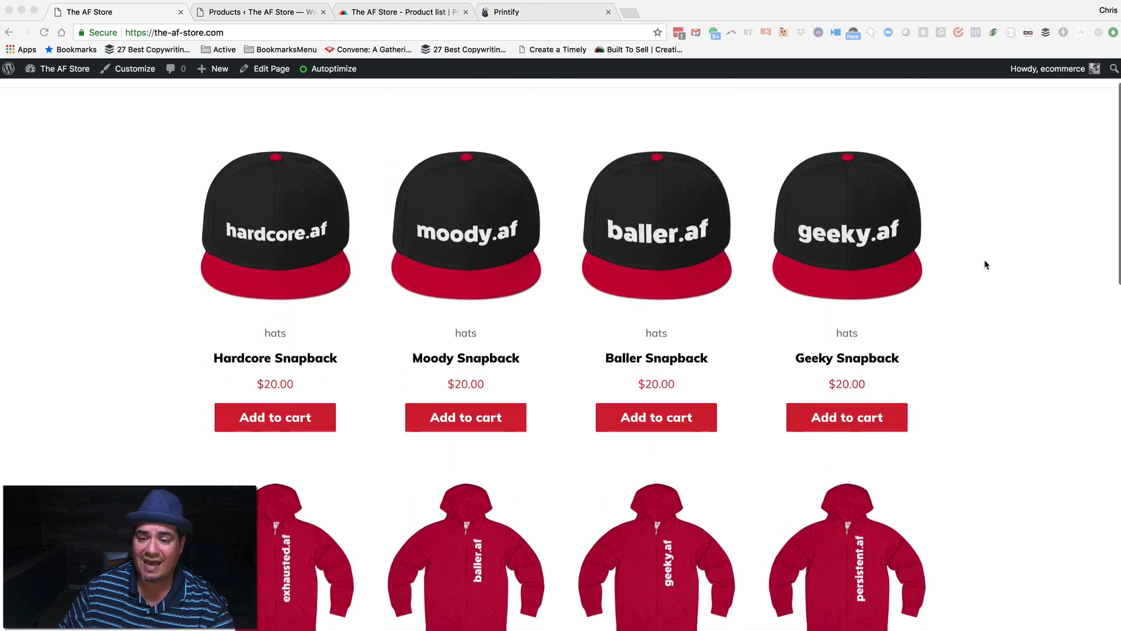
{"action": "scroll", "coordinate": [984, 263], "scroll_direction": "down", "scroll_amount": 15}
{"action": "left_click", "coordinate": [267, 339]}
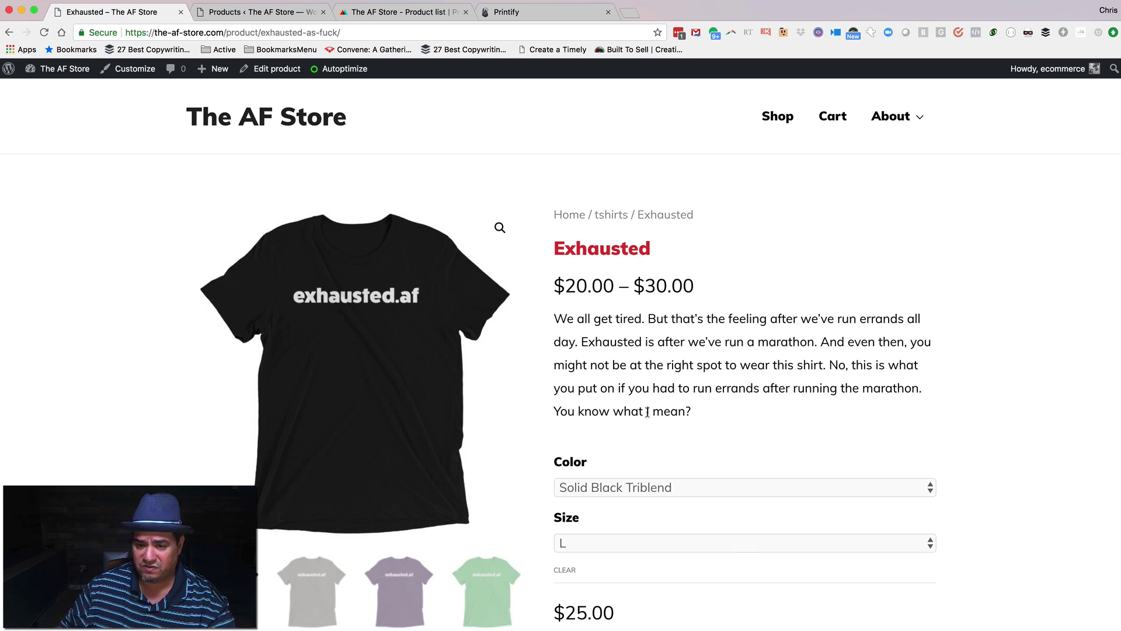
Preview the Exhausted t-shirt in grey, purple and green
{"action": "scroll", "coordinate": [647, 412], "scroll_direction": "down", "scroll_amount": 5}
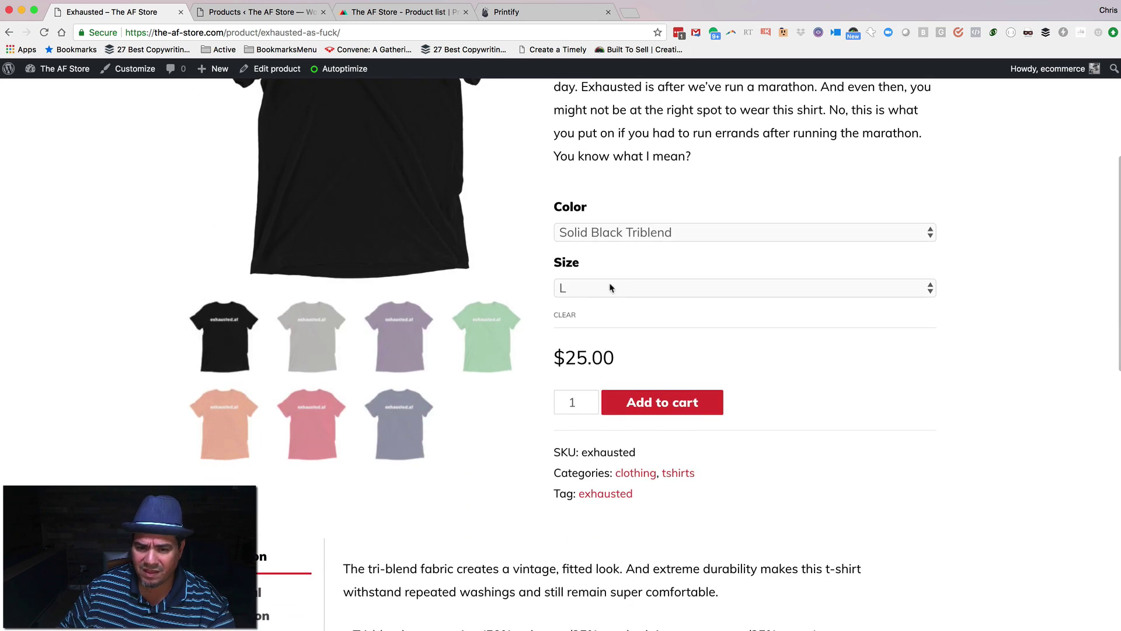
{"action": "left_click", "coordinate": [310, 349]}
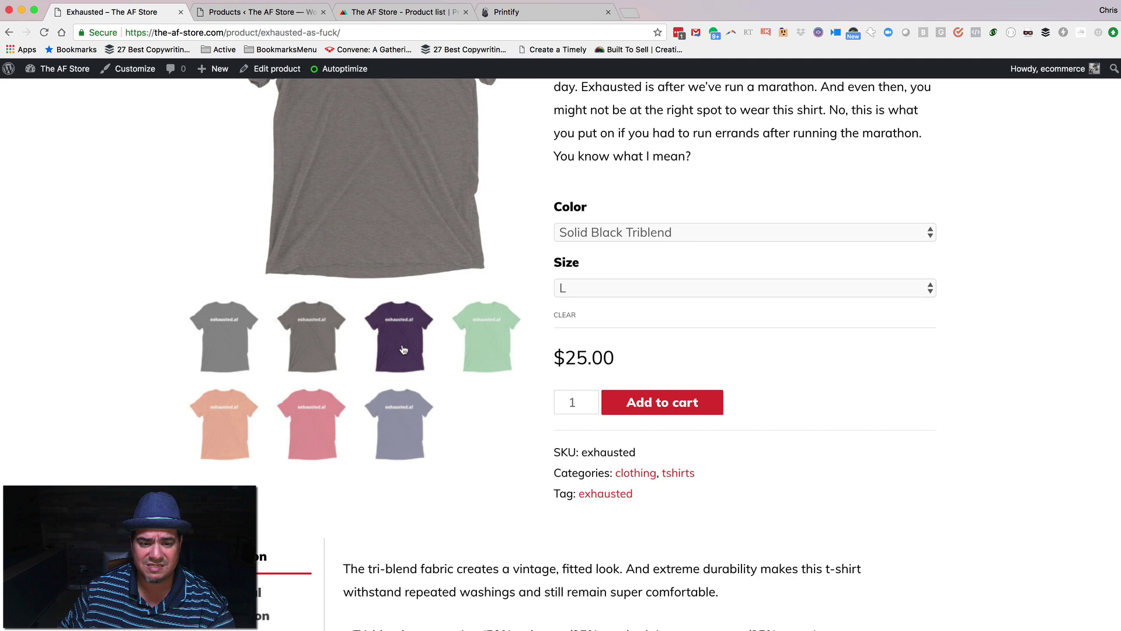
{"action": "left_click", "coordinate": [401, 343]}
{"action": "left_click", "coordinate": [466, 348]}
{"action": "scroll", "coordinate": [443, 345], "scroll_direction": "up", "scroll_amount": 5}
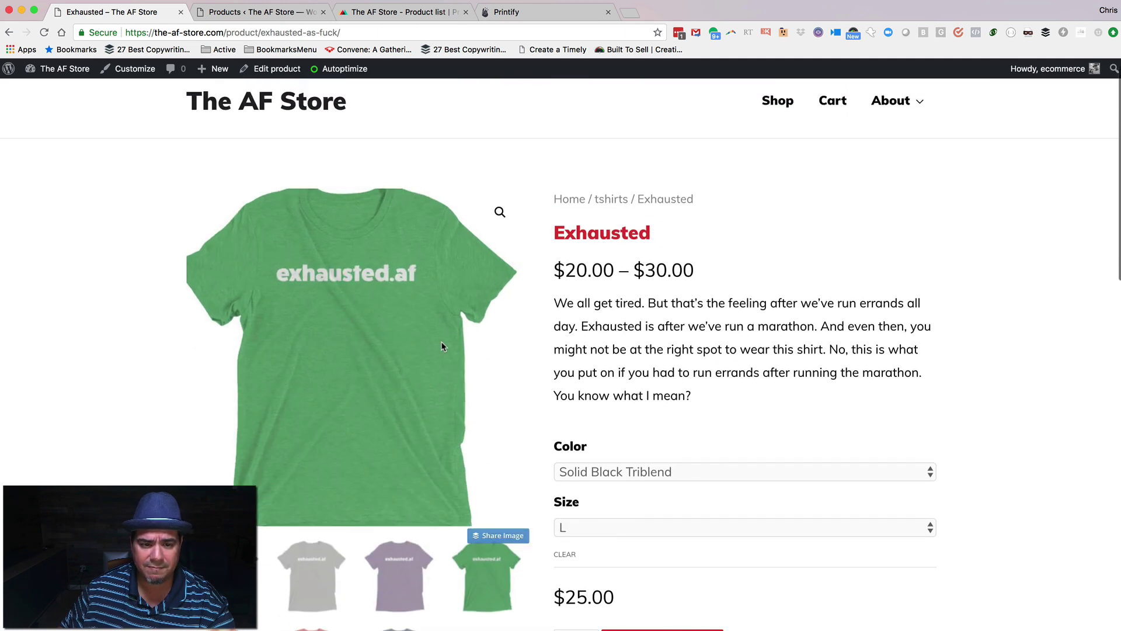
{"action": "scroll", "coordinate": [443, 345], "scroll_direction": "down", "scroll_amount": 5}
{"action": "scroll", "coordinate": [442, 347], "scroll_direction": "down", "scroll_amount": 2}
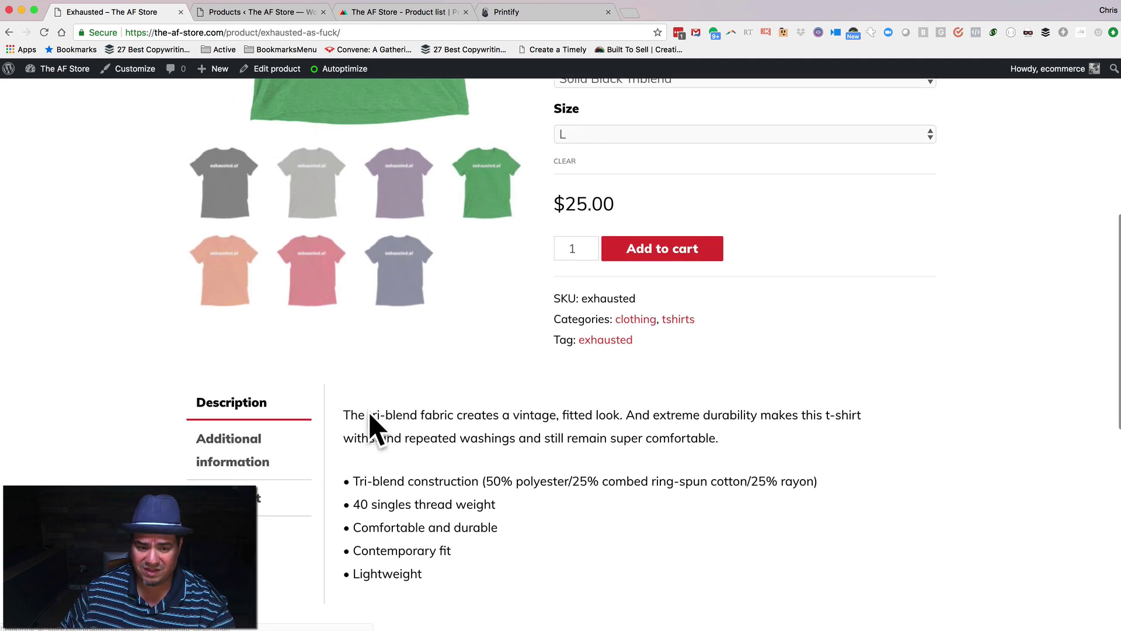
View the t-shirt's additional information and size chart, then return to the store home page
{"action": "left_click", "coordinate": [245, 461]}
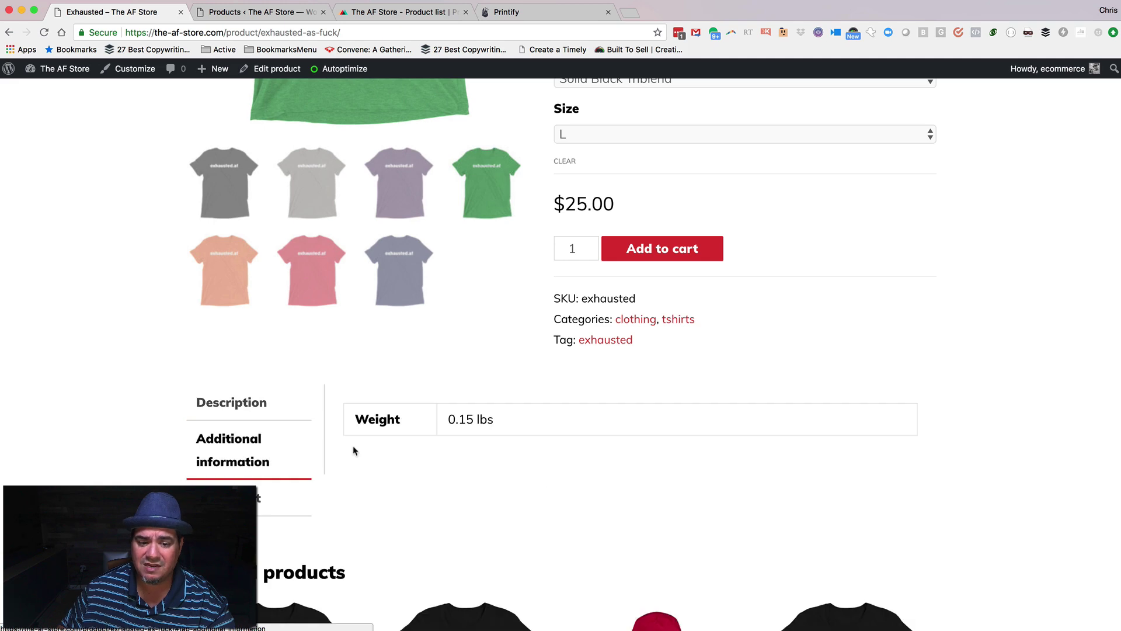
{"action": "left_click", "coordinate": [273, 495]}
{"action": "scroll", "coordinate": [335, 195], "scroll_direction": "up", "scroll_amount": 8}
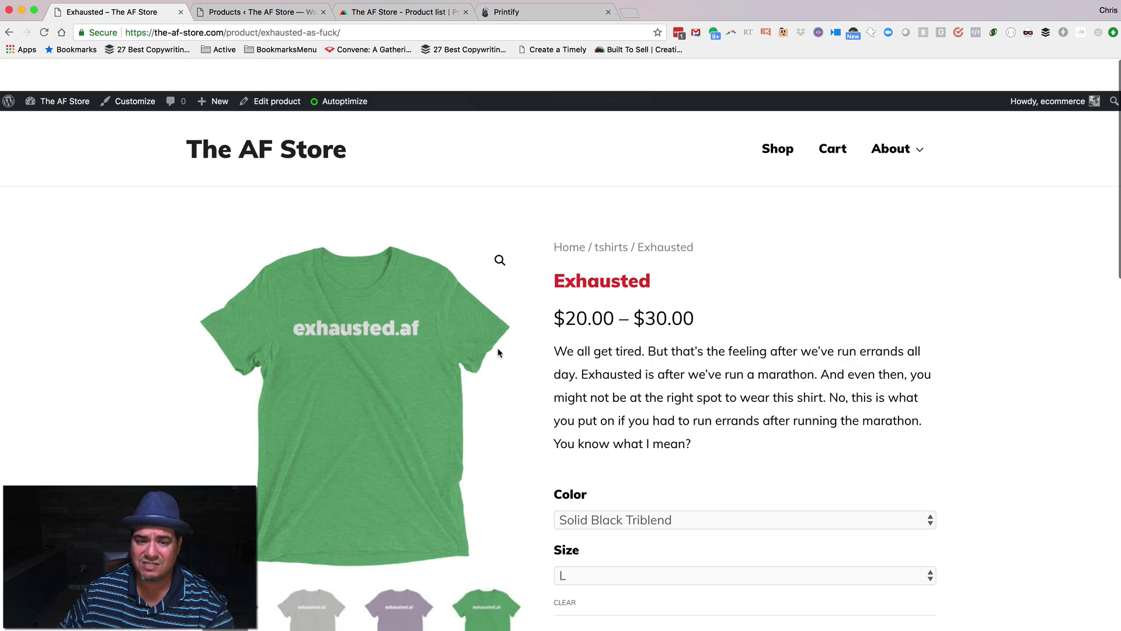
{"action": "scroll", "coordinate": [335, 195], "scroll_direction": "down", "scroll_amount": 1}
{"action": "left_click", "coordinate": [310, 117]}
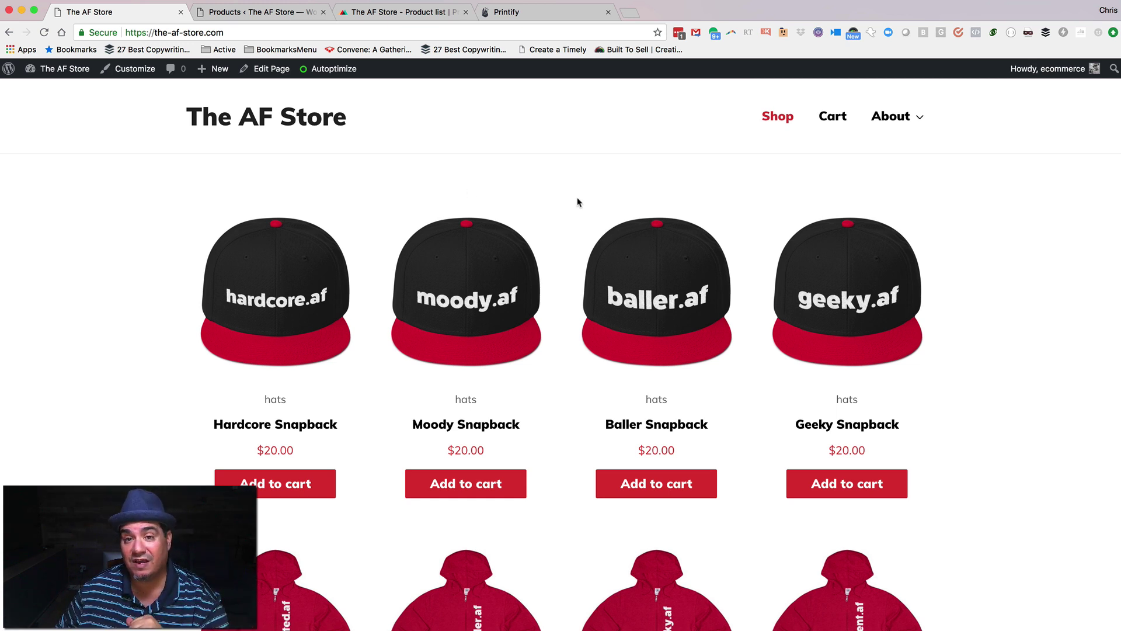
Browse Printify's catalog Accessories and Home & Living categories, then return to the product list
{"action": "left_click", "coordinate": [508, 11]}
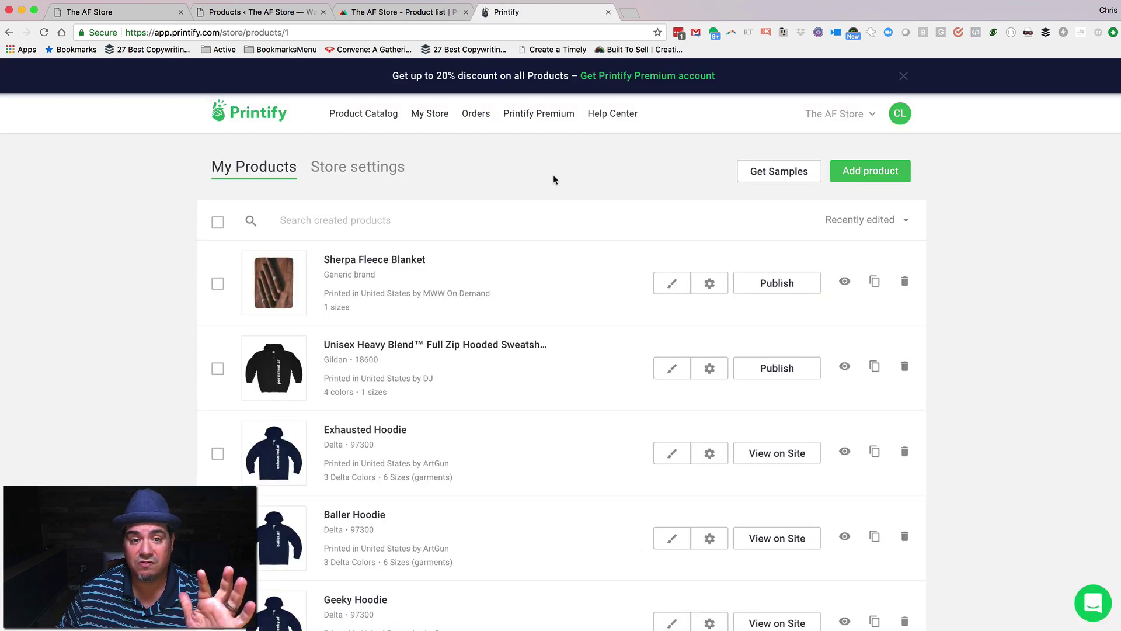
{"action": "left_click", "coordinate": [362, 113]}
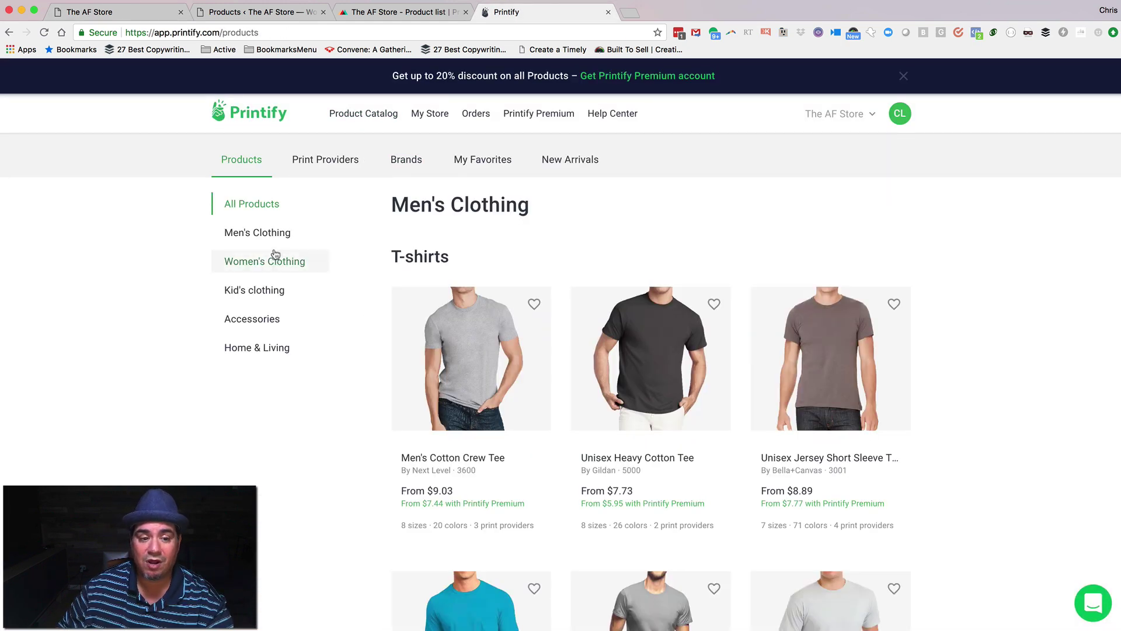
{"action": "scroll", "coordinate": [550, 401], "scroll_direction": "down", "scroll_amount": 5}
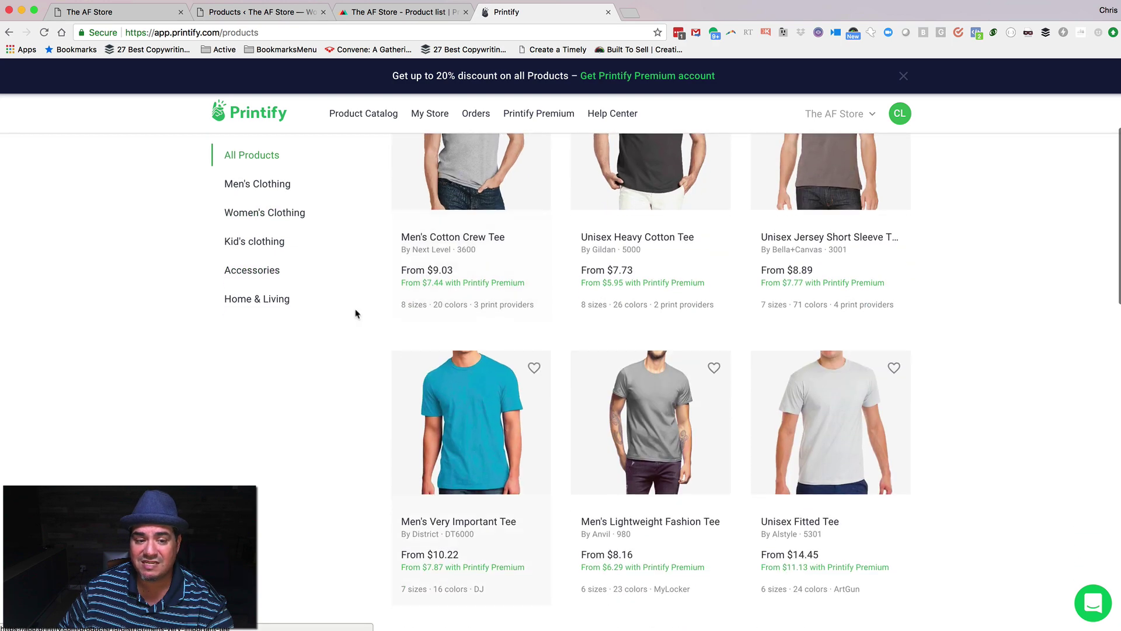
{"action": "left_click", "coordinate": [251, 270]}
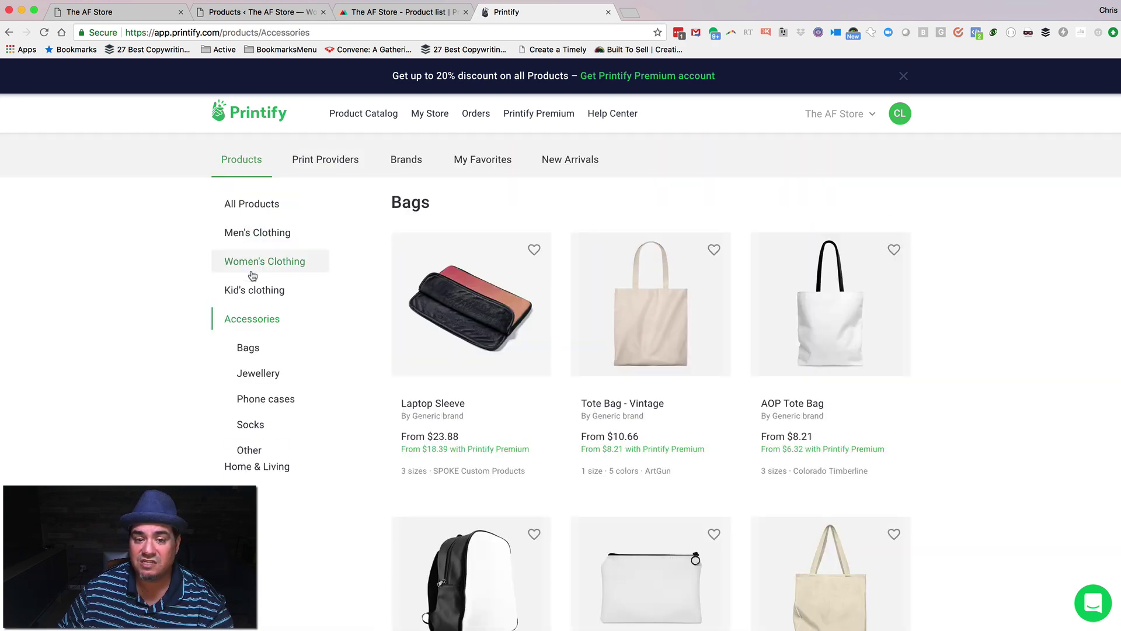
{"action": "scroll", "coordinate": [505, 371], "scroll_direction": "down", "scroll_amount": 3}
{"action": "scroll", "coordinate": [505, 372], "scroll_direction": "down", "scroll_amount": 1}
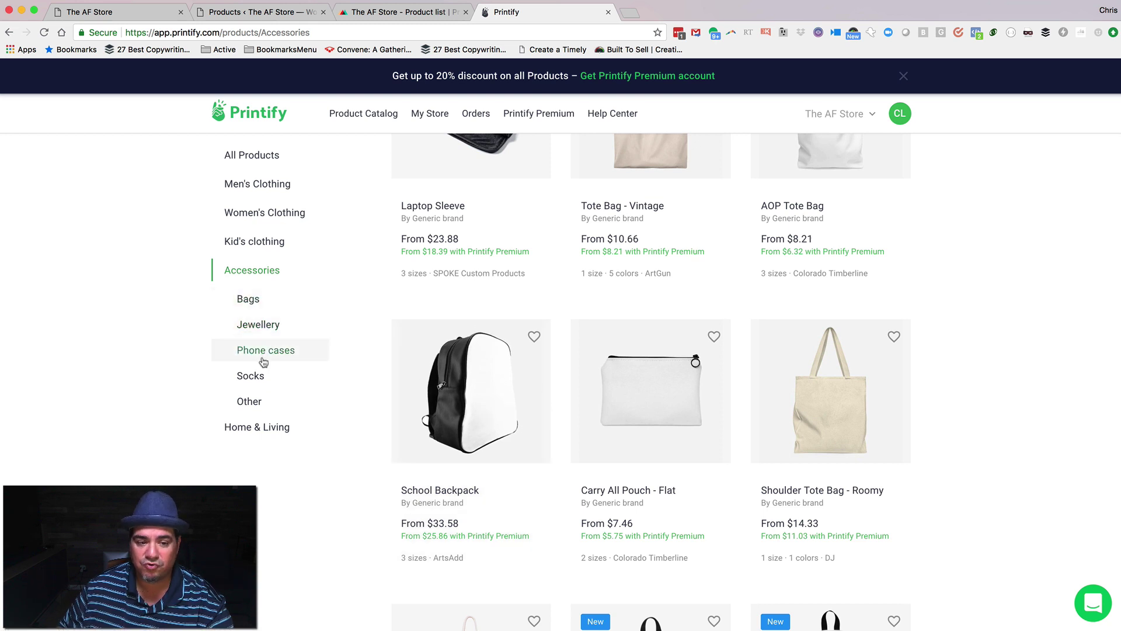
{"action": "left_click", "coordinate": [261, 427]}
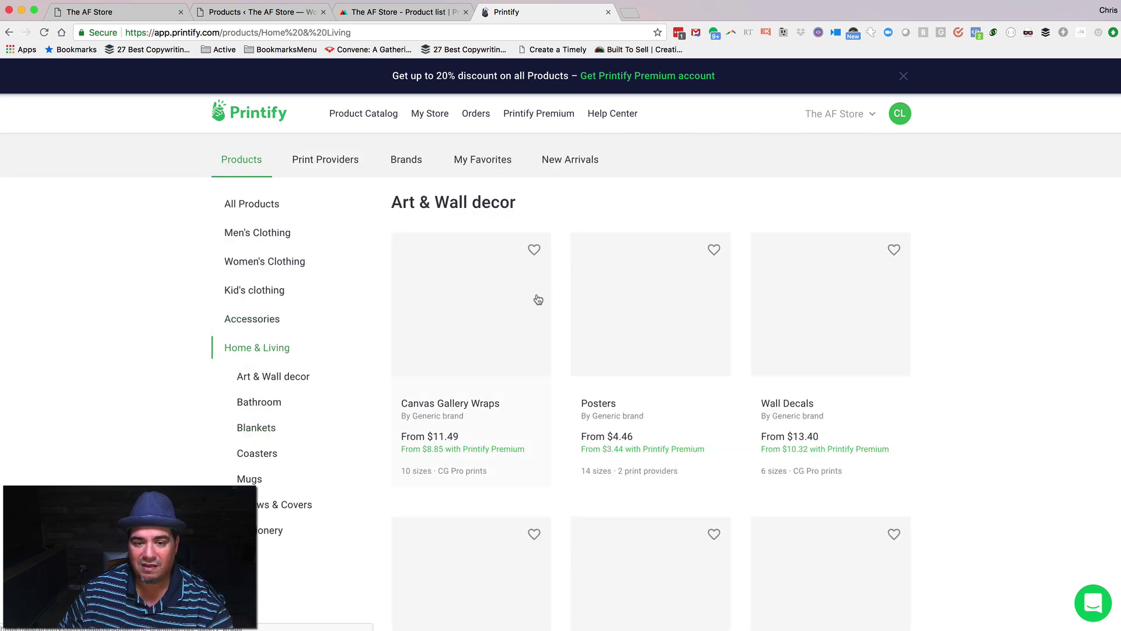
{"action": "scroll", "coordinate": [521, 373], "scroll_direction": "down", "scroll_amount": 10}
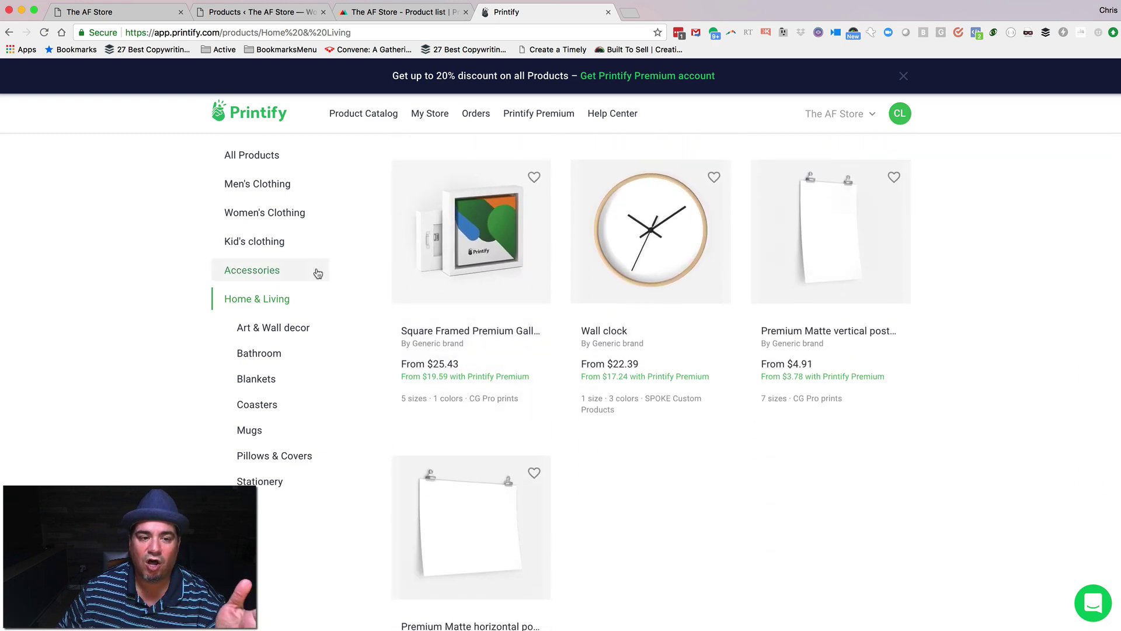
{"action": "scroll", "coordinate": [317, 272], "scroll_direction": "up", "scroll_amount": 5}
{"action": "scroll", "coordinate": [374, 205], "scroll_direction": "up", "scroll_amount": 4}
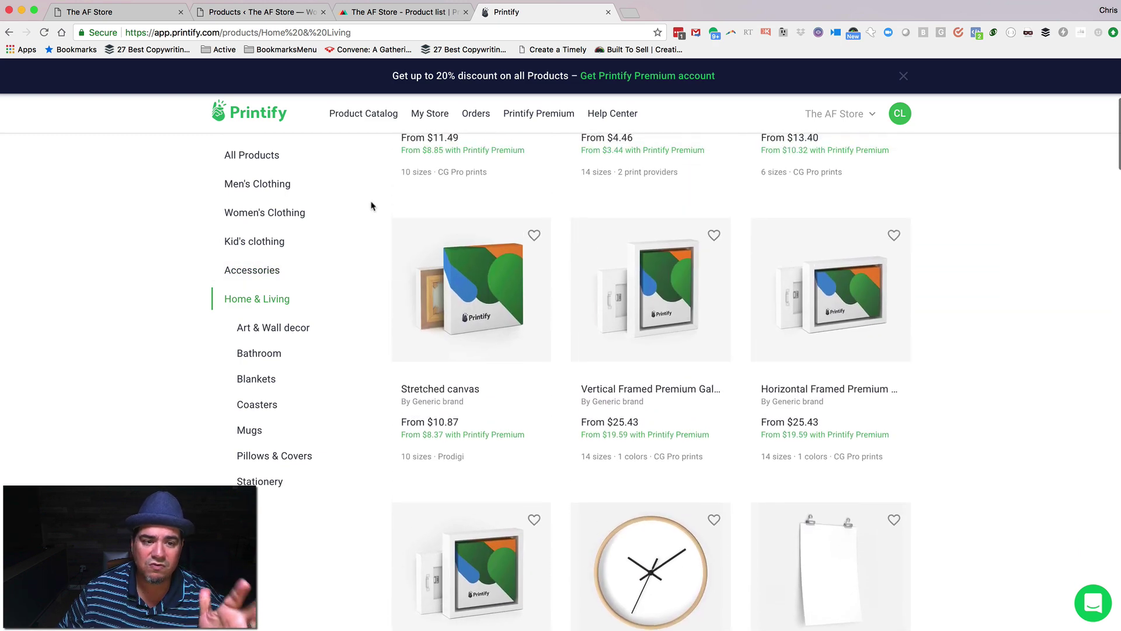
{"action": "left_click", "coordinate": [428, 114]}
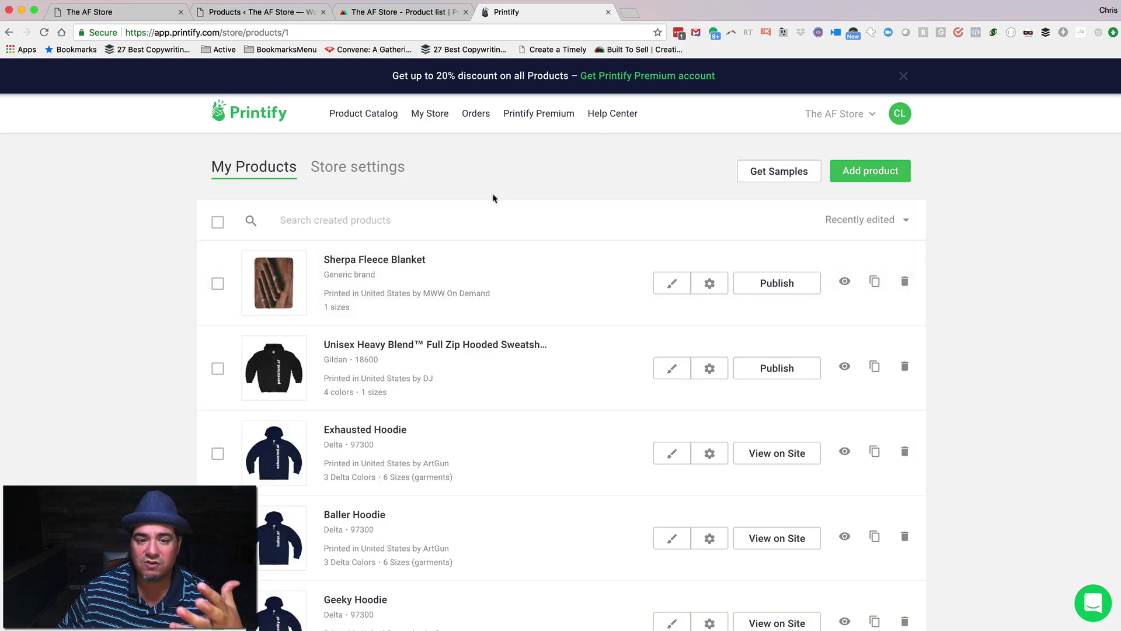
Open the School Backpack from the Accessories catalog and scroll to its print providers
{"action": "left_click", "coordinate": [854, 172]}
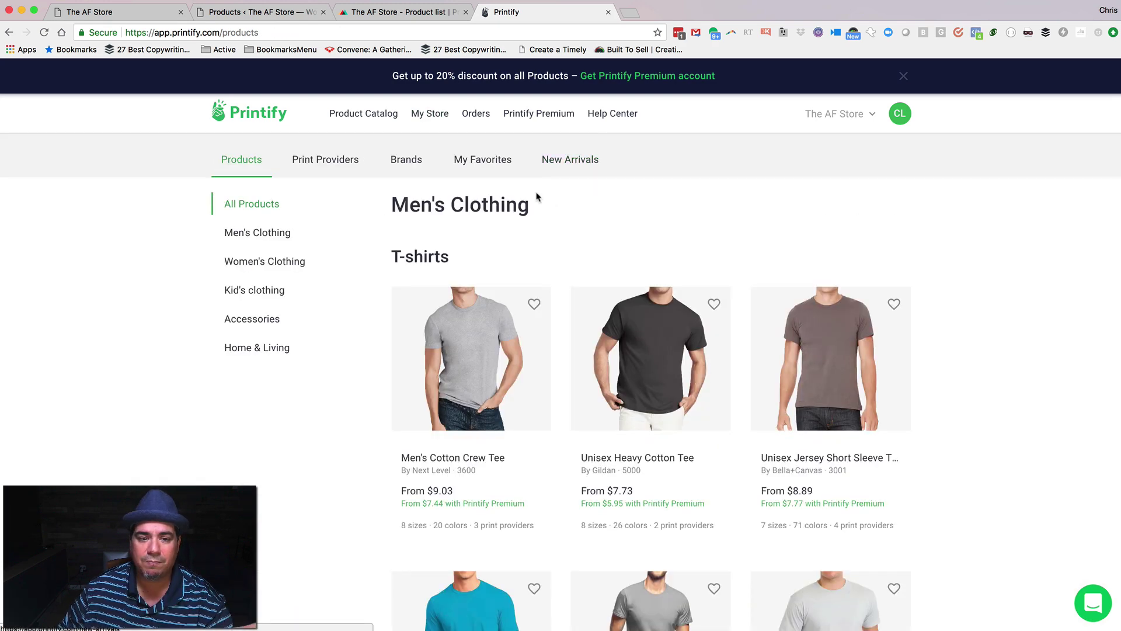
{"action": "left_click", "coordinate": [269, 320]}
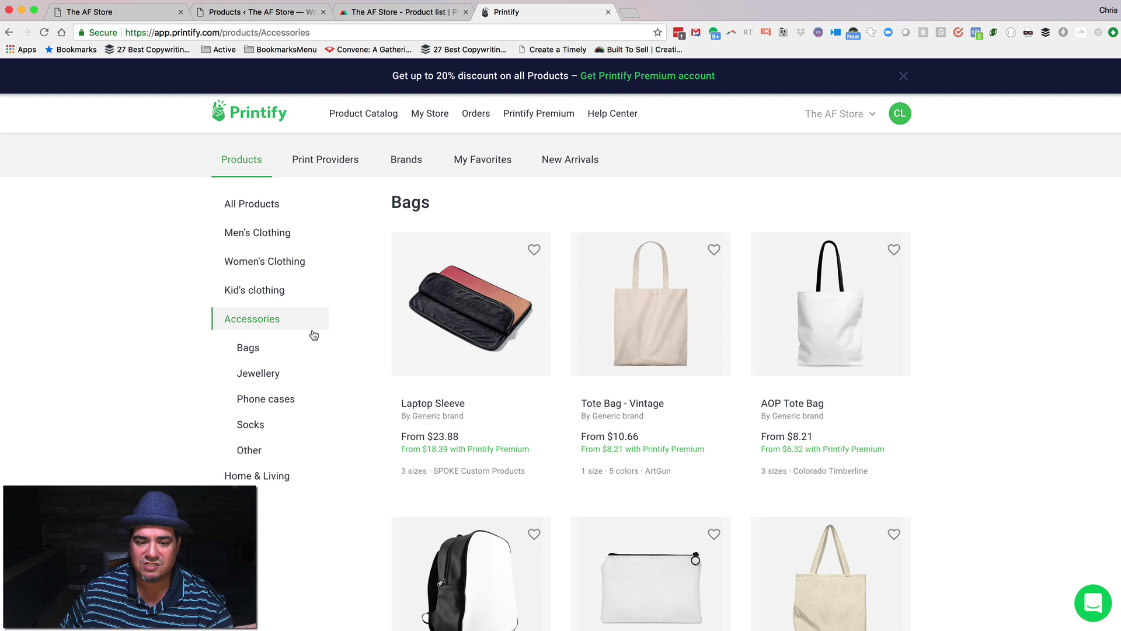
{"action": "scroll", "coordinate": [435, 415], "scroll_direction": "down", "scroll_amount": 3}
{"action": "scroll", "coordinate": [435, 415], "scroll_direction": "up", "scroll_amount": 1}
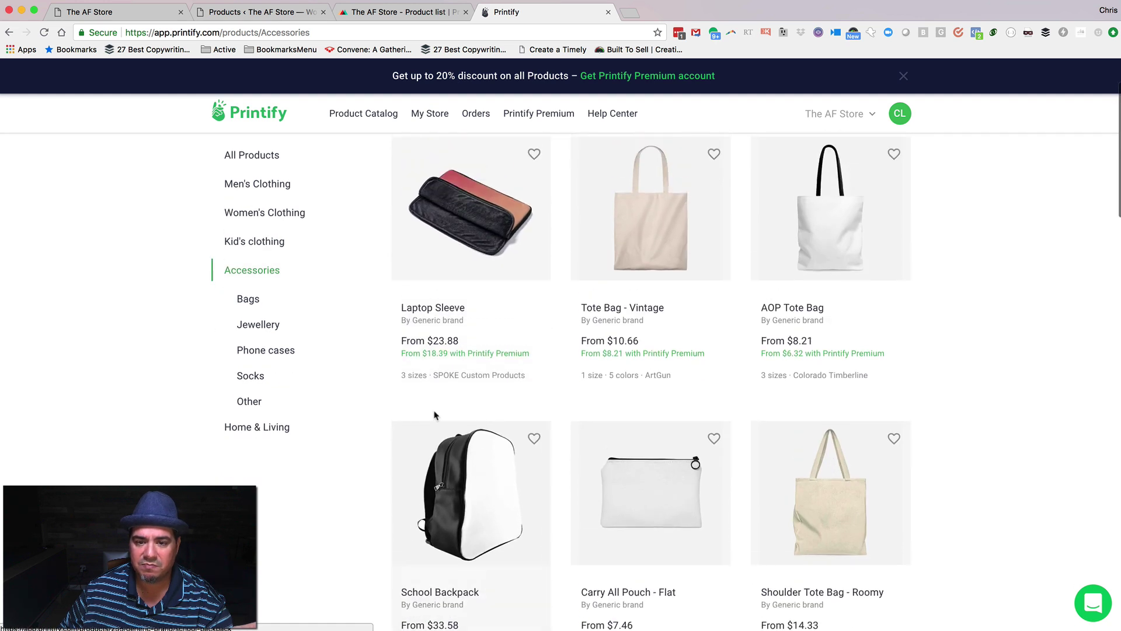
{"action": "left_click", "coordinate": [481, 511]}
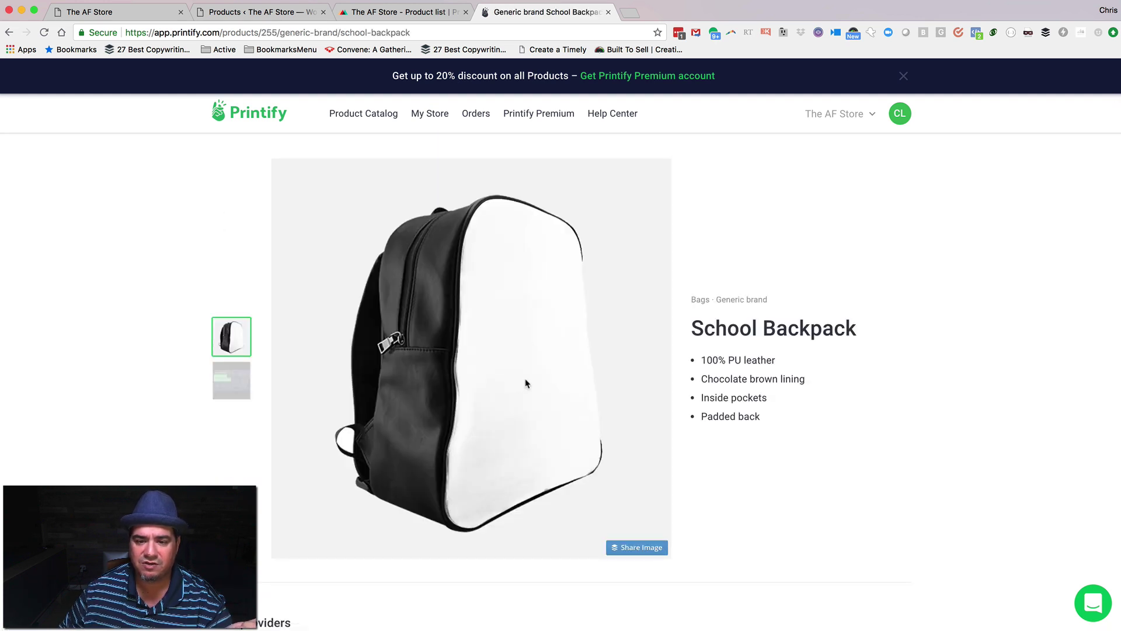
{"action": "scroll", "coordinate": [380, 491], "scroll_direction": "down", "scroll_amount": 4}
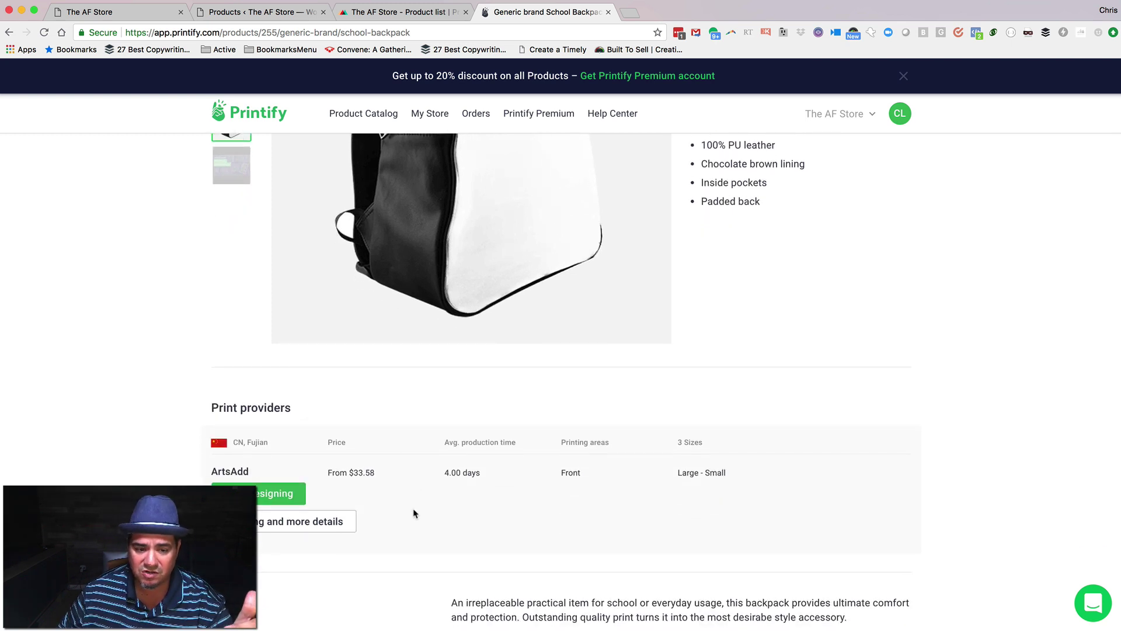
Start a School Backpack design and place the uploaded cigar photo 83782315.jpg on its front
{"action": "left_click", "coordinate": [273, 497]}
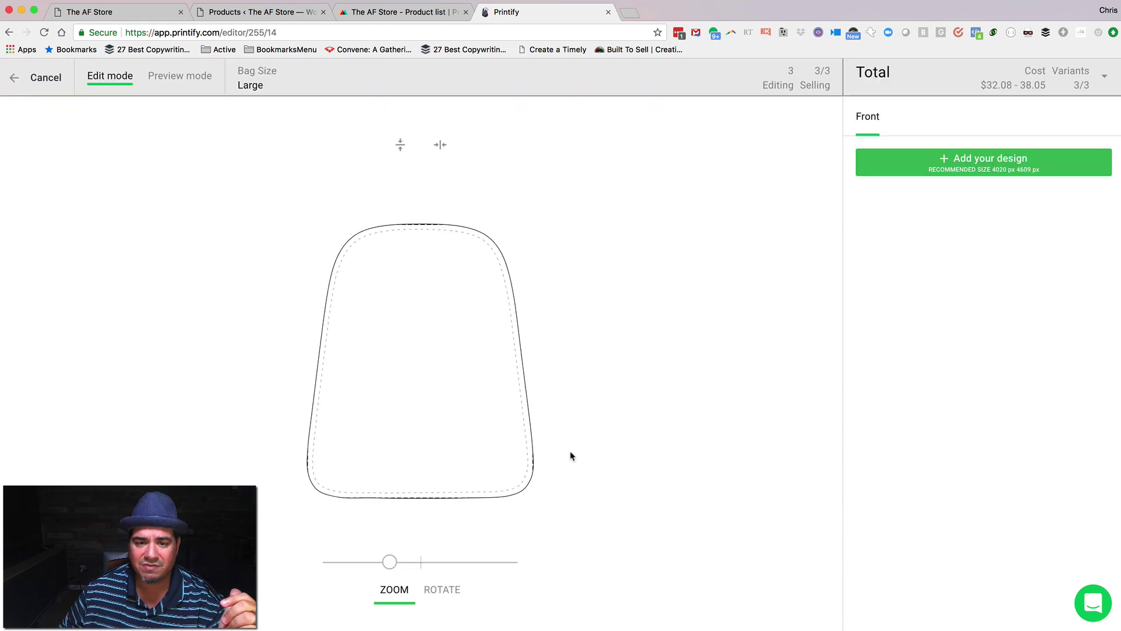
{"action": "left_click", "coordinate": [1004, 159]}
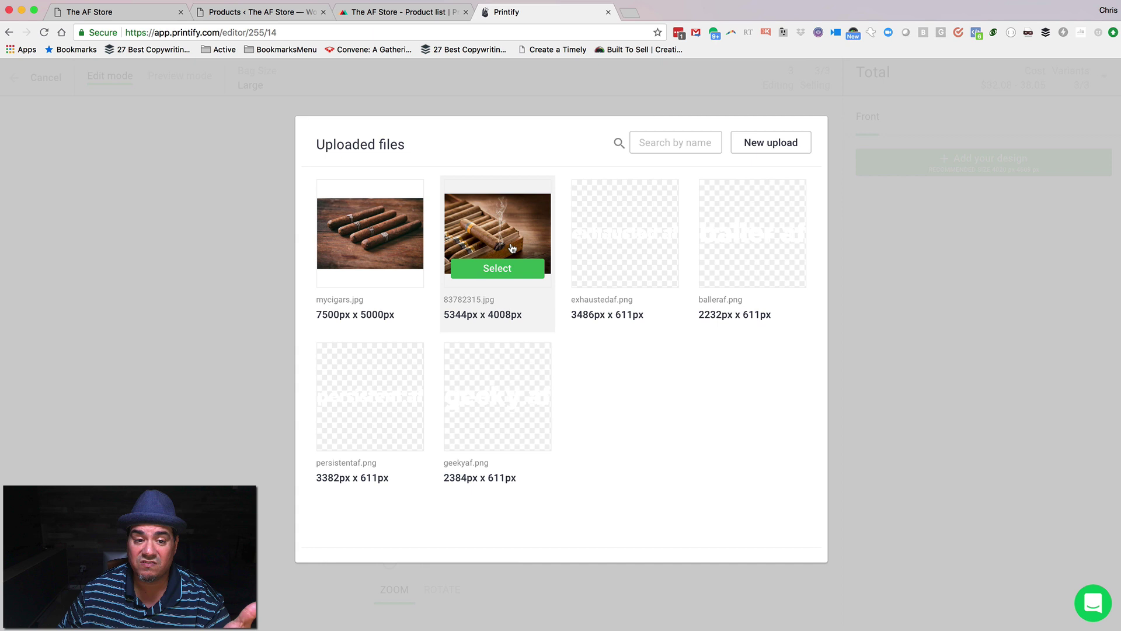
{"action": "left_click", "coordinate": [506, 243]}
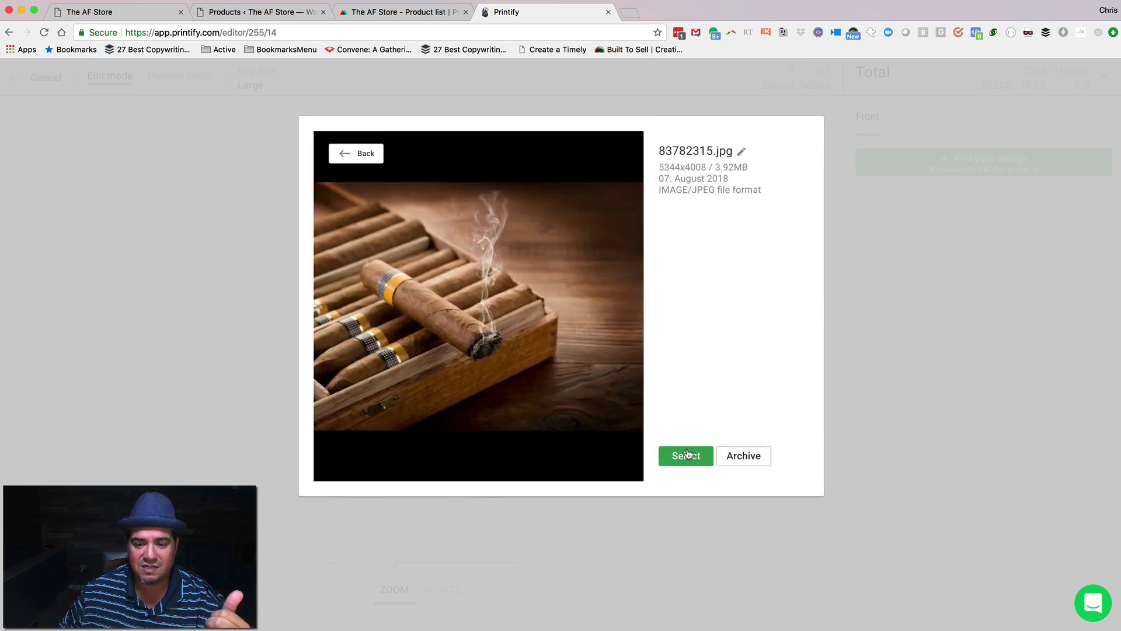
{"action": "left_click", "coordinate": [688, 455]}
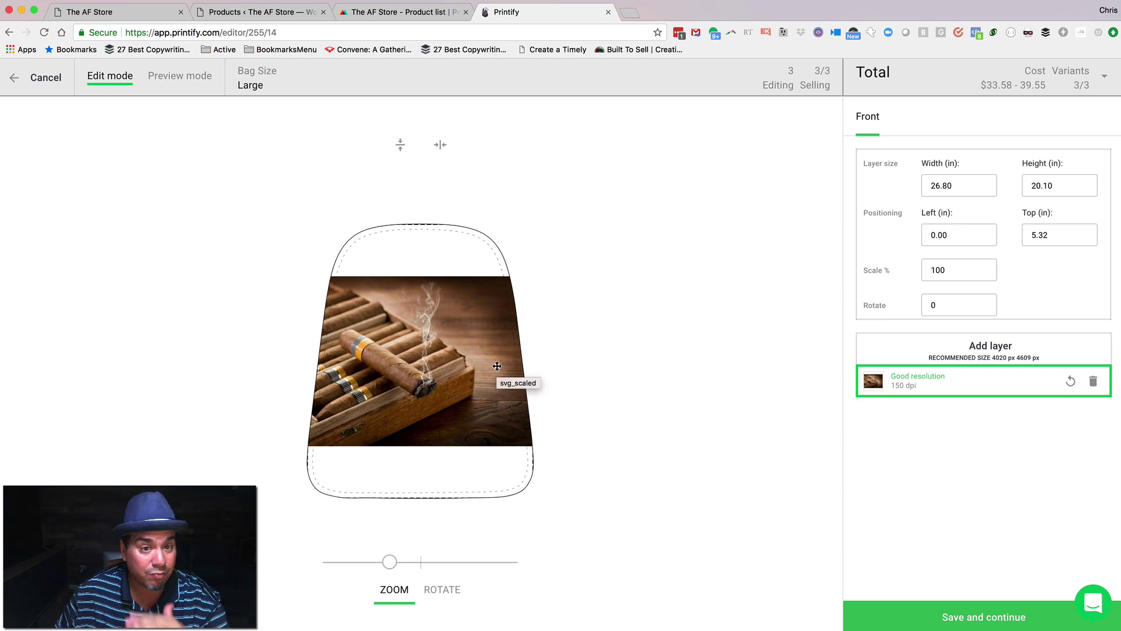
Rotate the cigar image 270 degrees, set its width to 35 and nudge it down
{"action": "left_click", "coordinate": [944, 303]}
{"action": "type", "text": "270"}
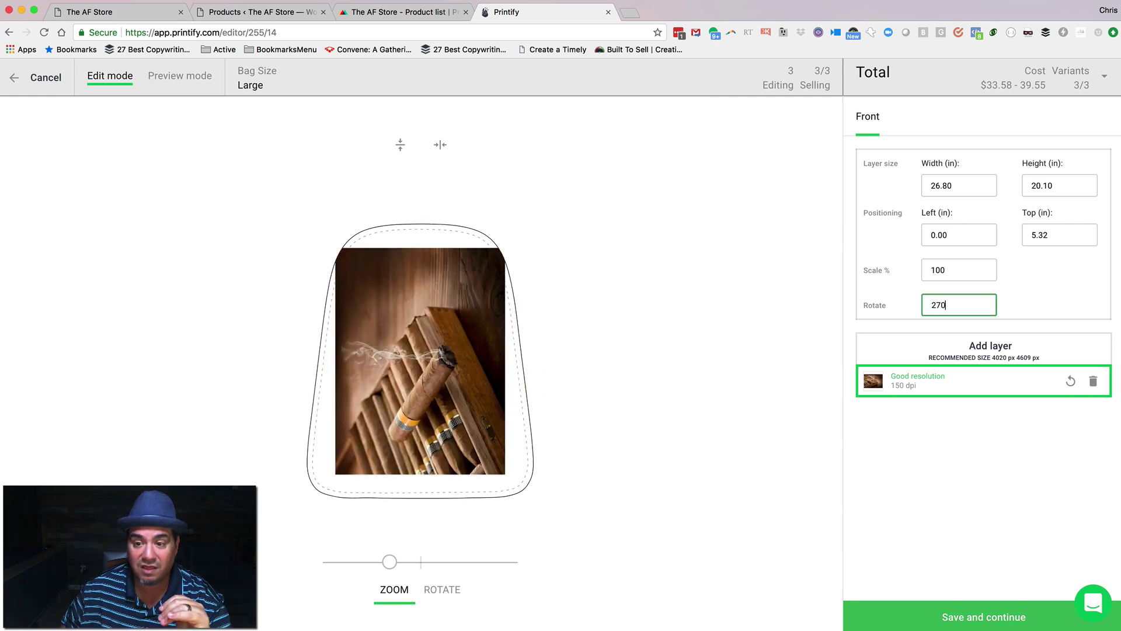
{"action": "left_click", "coordinate": [966, 187]}
{"action": "type", "text": "35"}
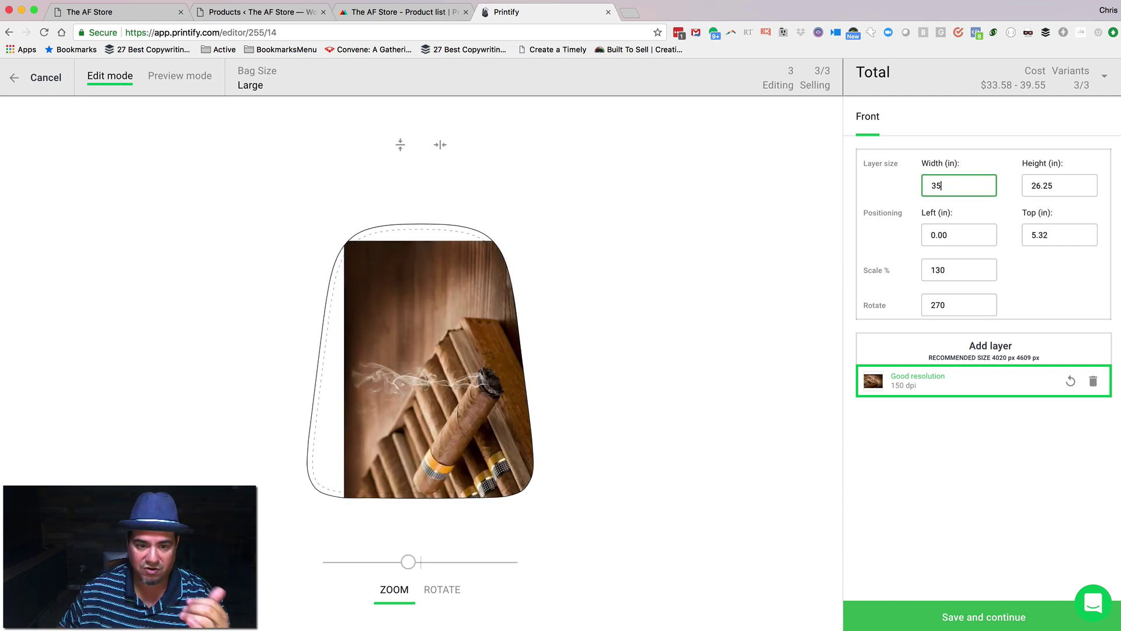
{"action": "left_click", "coordinate": [435, 363]}
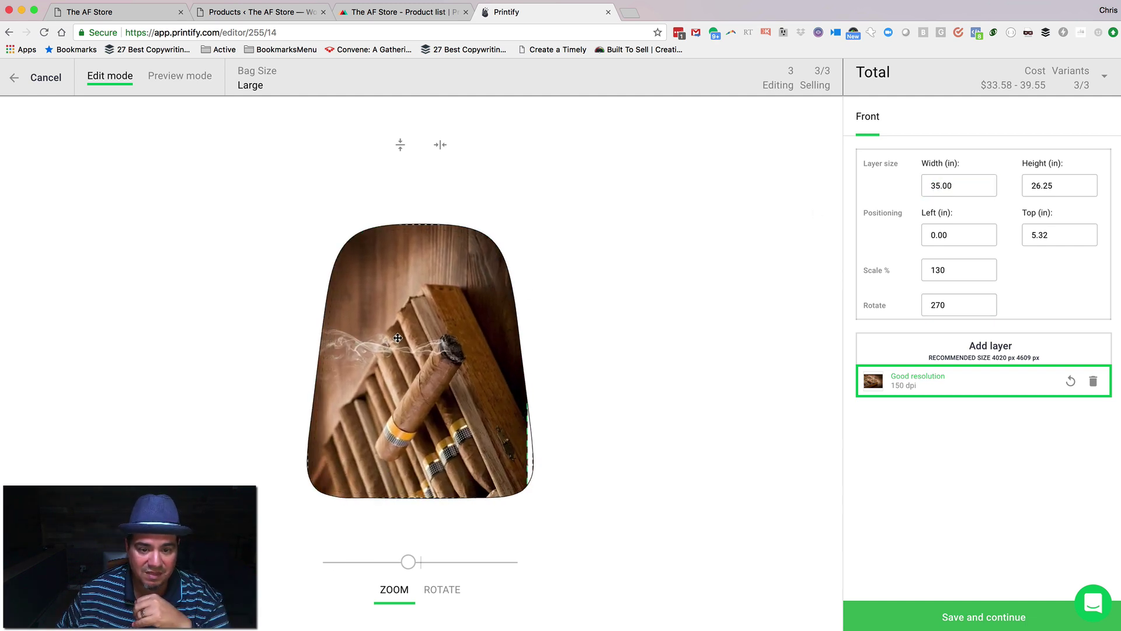
{"action": "left_click_drag", "start_coordinate": [398, 338], "coordinate": [439, 313]}
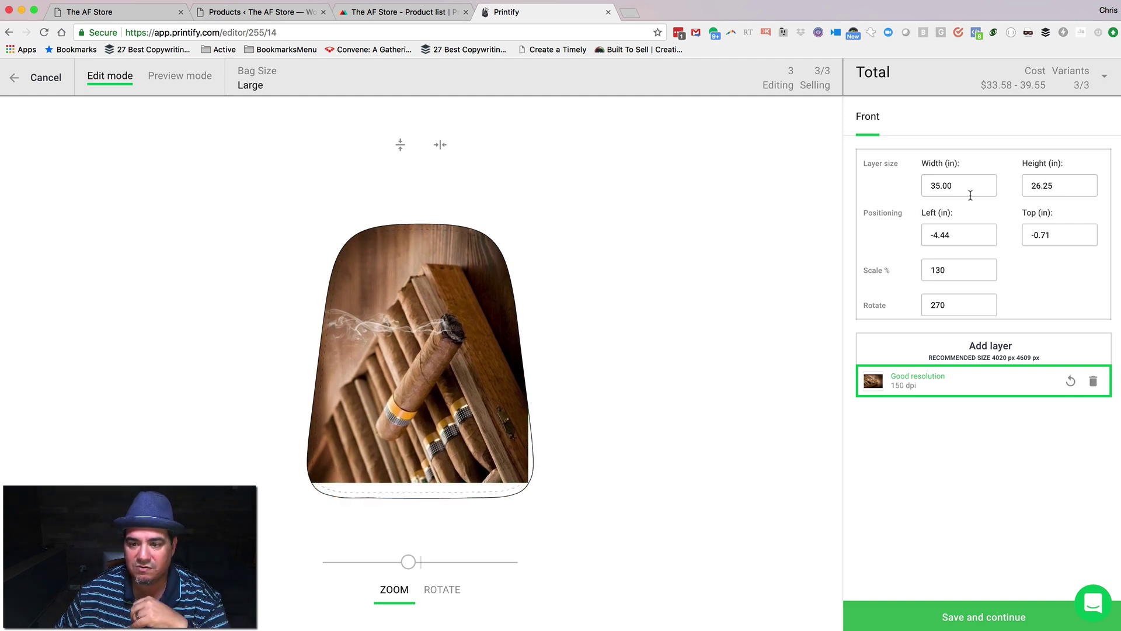
Resize the image to width 38 and height 30, reposition it, and save the design
{"action": "left_click_drag", "start_coordinate": [967, 187], "coordinate": [911, 188]}
{"action": "type", "text": "38"}
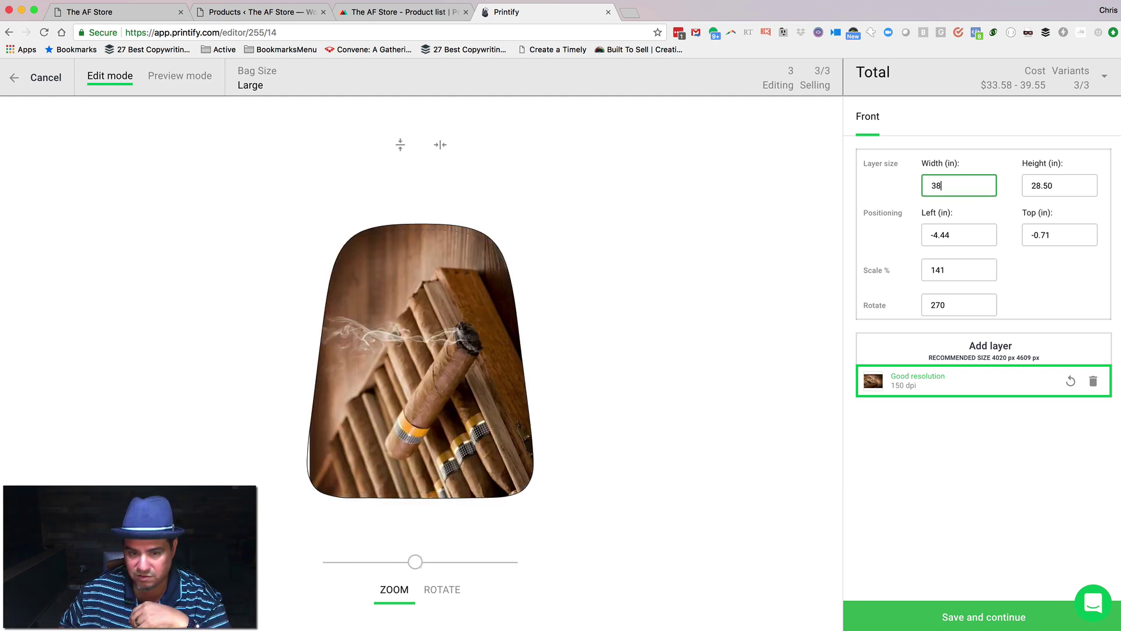
{"action": "left_click", "coordinate": [1065, 188]}
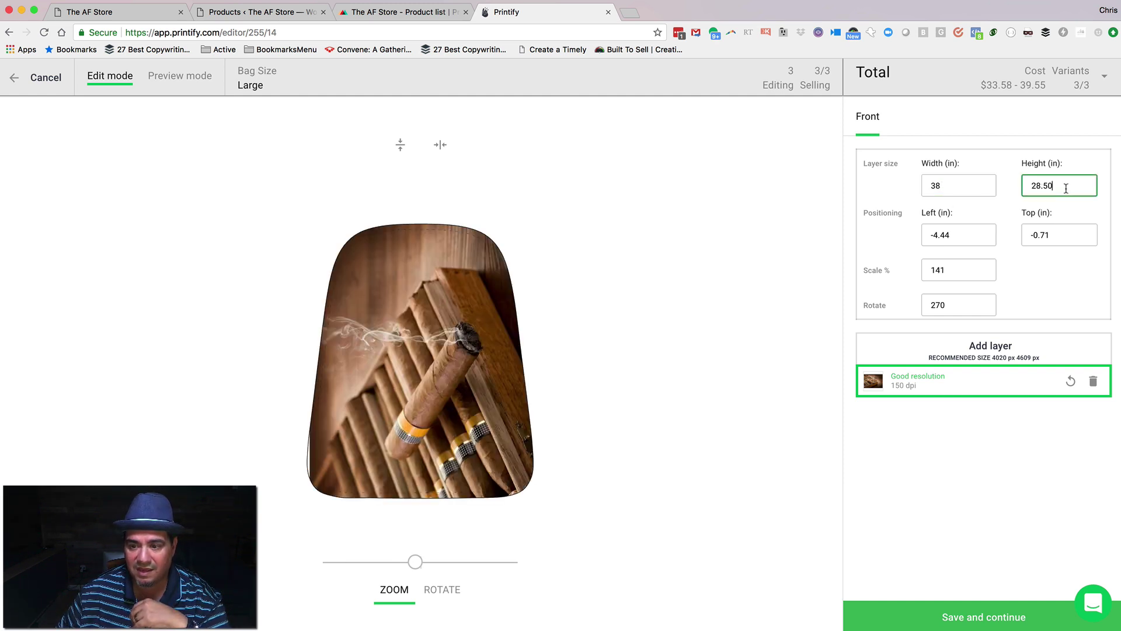
{"action": "left_click_drag", "start_coordinate": [1064, 188], "coordinate": [1024, 187]}
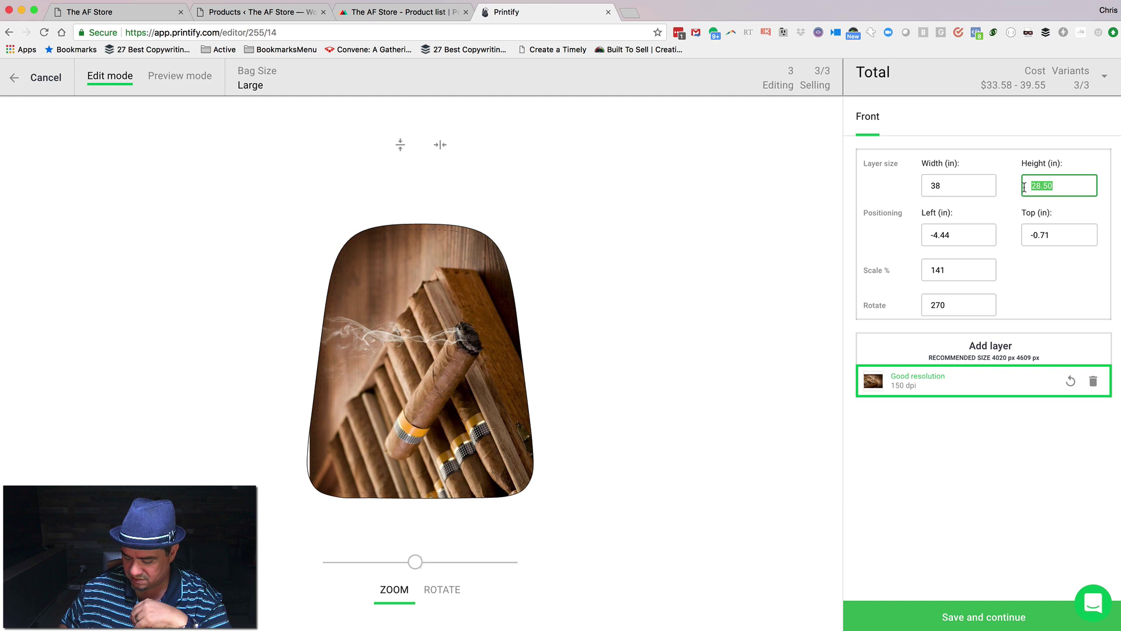
{"action": "type", "text": "30"}
{"action": "left_click_drag", "start_coordinate": [467, 428], "coordinate": [457, 406]}
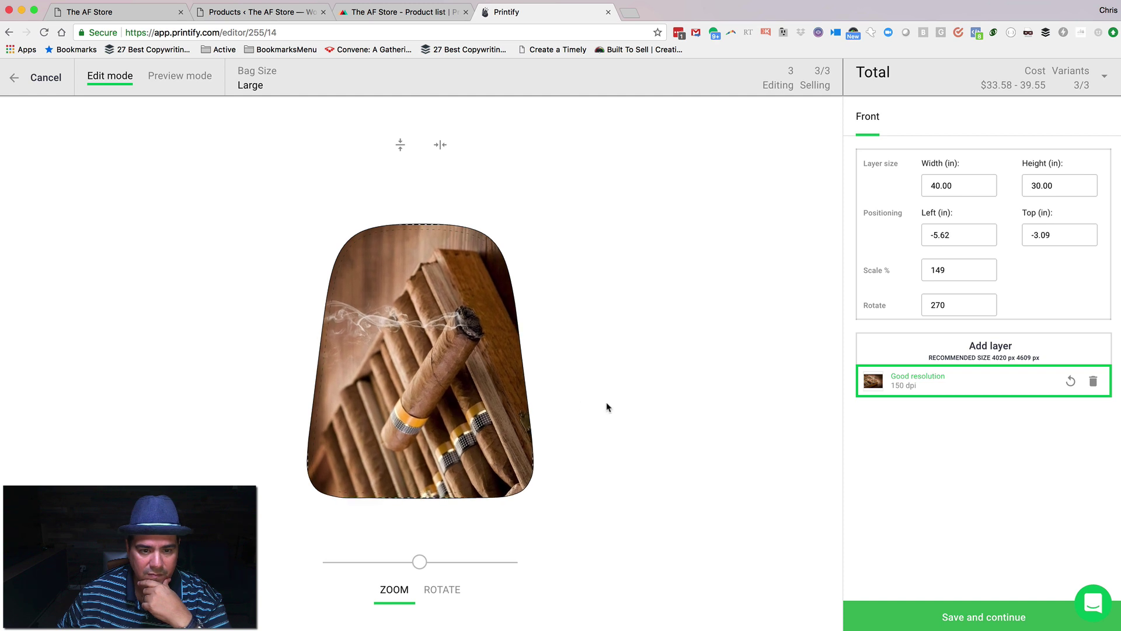
{"action": "left_click", "coordinate": [984, 615]}
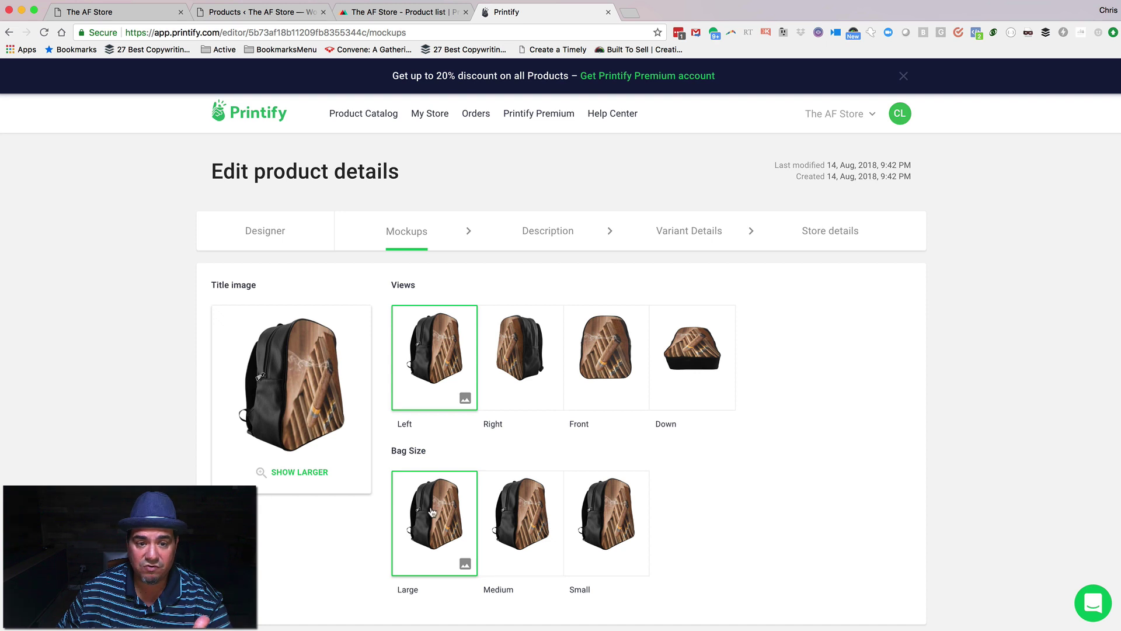
Scroll through the generated backpack mockups
{"action": "scroll", "coordinate": [507, 246], "scroll_direction": "down", "scroll_amount": 3}
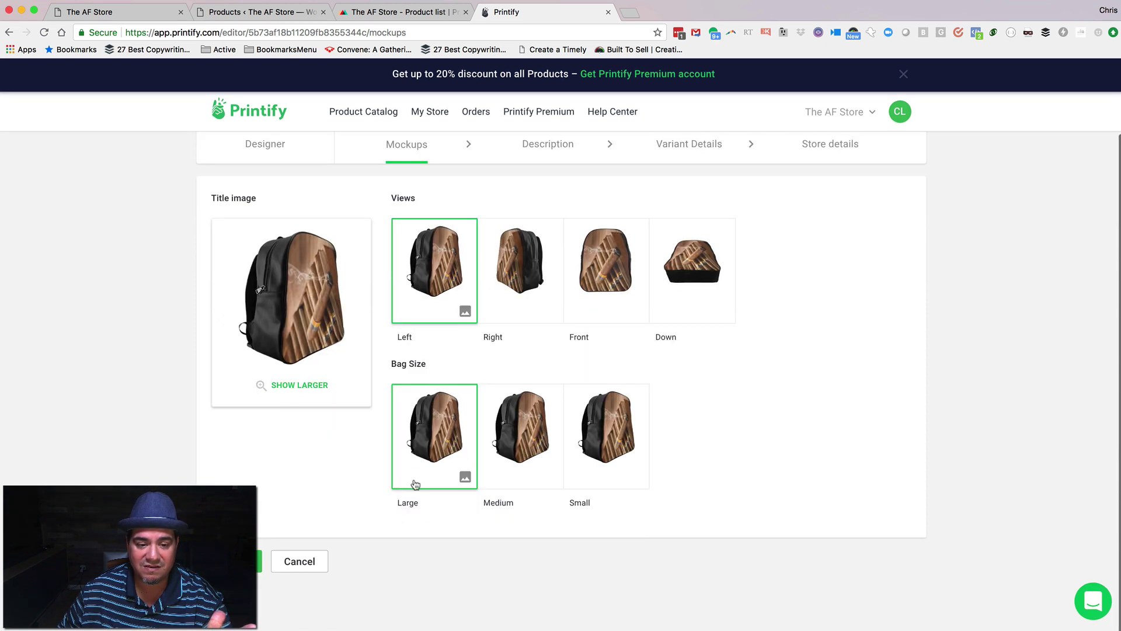
Retitle the product 'Cigar Backpack' and add an imperial size table to its description
{"action": "left_click", "coordinate": [548, 145]}
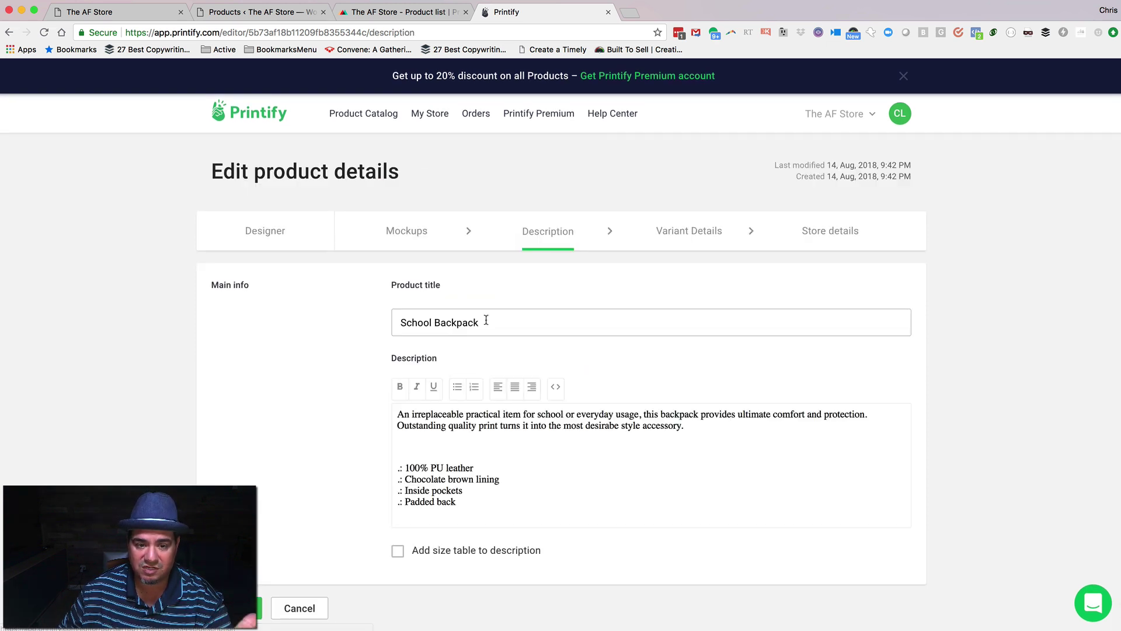
{"action": "left_click_drag", "start_coordinate": [482, 322], "coordinate": [368, 322]}
{"action": "type", "text": "Cigar"}
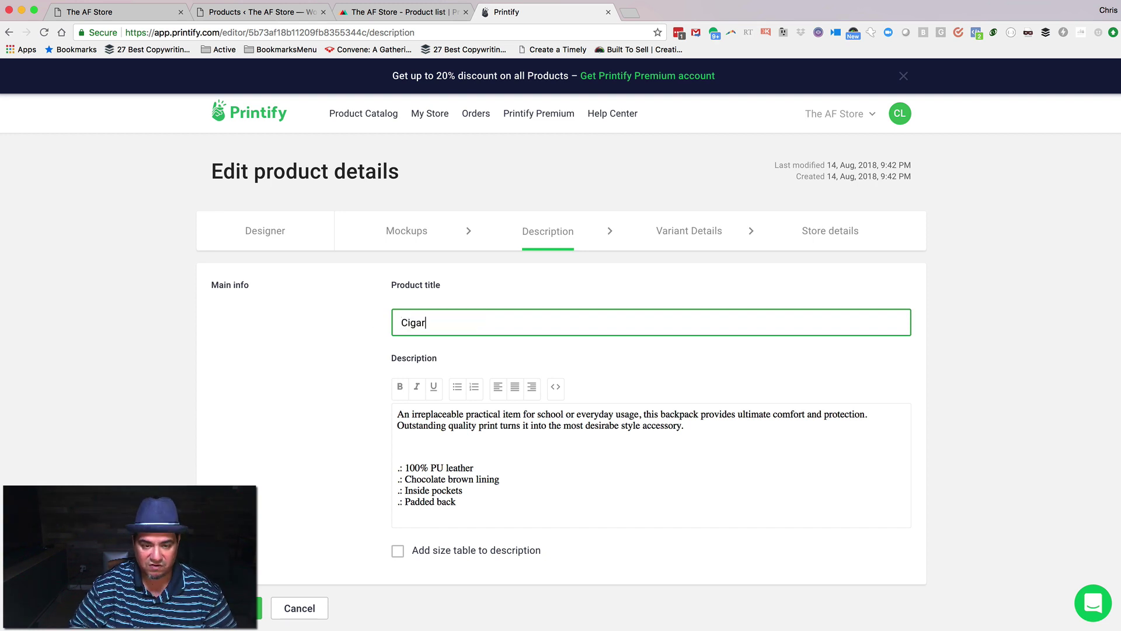
{"action": "type", "text": " Backpack"}
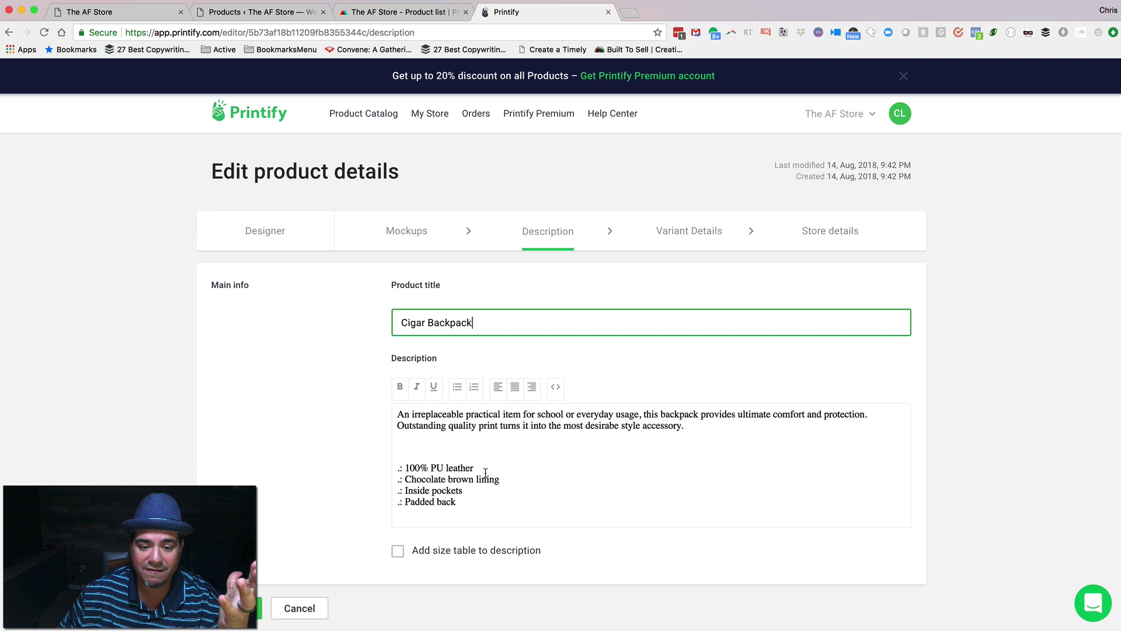
{"action": "scroll", "coordinate": [486, 472], "scroll_direction": "down", "scroll_amount": 2}
{"action": "left_click", "coordinate": [397, 505]}
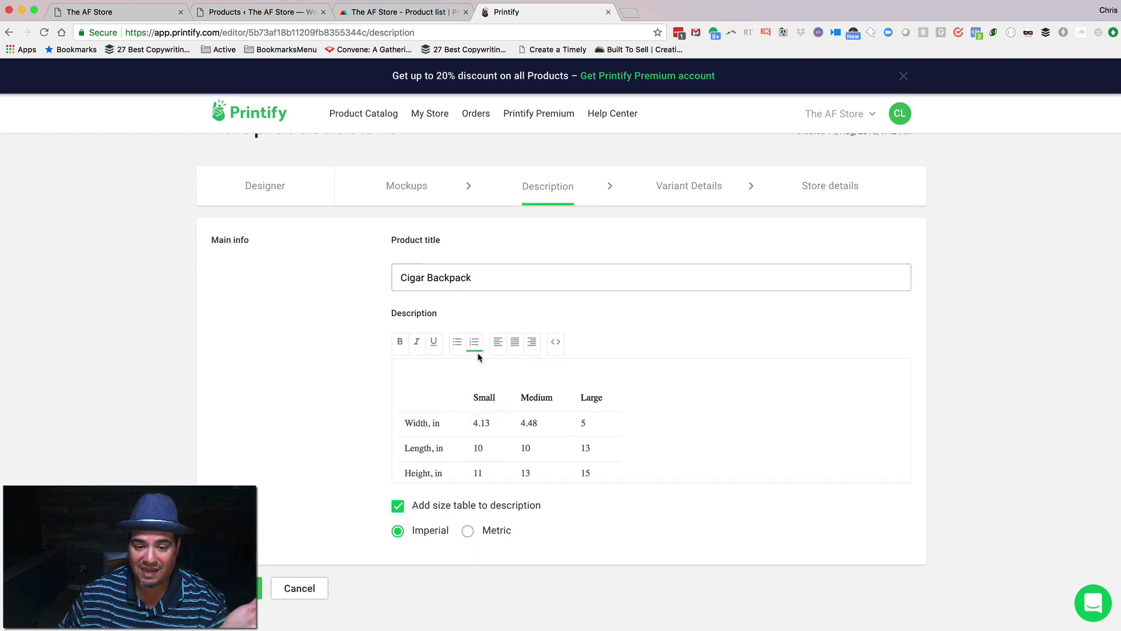
{"action": "scroll", "coordinate": [437, 395], "scroll_direction": "up", "scroll_amount": 2}
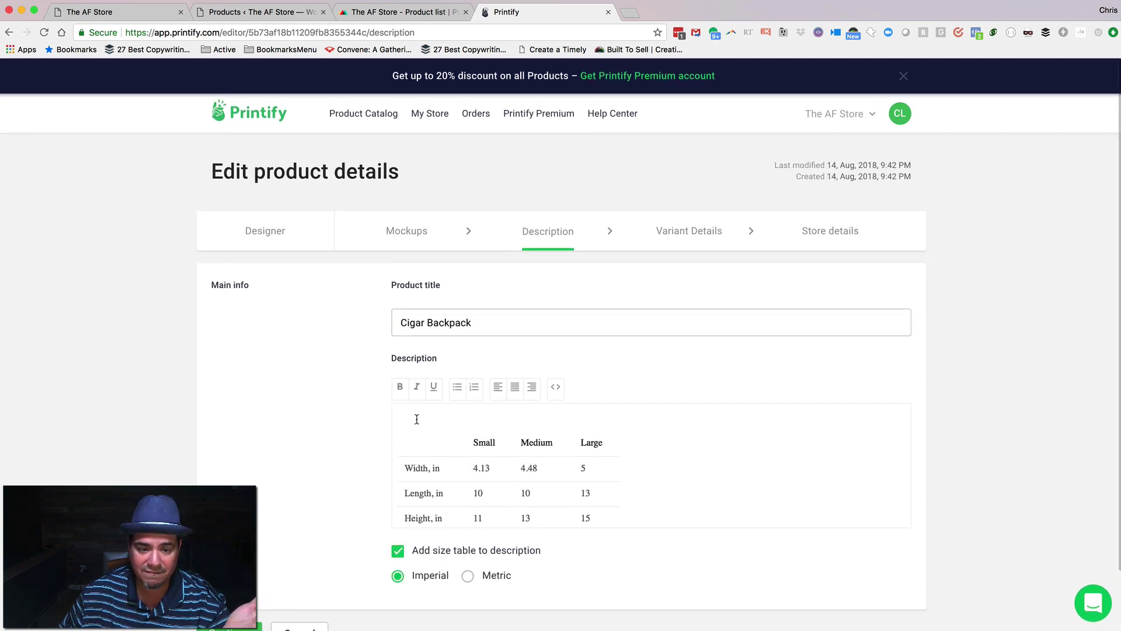
On Variant Details, set the Large and Medium retail prices to 60 and select the Small price
{"action": "scroll", "coordinate": [325, 467], "scroll_direction": "down", "scroll_amount": 3}
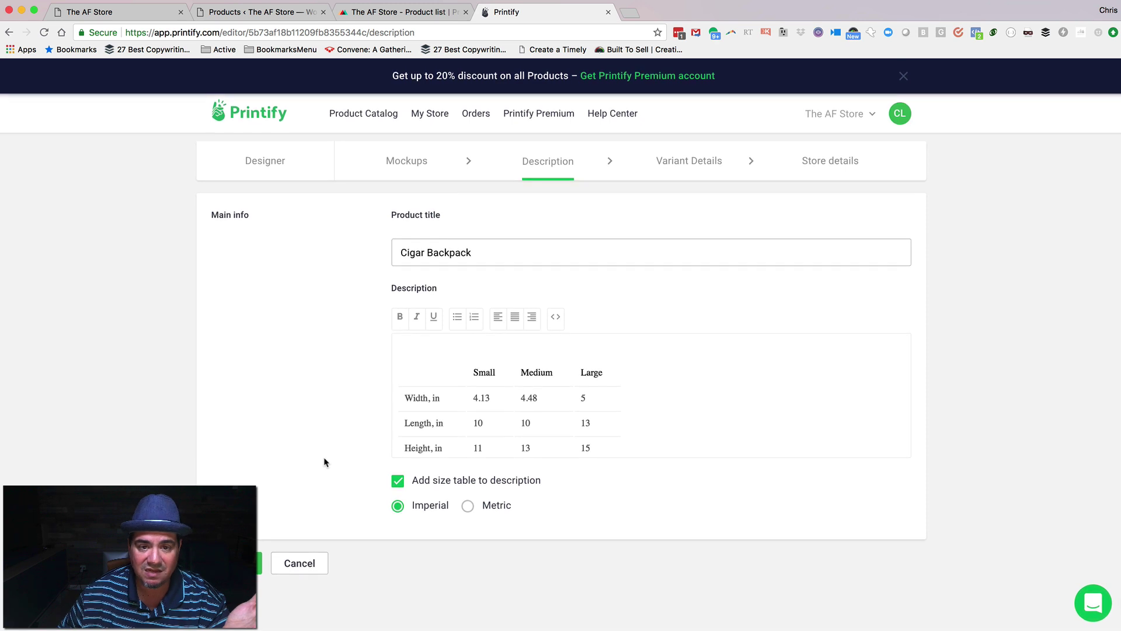
{"action": "left_click", "coordinate": [259, 560]}
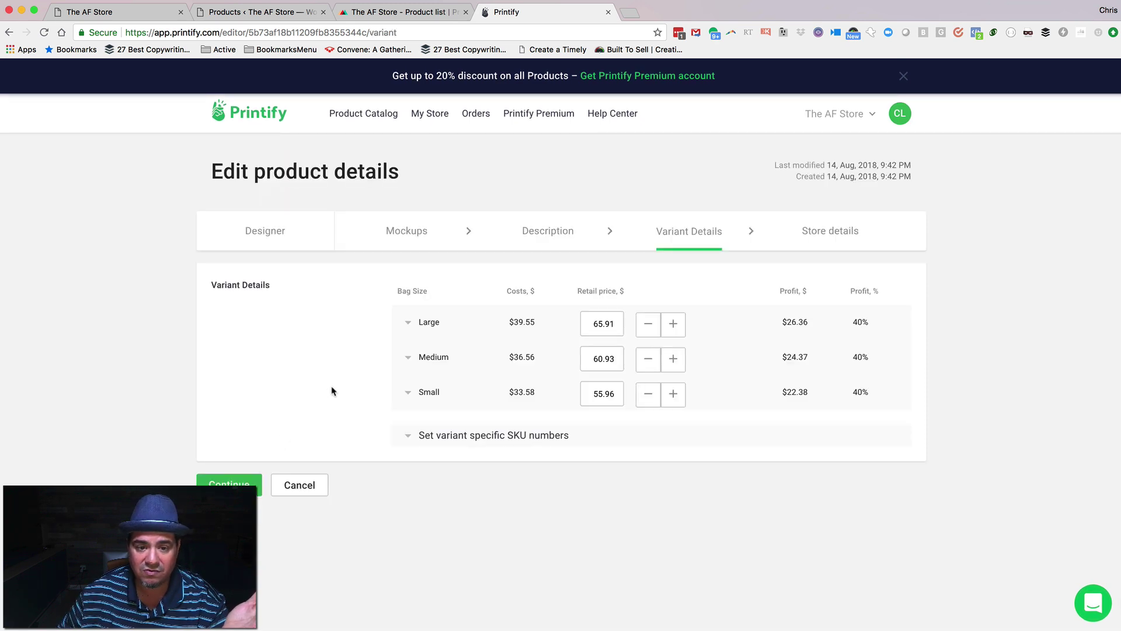
{"action": "left_click", "coordinate": [409, 393]}
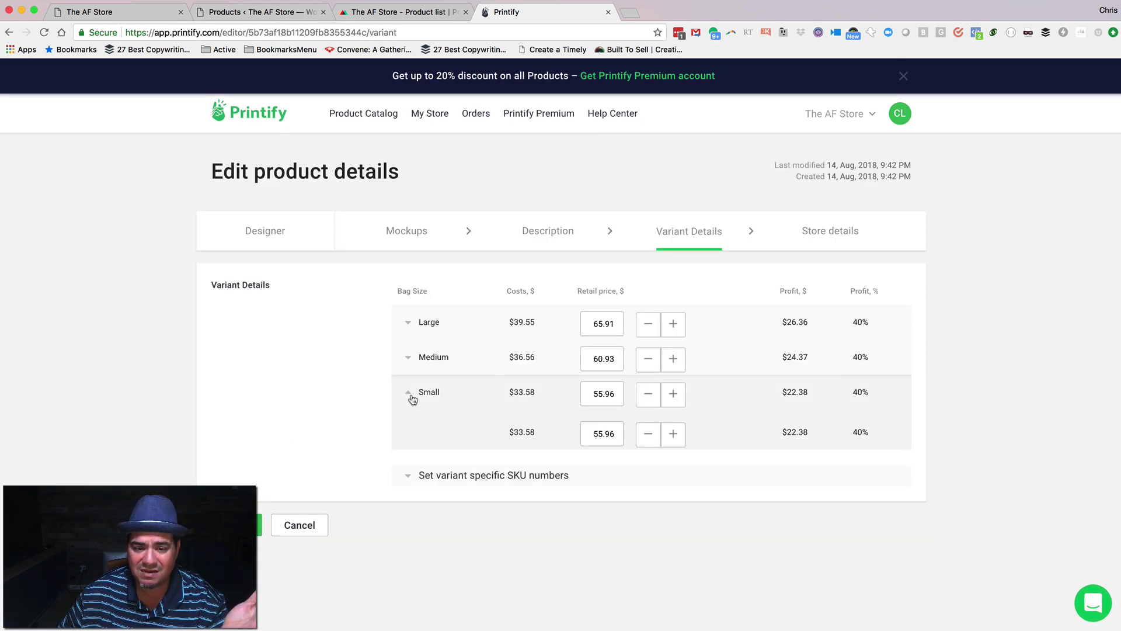
{"action": "left_click", "coordinate": [409, 394]}
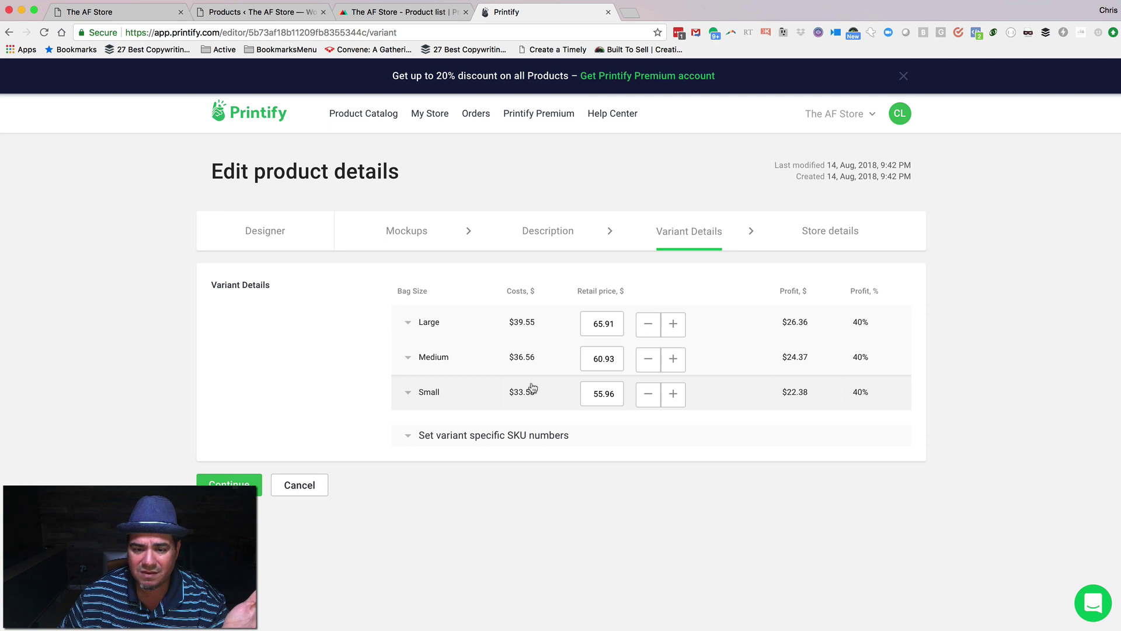
{"action": "left_click_drag", "start_coordinate": [588, 325], "coordinate": [619, 326]}
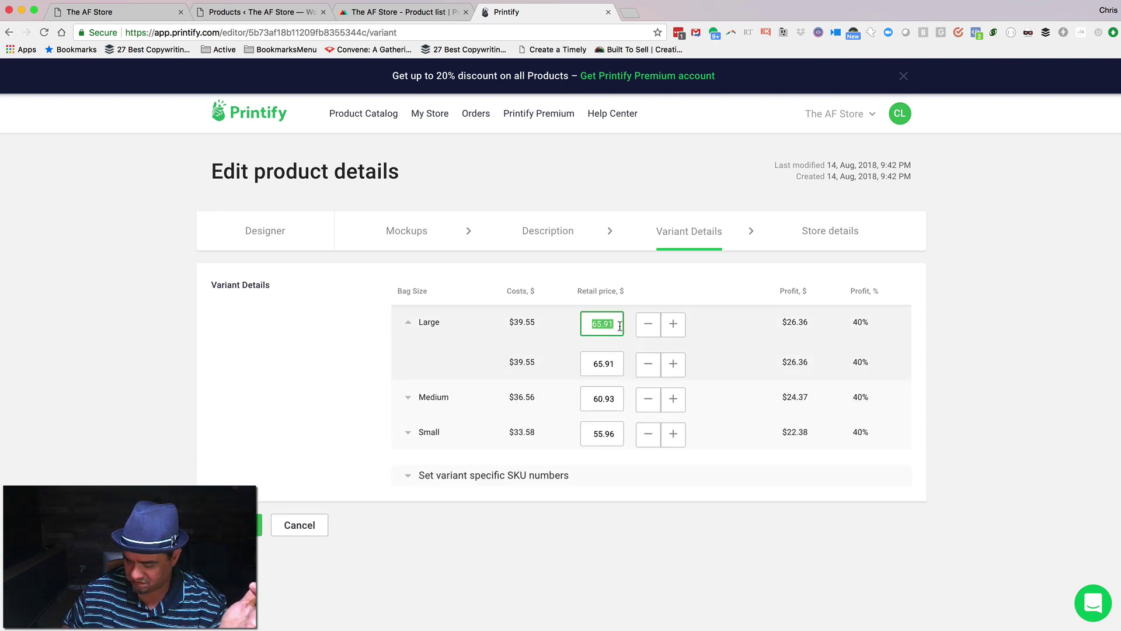
{"action": "type", "text": "60"}
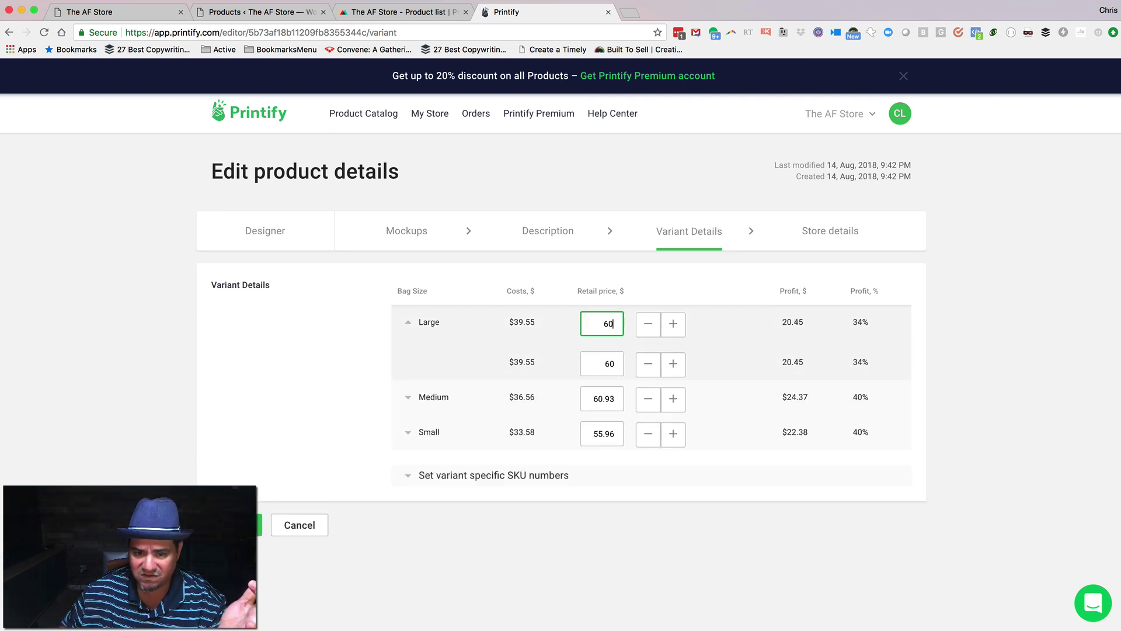
{"action": "left_click", "coordinate": [600, 363]}
{"action": "left_click", "coordinate": [598, 395]}
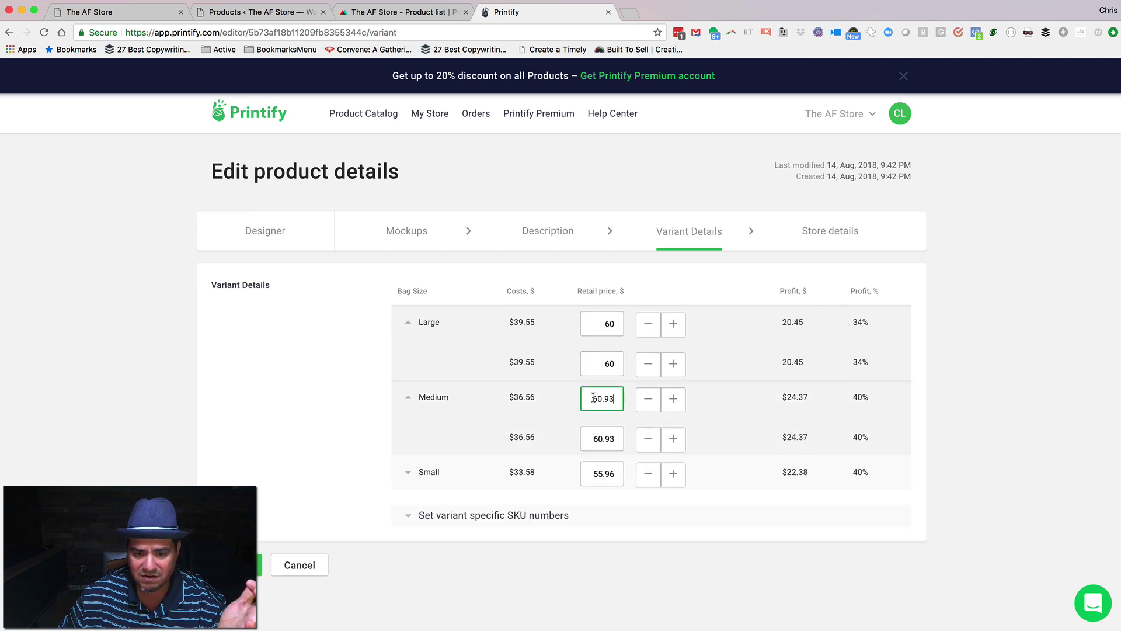
{"action": "left_click_drag", "start_coordinate": [592, 398], "coordinate": [619, 398]}
{"action": "type", "text": "60"}
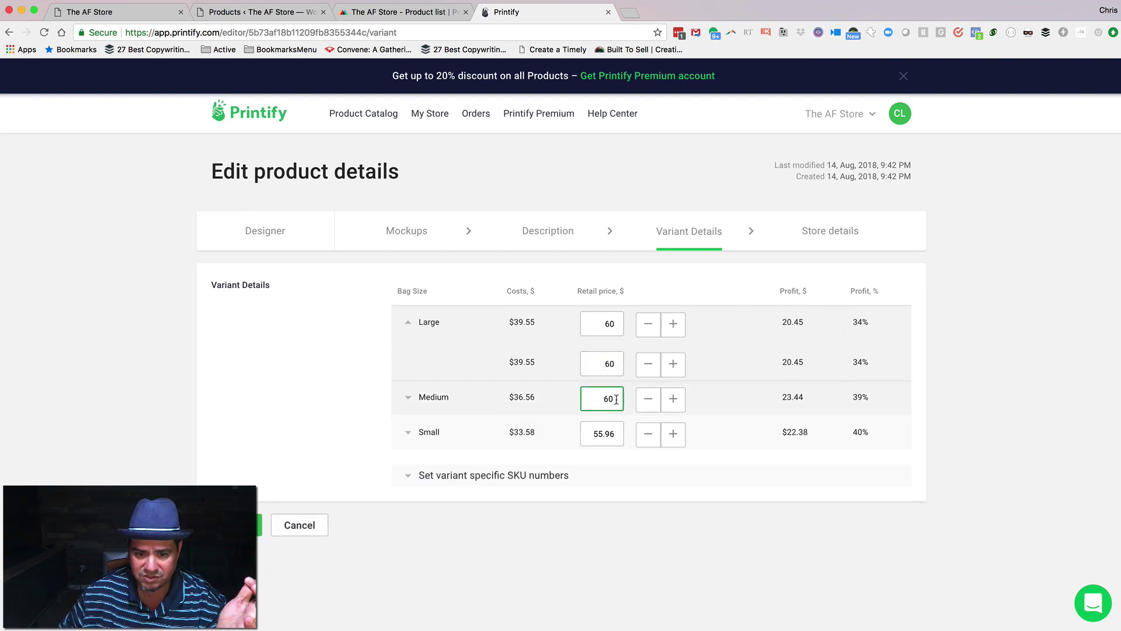
{"action": "left_click_drag", "start_coordinate": [590, 434], "coordinate": [626, 438]}
Price Small at 55, then publish the Cigar Backpack to the store as invisible
{"action": "type", "text": "55"}
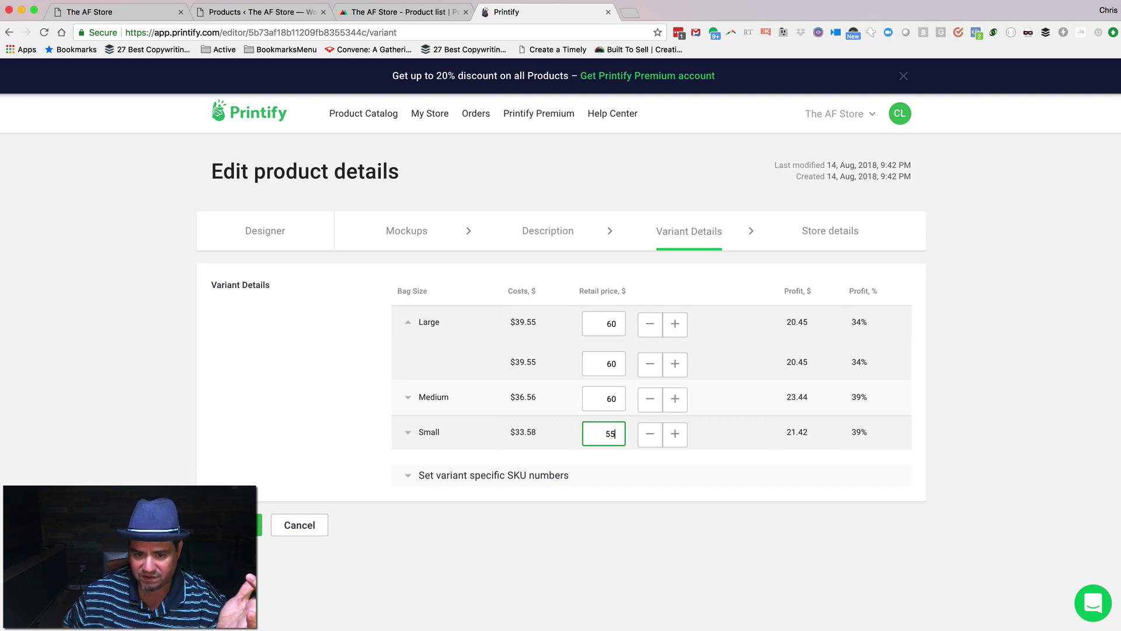
{"action": "left_click", "coordinate": [245, 524]}
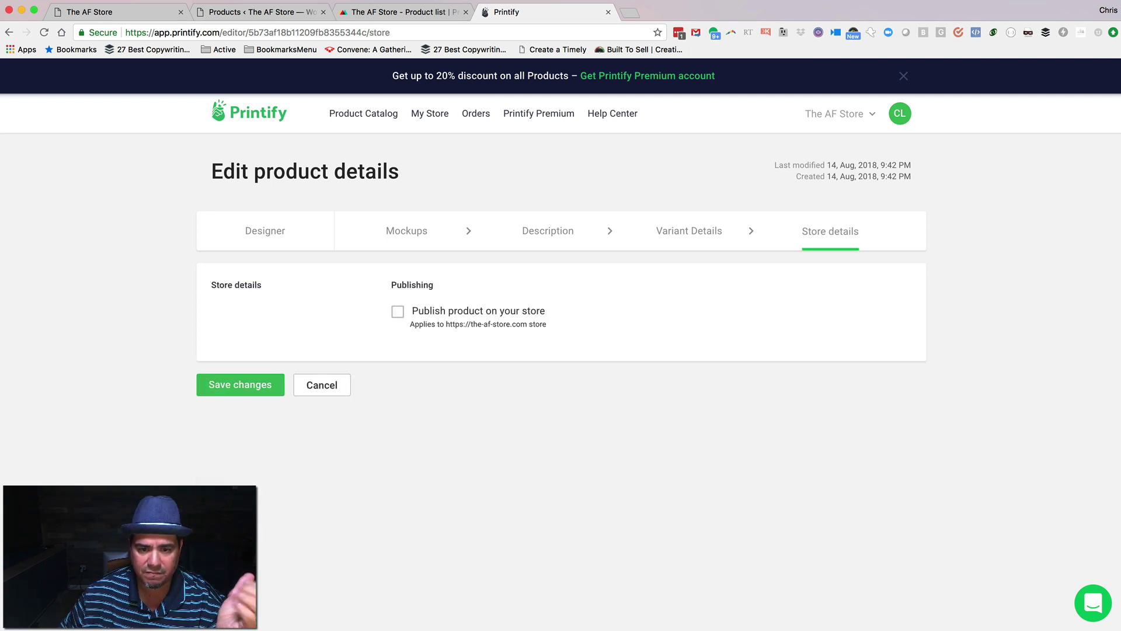
{"action": "left_click", "coordinate": [398, 312]}
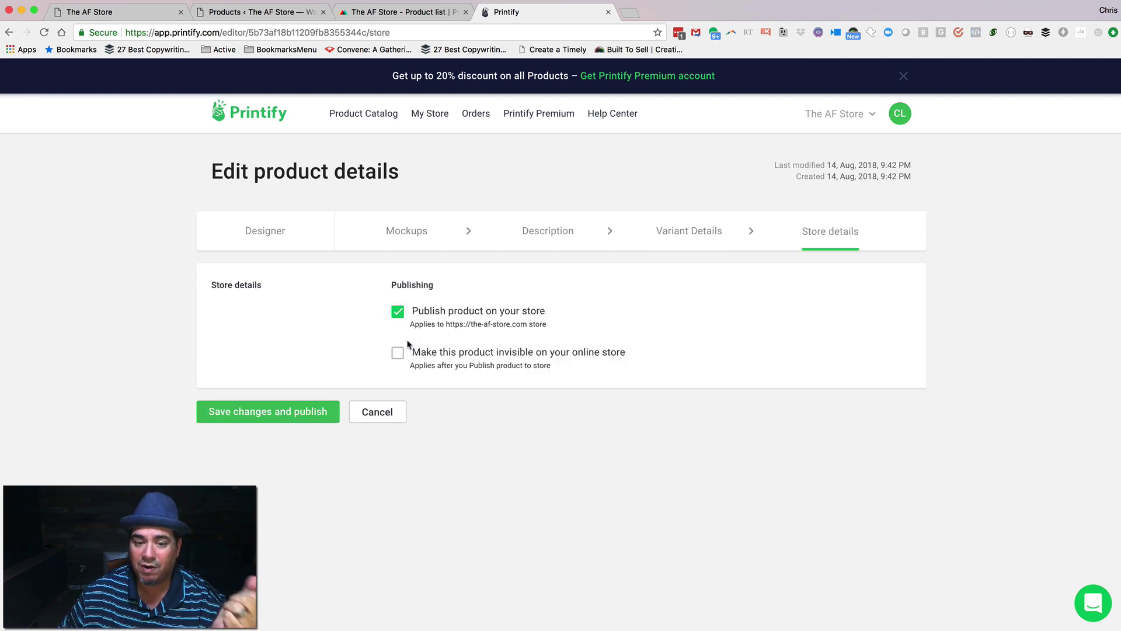
{"action": "left_click", "coordinate": [399, 354]}
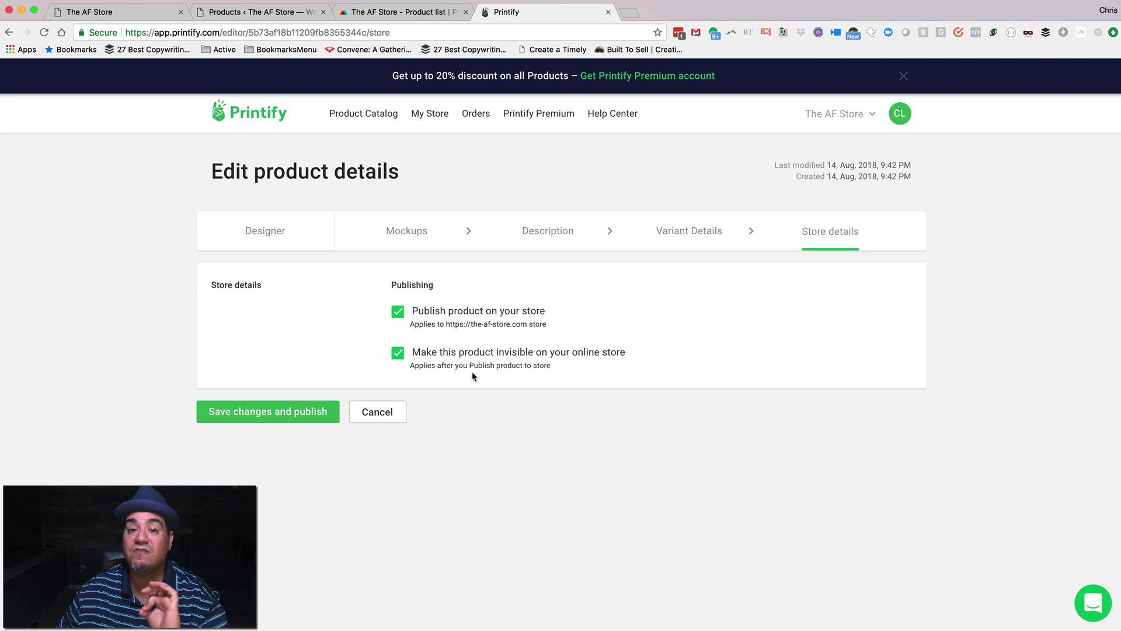
{"action": "left_click", "coordinate": [315, 413]}
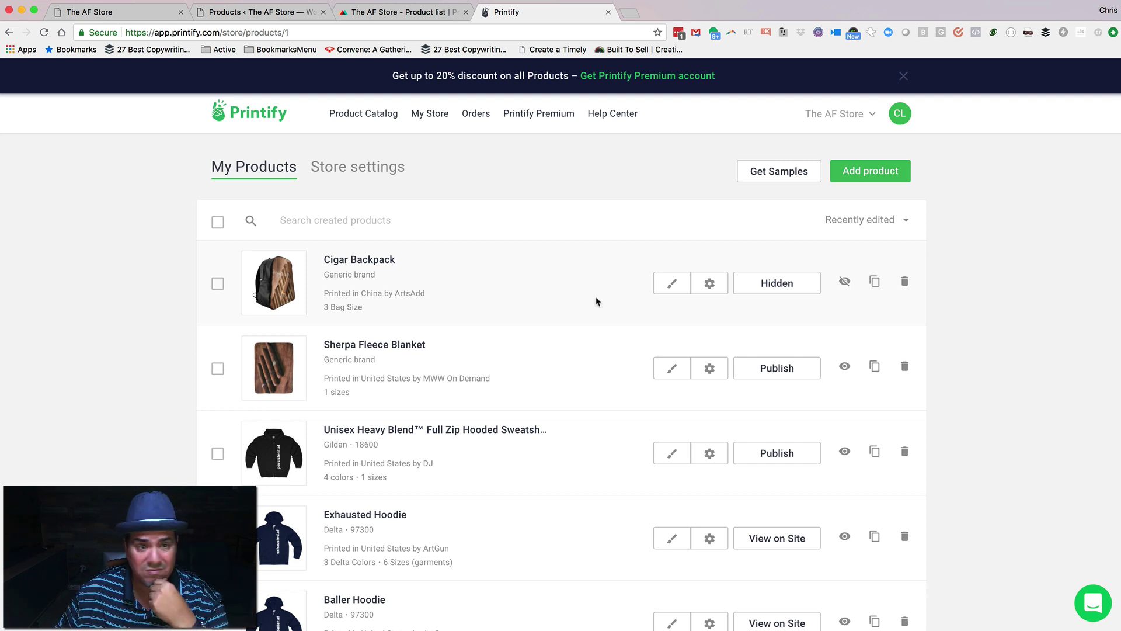
Reload the storefront, then check WooCommerce's product list and categories for the Cigar Backpack draft
{"action": "left_click", "coordinate": [126, 13]}
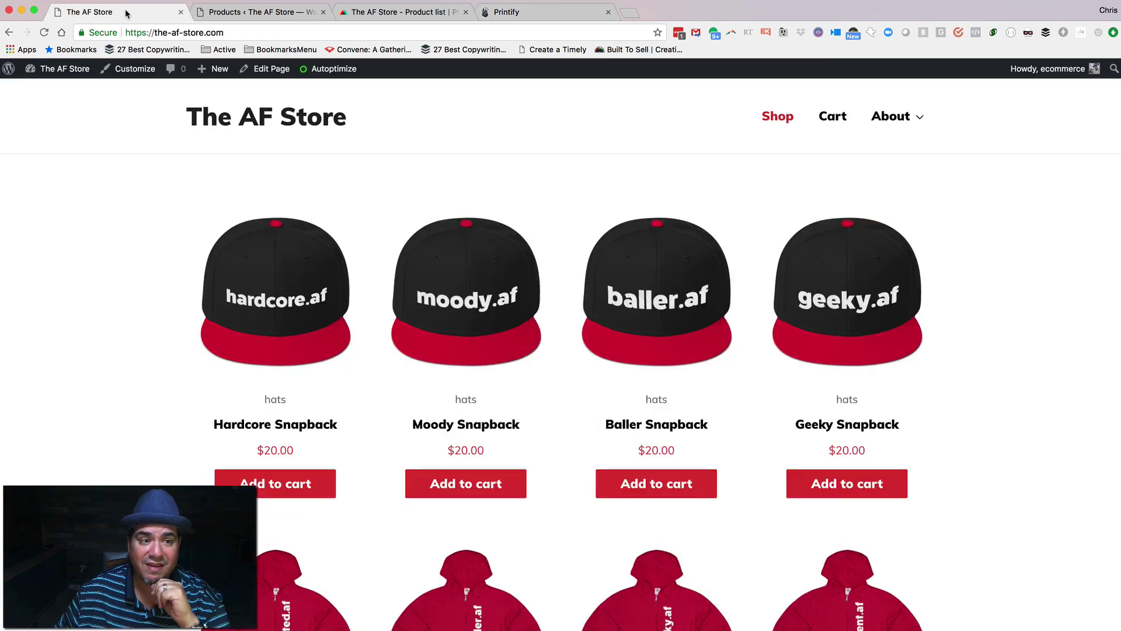
{"action": "left_click", "coordinate": [237, 125]}
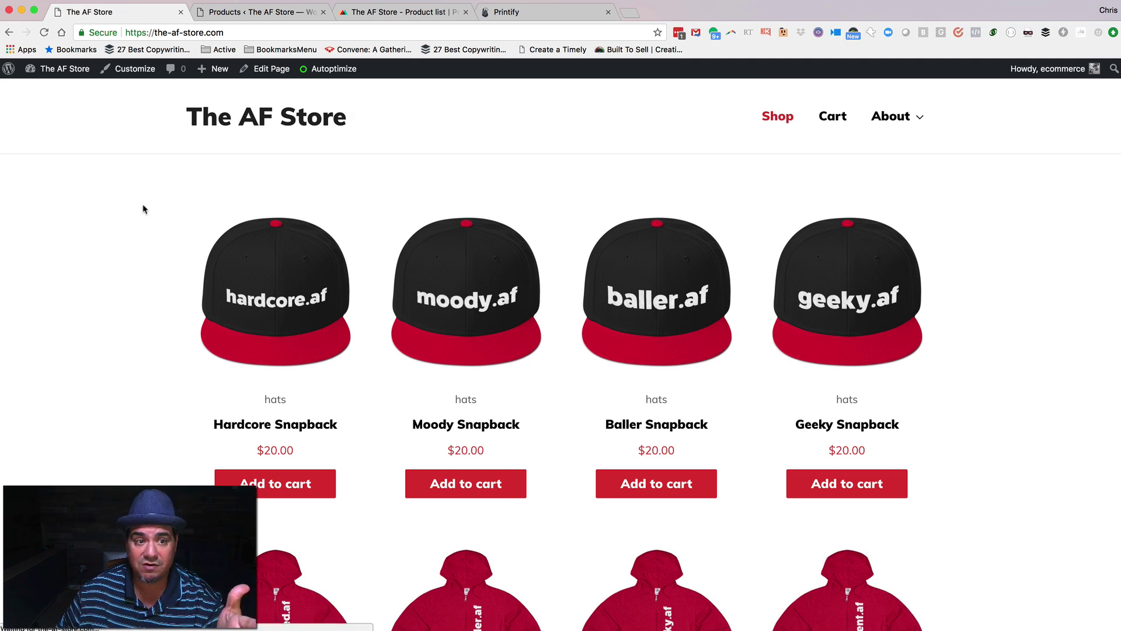
{"action": "left_click", "coordinate": [222, 13]}
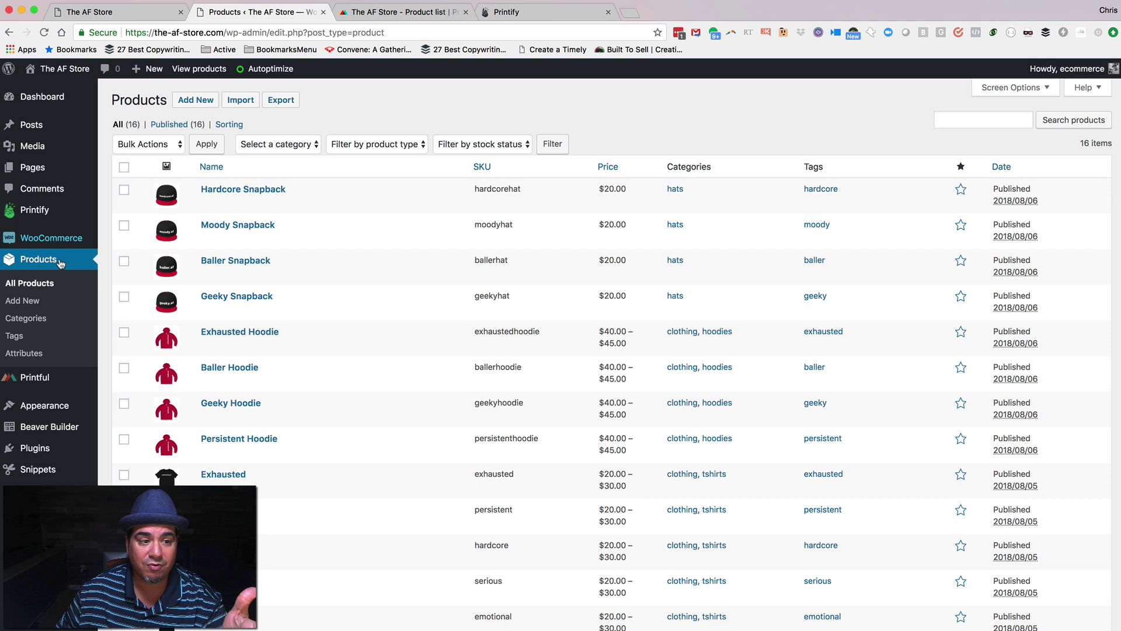
{"action": "left_click", "coordinate": [35, 284]}
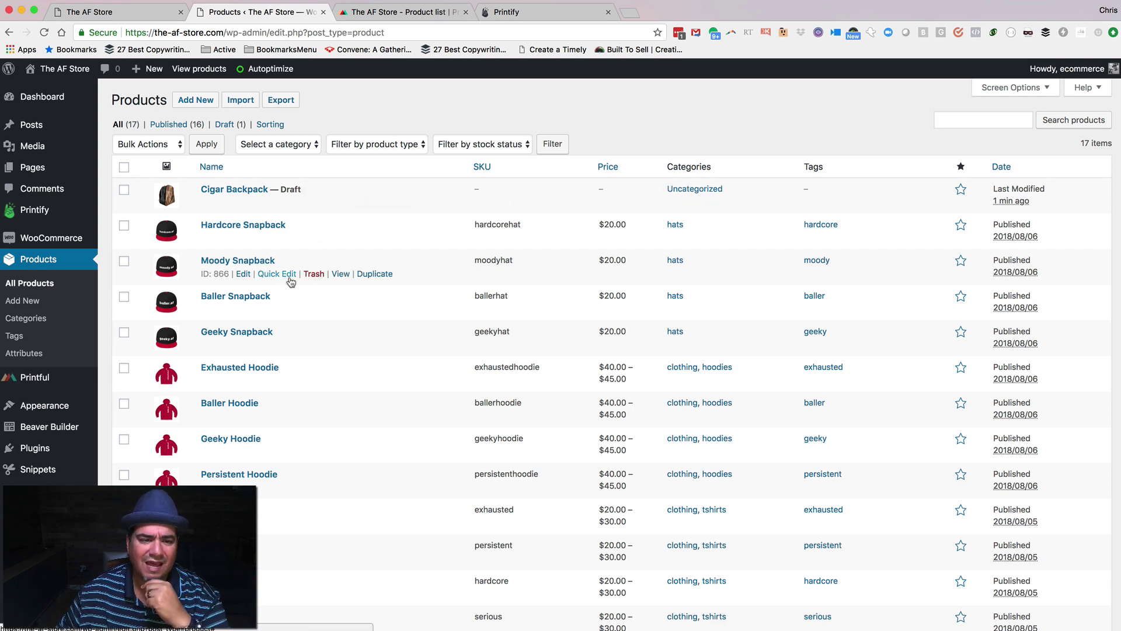
{"action": "left_click", "coordinate": [41, 323]}
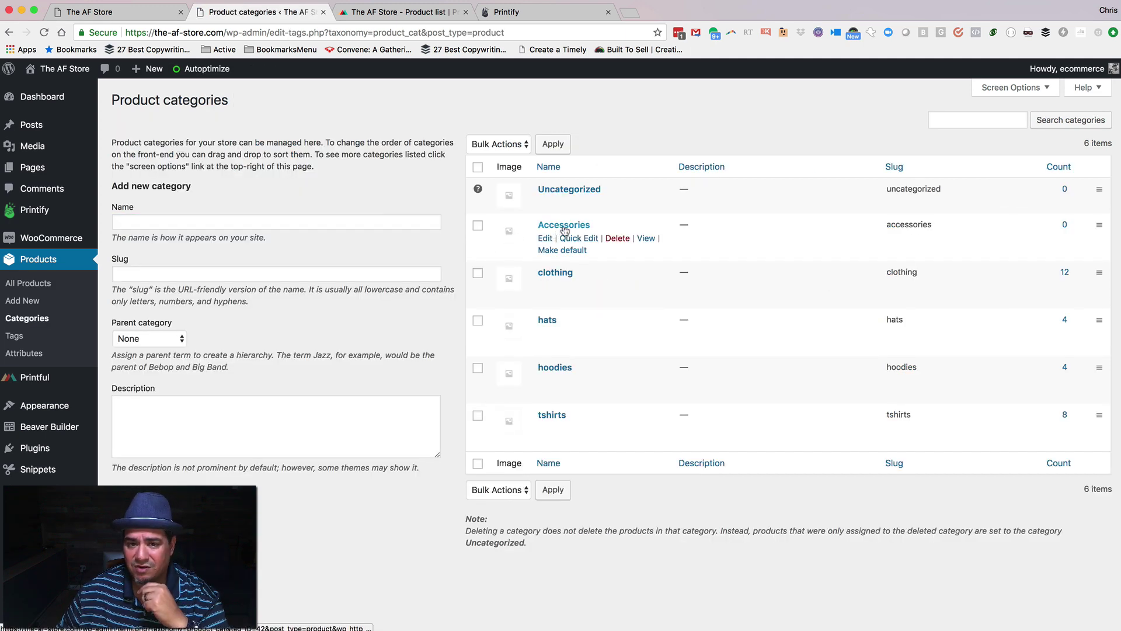
{"action": "left_click", "coordinate": [47, 286]}
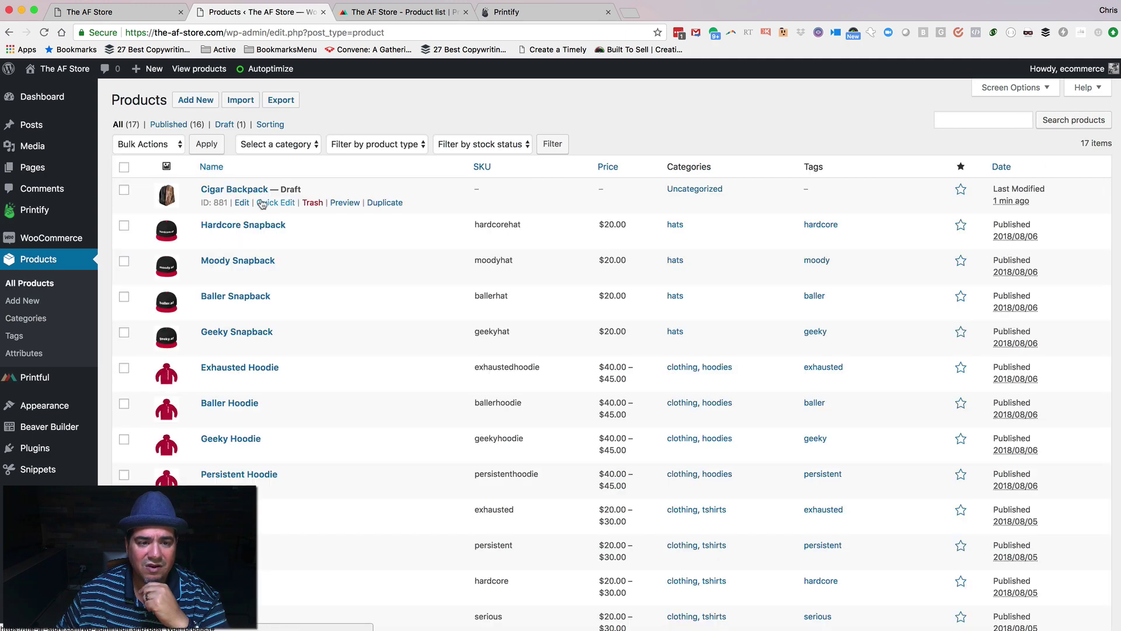
Move Cigar Backpack from Uncategorized to Accessories, publish it, and view it on the storefront
{"action": "left_click", "coordinate": [241, 203]}
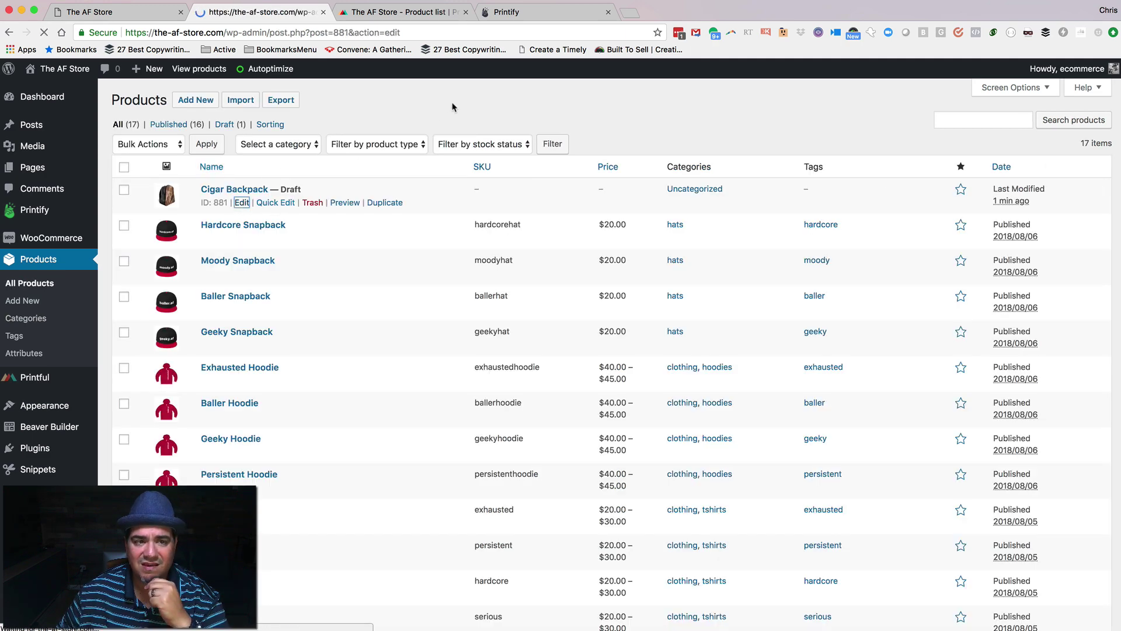
{"action": "left_click", "coordinate": [958, 407]}
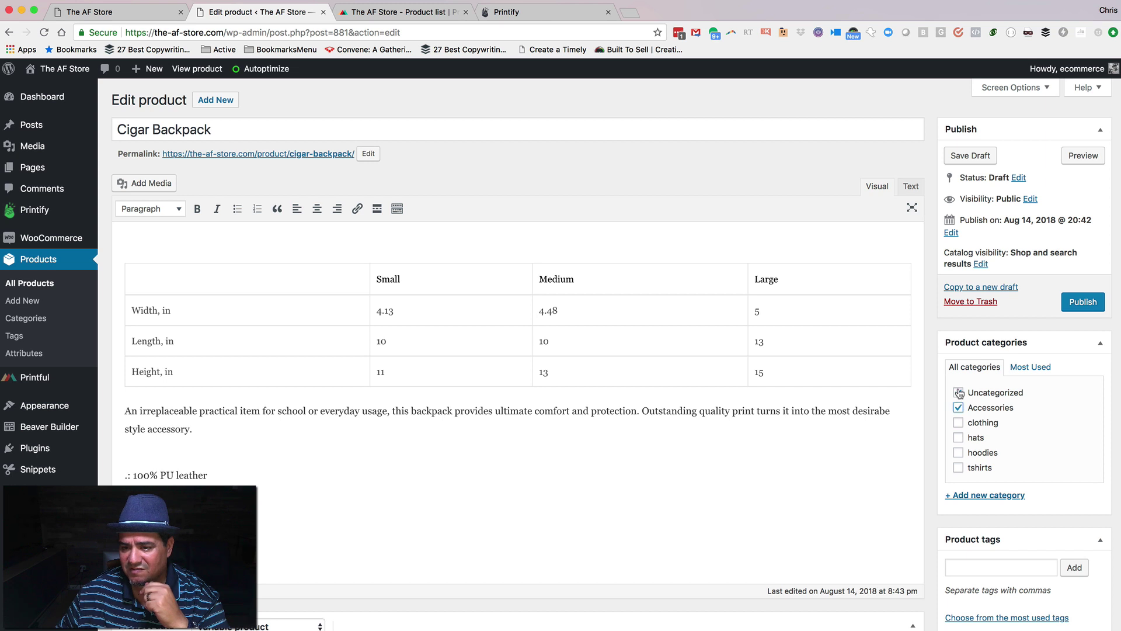
{"action": "left_click", "coordinate": [958, 393]}
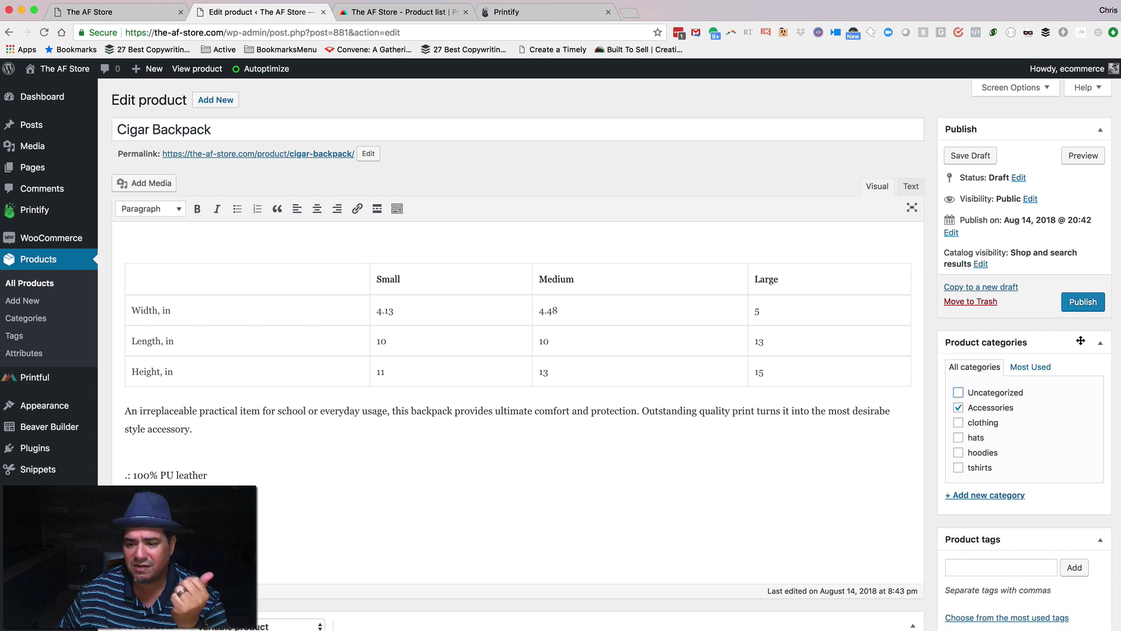
{"action": "left_click", "coordinate": [1084, 303]}
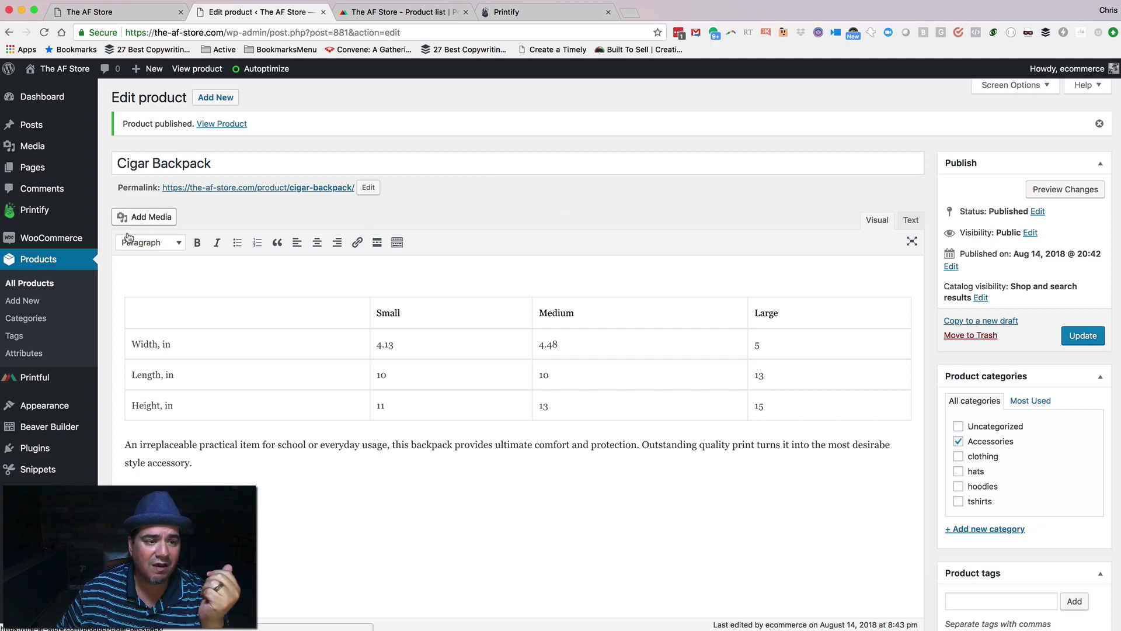
{"action": "left_click", "coordinate": [30, 288]}
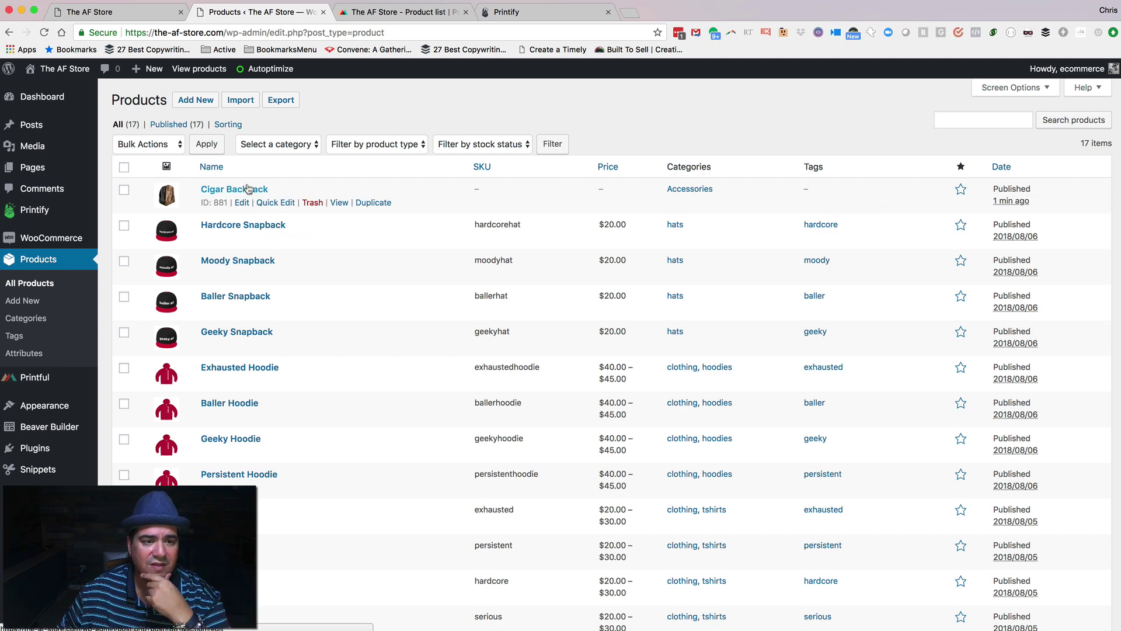
{"action": "left_click", "coordinate": [142, 19]}
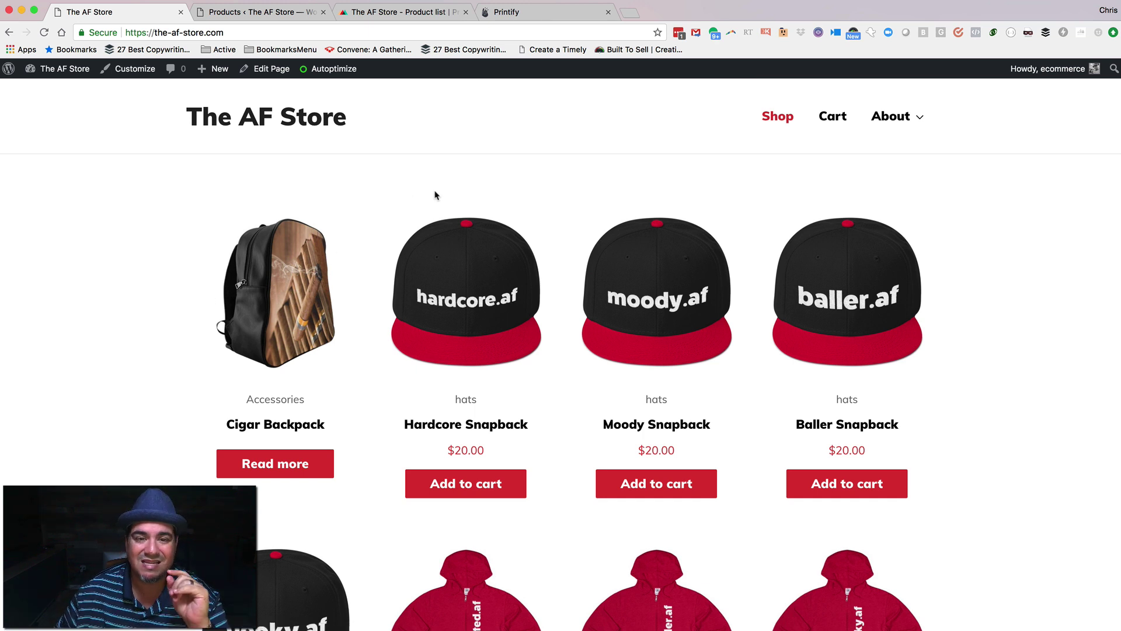
Refresh Printful's synced store products and mark the Cigar Backpack as ignored
{"action": "left_click", "coordinate": [414, 18]}
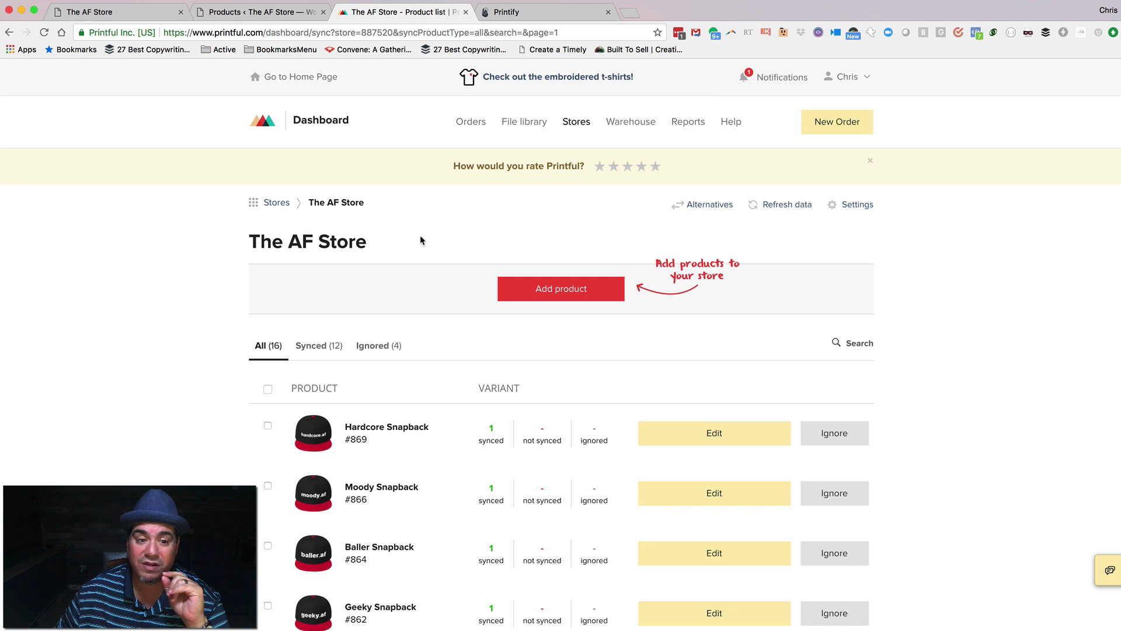
{"action": "left_click", "coordinate": [796, 206]}
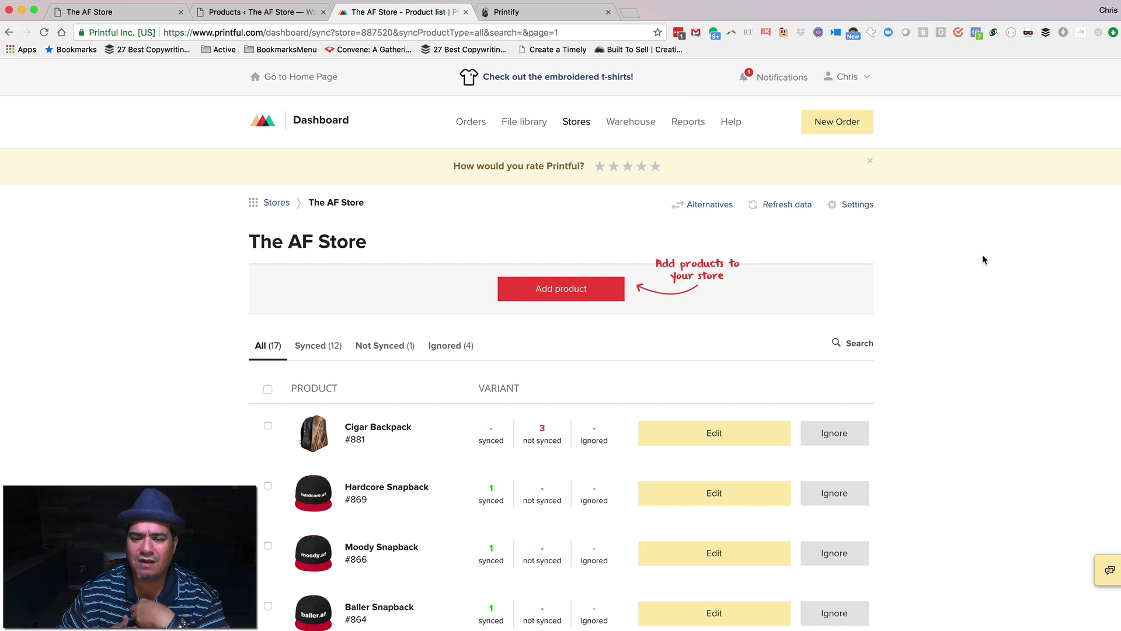
{"action": "left_click", "coordinate": [833, 435]}
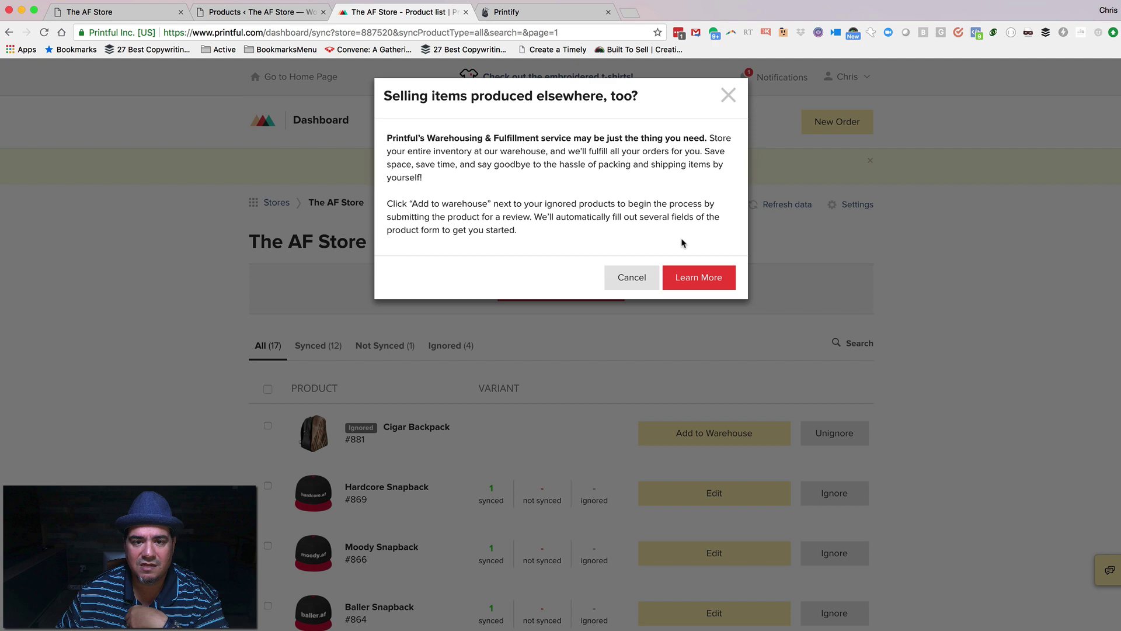
{"action": "left_click", "coordinate": [728, 97]}
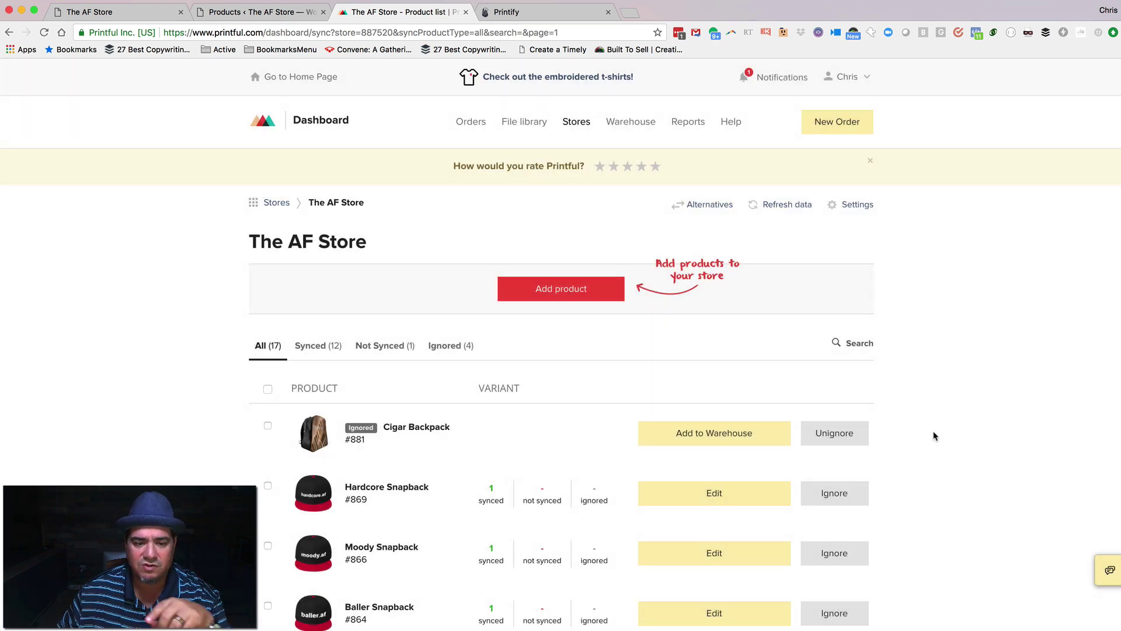
Scroll through Printful's synced and ignored products, then return to Printify's My Products
{"action": "scroll", "coordinate": [934, 435], "scroll_direction": "down", "scroll_amount": 5}
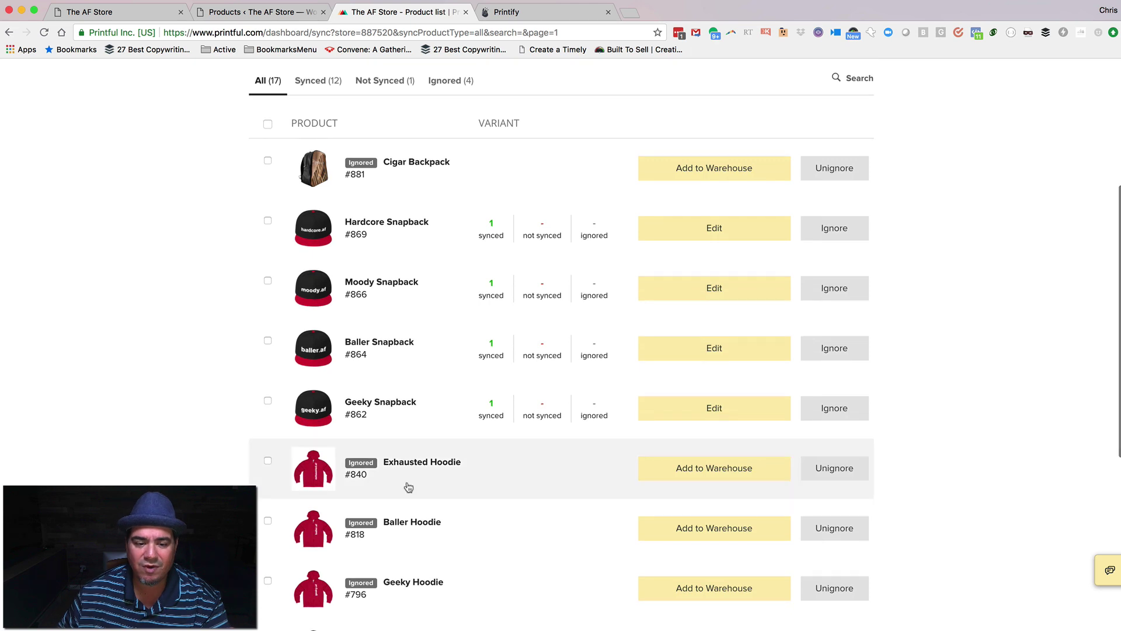
{"action": "scroll", "coordinate": [416, 508], "scroll_direction": "down", "scroll_amount": 3}
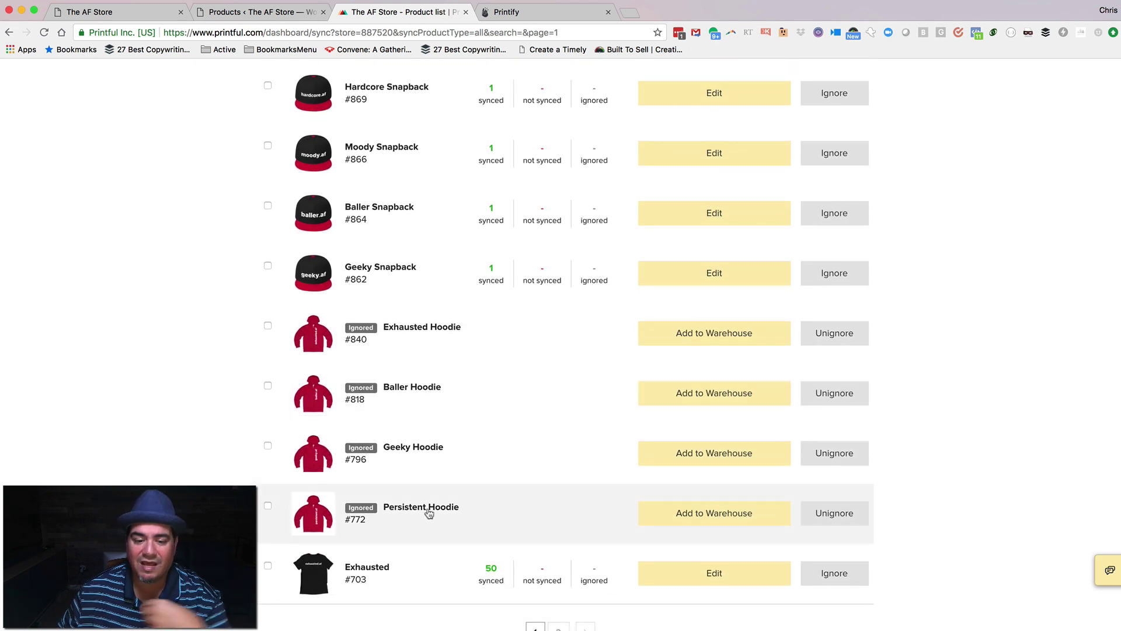
{"action": "scroll", "coordinate": [429, 513], "scroll_direction": "up", "scroll_amount": 3}
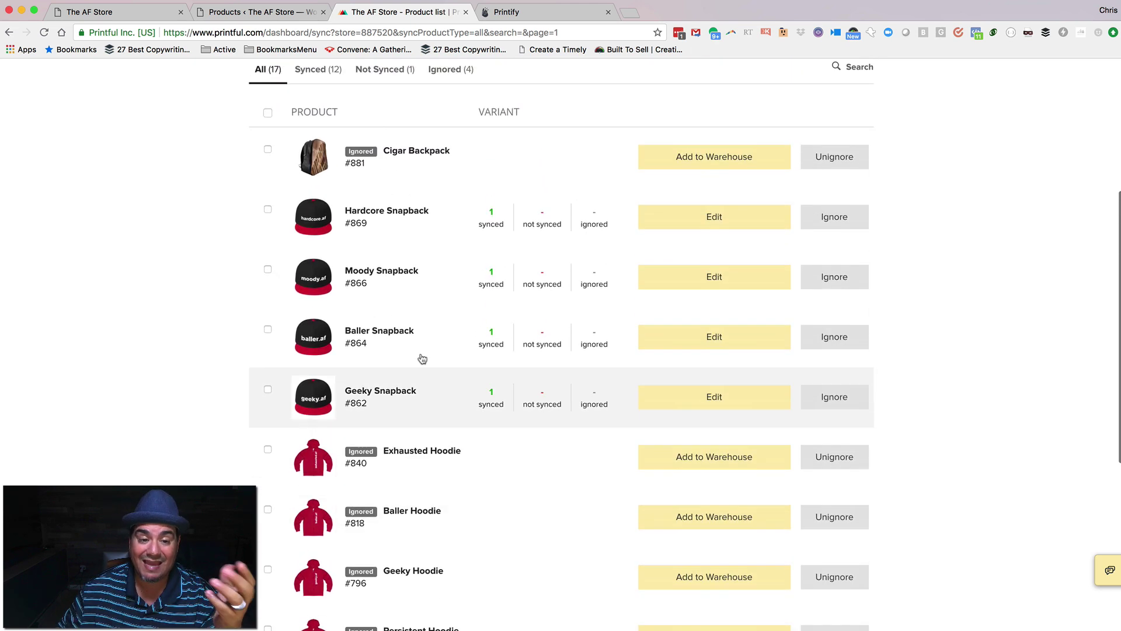
{"action": "scroll", "coordinate": [401, 368], "scroll_direction": "down", "scroll_amount": 7}
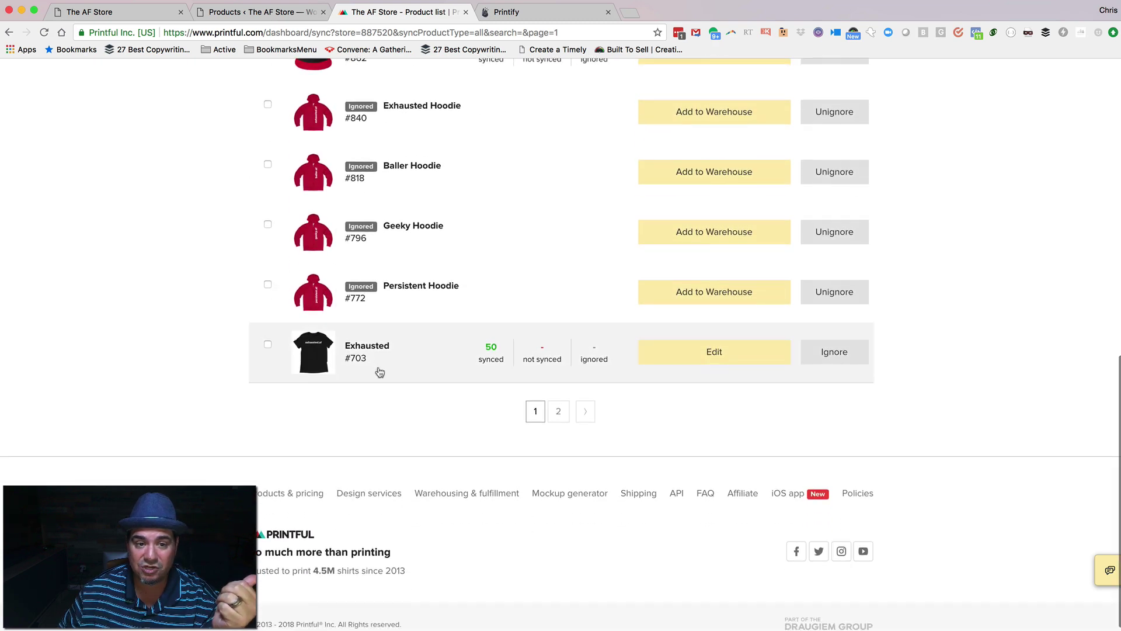
{"action": "scroll", "coordinate": [377, 369], "scroll_direction": "up", "scroll_amount": 2}
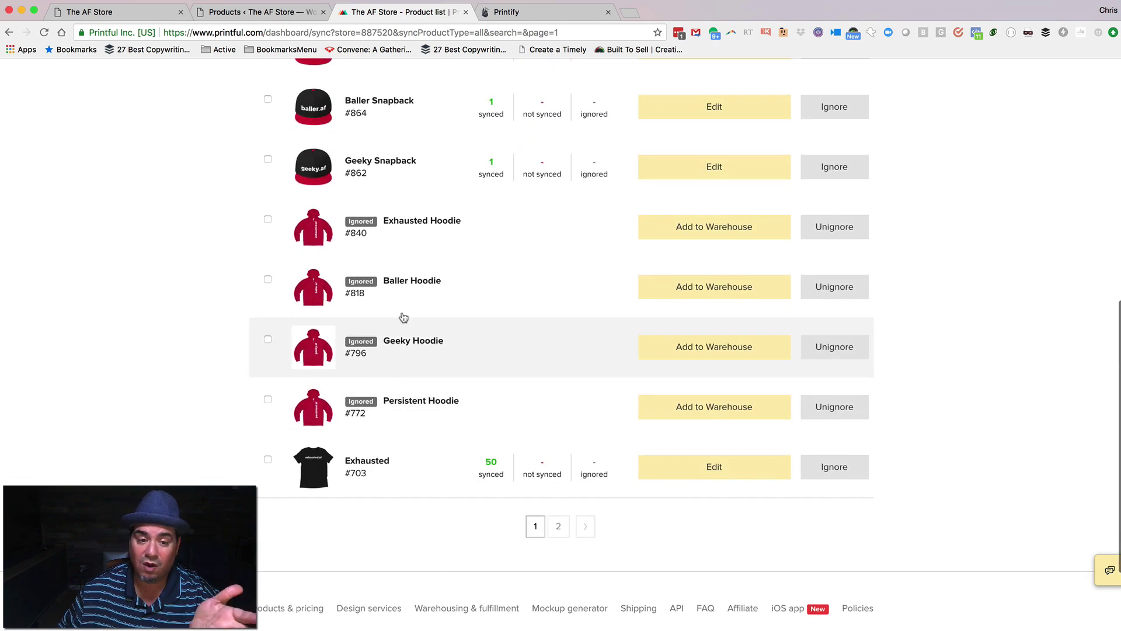
{"action": "scroll", "coordinate": [408, 381], "scroll_direction": "up", "scroll_amount": 2}
{"action": "scroll", "coordinate": [408, 380], "scroll_direction": "up", "scroll_amount": 4}
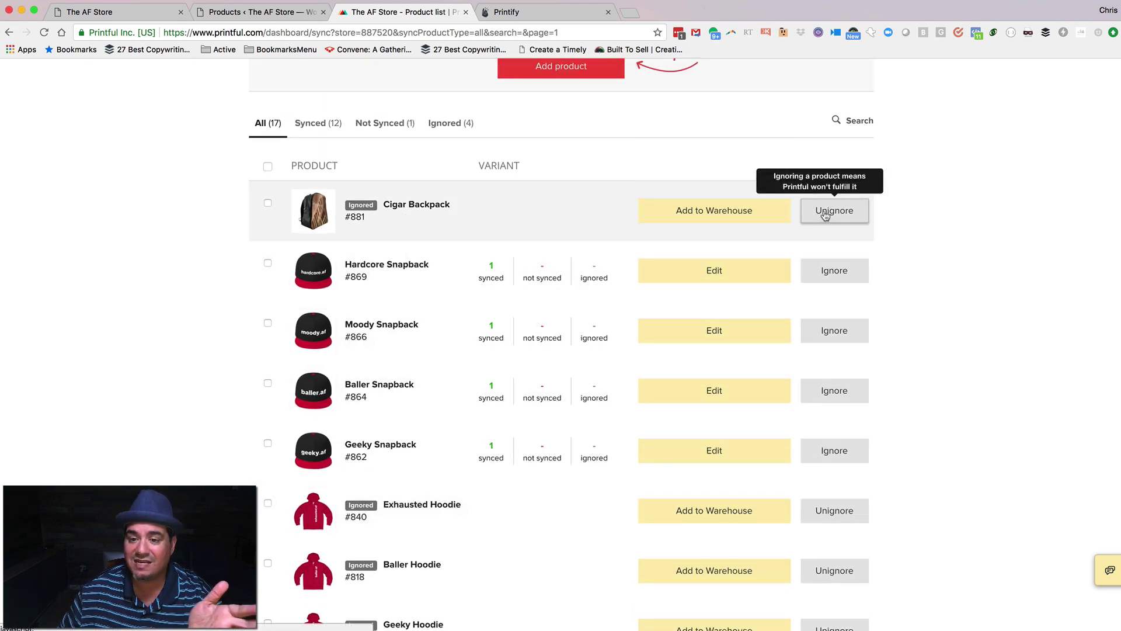
{"action": "scroll", "coordinate": [900, 380], "scroll_direction": "down", "scroll_amount": 2}
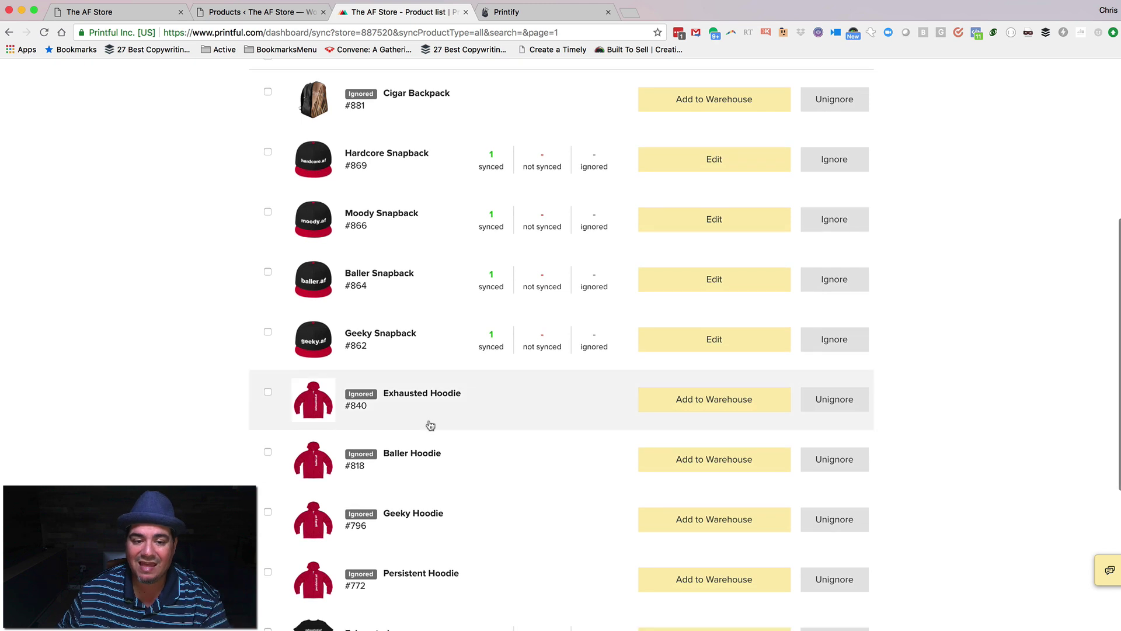
{"action": "scroll", "coordinate": [437, 419], "scroll_direction": "up", "scroll_amount": 1}
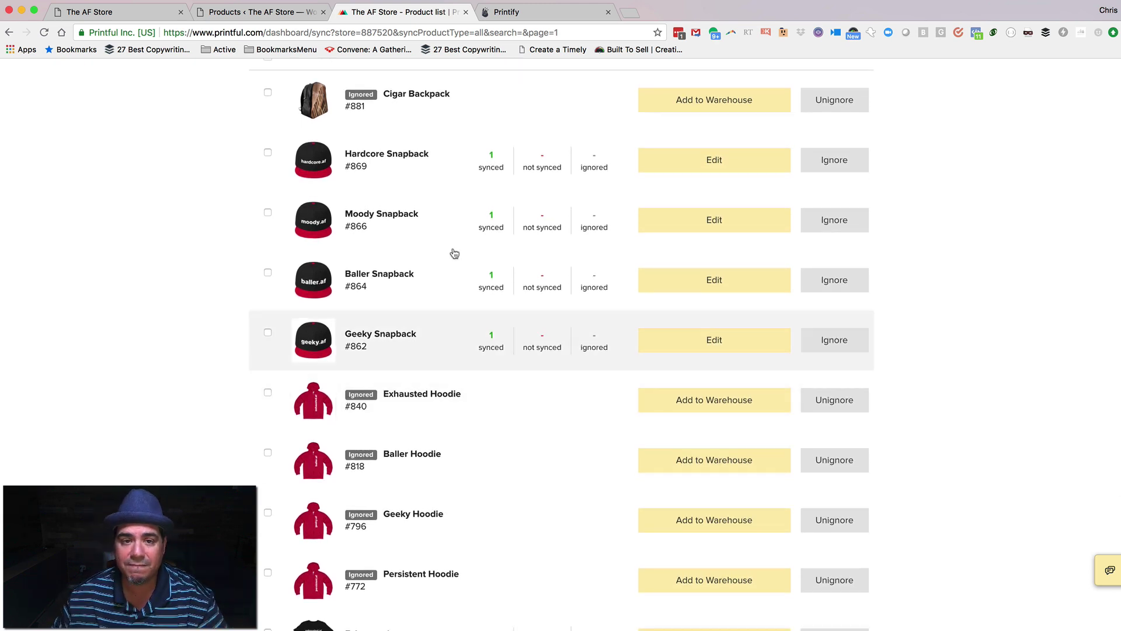
{"action": "left_click", "coordinate": [526, 13]}
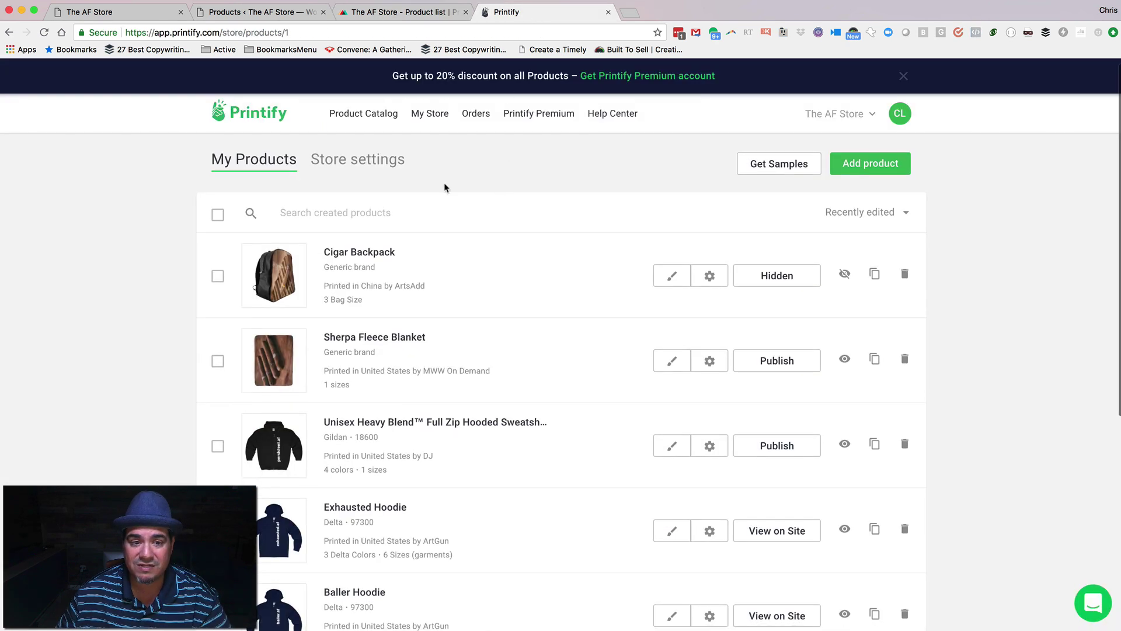
Review Printify's store settings: Ship from address, Order approval and Tracking notifications
{"action": "left_click", "coordinate": [339, 166]}
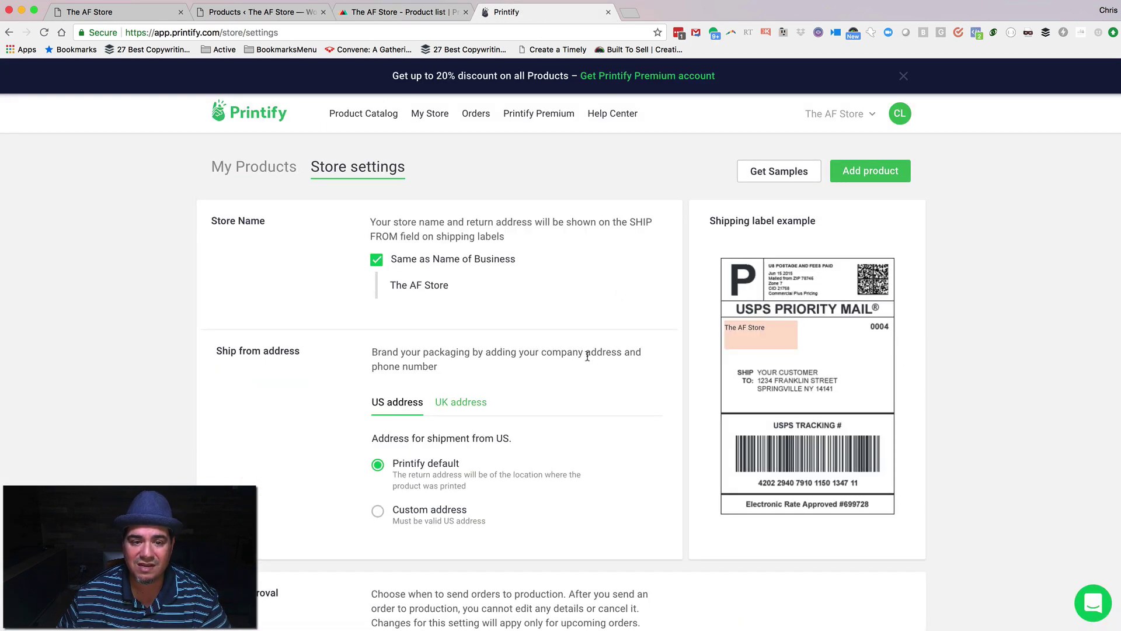
{"action": "scroll", "coordinate": [579, 355], "scroll_direction": "down", "scroll_amount": 4}
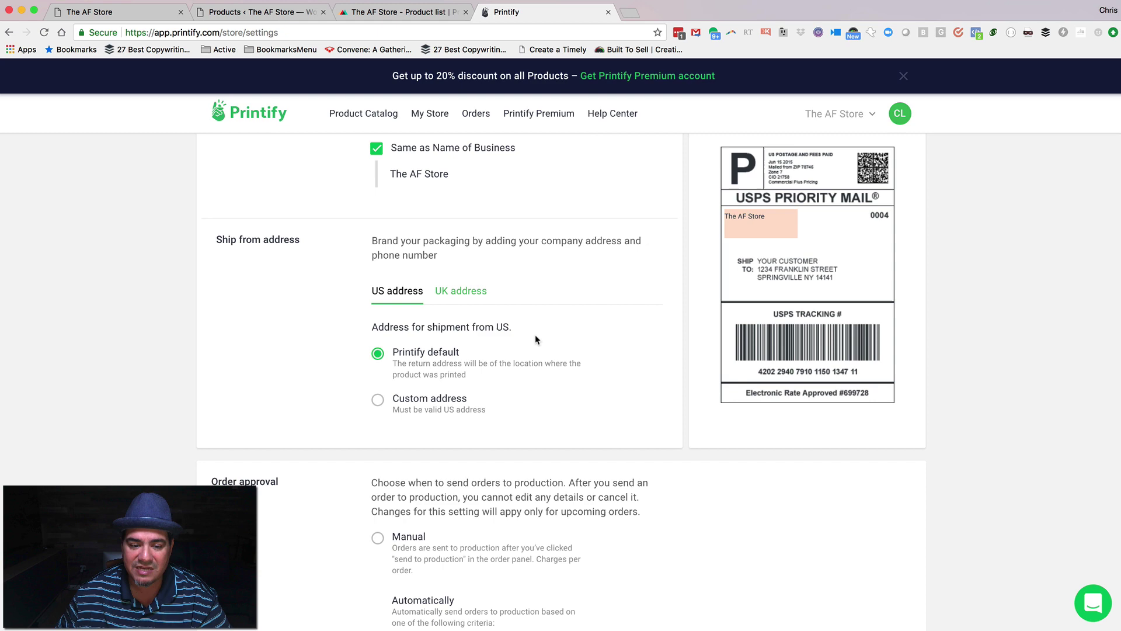
{"action": "scroll", "coordinate": [536, 275], "scroll_direction": "down", "scroll_amount": 6}
{"action": "scroll", "coordinate": [534, 336], "scroll_direction": "down", "scroll_amount": 2}
{"action": "scroll", "coordinate": [531, 336], "scroll_direction": "up", "scroll_amount": 4}
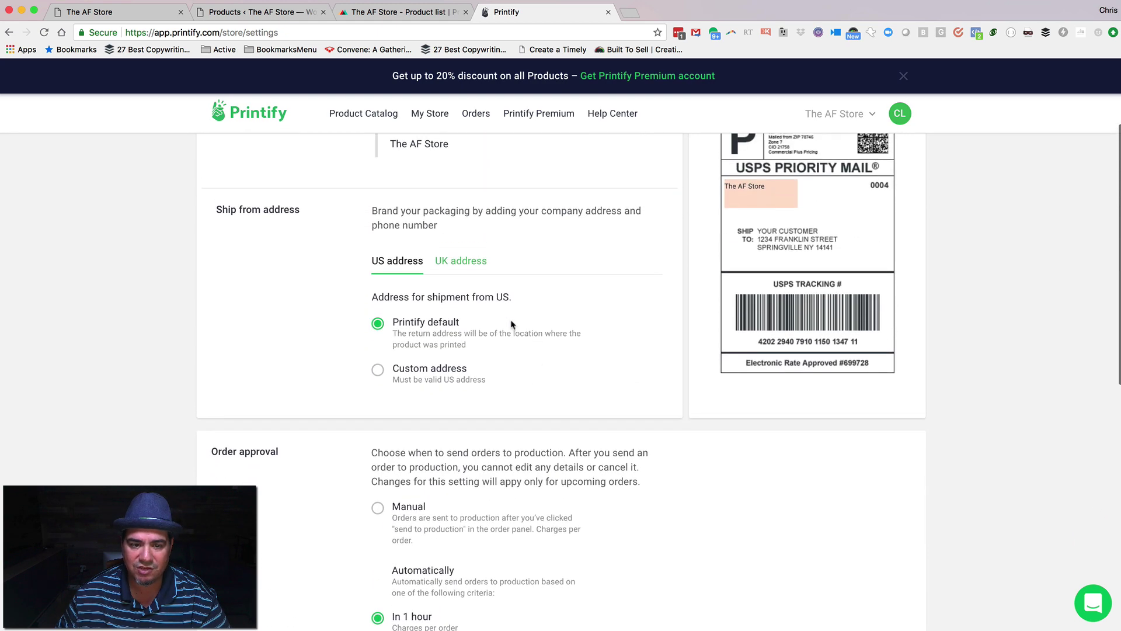
{"action": "scroll", "coordinate": [529, 335], "scroll_direction": "up", "scroll_amount": 3}
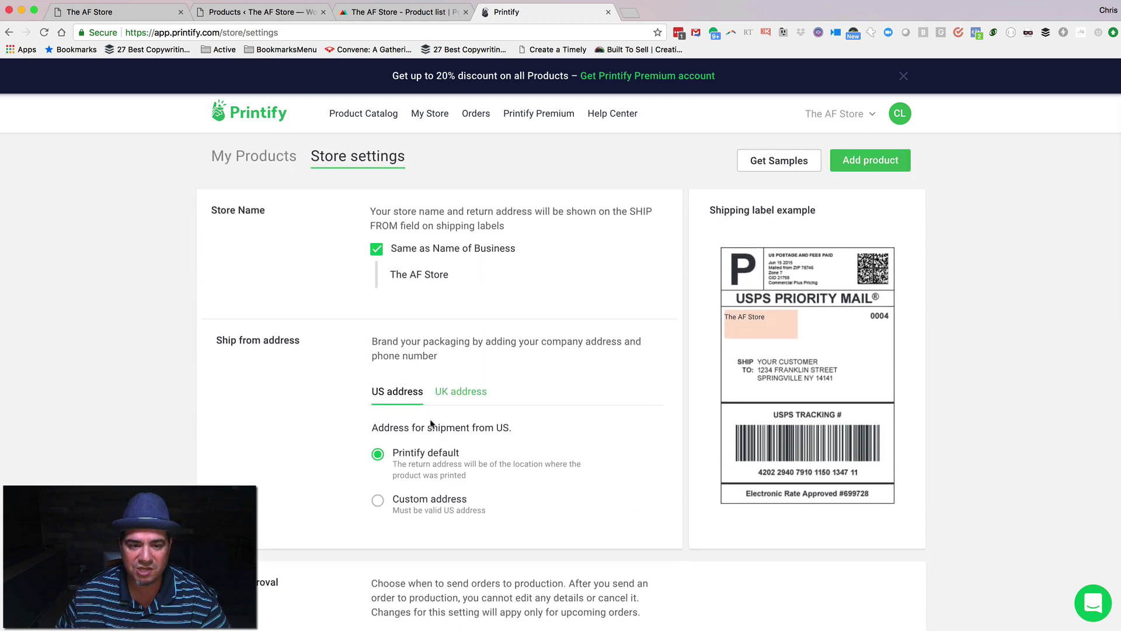
{"action": "scroll", "coordinate": [504, 376], "scroll_direction": "down", "scroll_amount": 7}
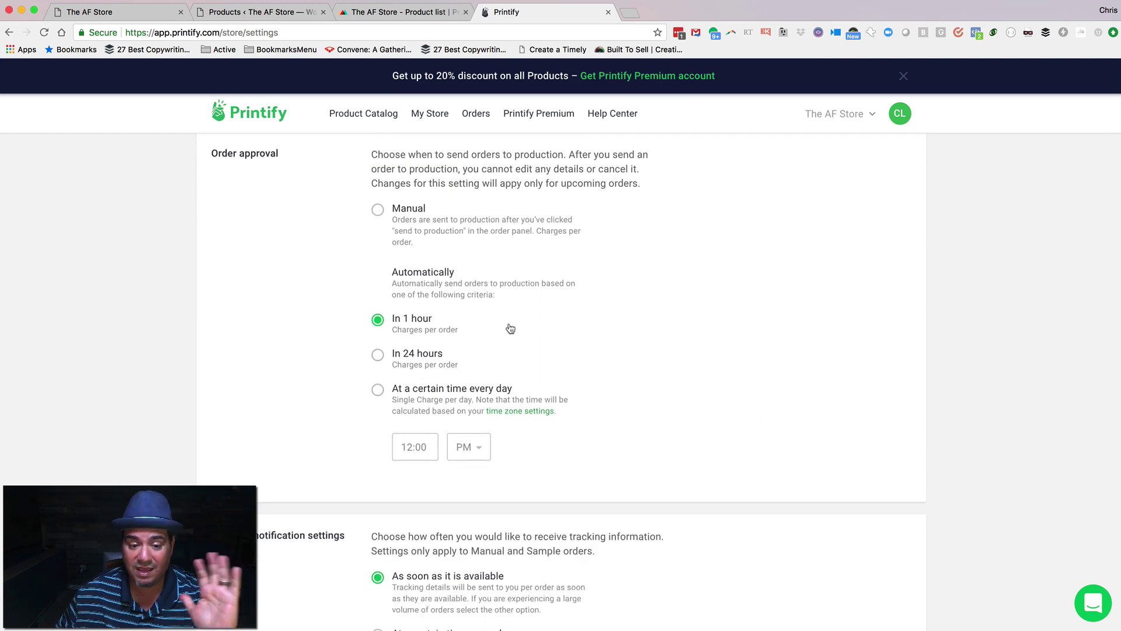
{"action": "scroll", "coordinate": [511, 329], "scroll_direction": "down", "scroll_amount": 4}
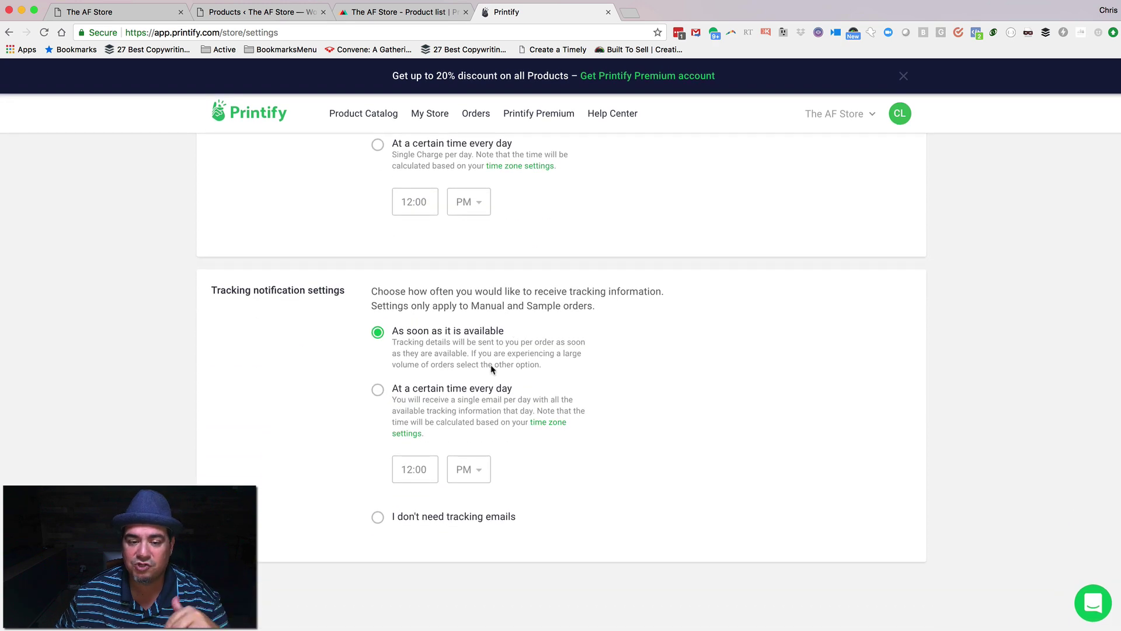
{"action": "scroll", "coordinate": [491, 368], "scroll_direction": "up", "scroll_amount": 15}
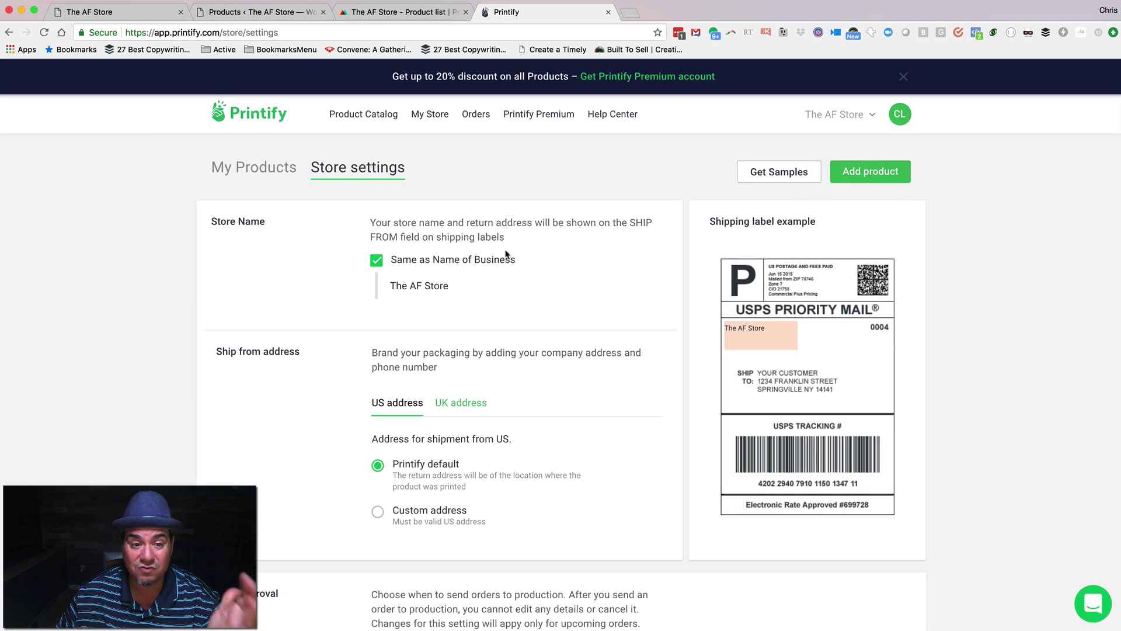
Go back to My Products, then return to Printful's product list for The AF Store
{"action": "left_click", "coordinate": [257, 163]}
{"action": "left_click", "coordinate": [409, 13]}
{"action": "scroll", "coordinate": [327, 210], "scroll_direction": "up", "scroll_amount": 6}
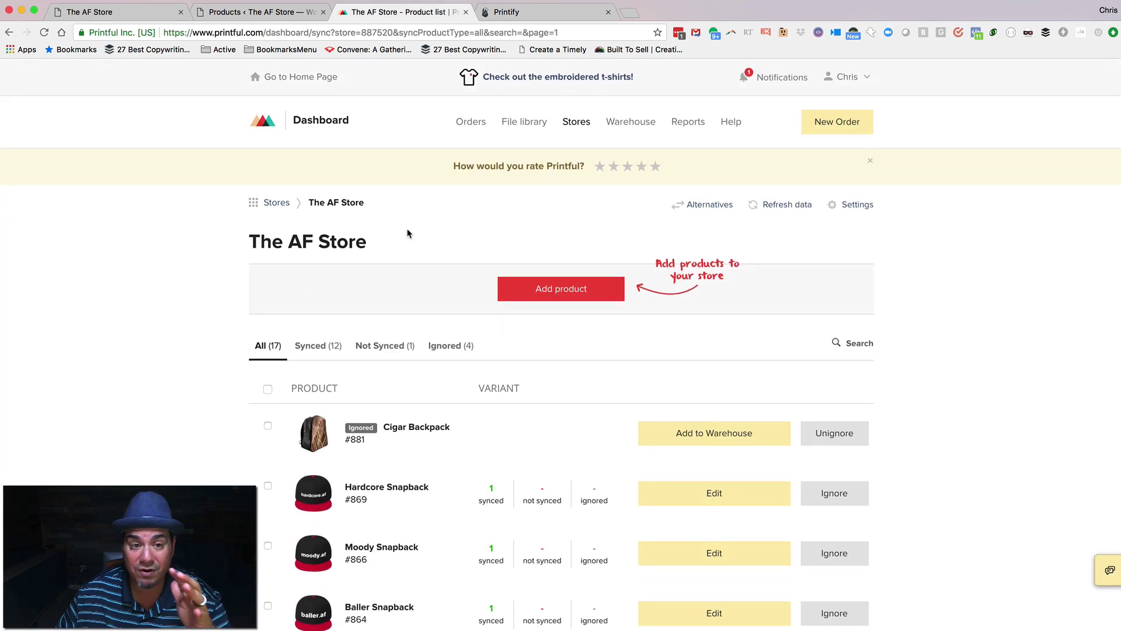
Check Printful's store Settings and Order Pack-Ins page, then return to Printify's My Products list
{"action": "left_click", "coordinate": [857, 207]}
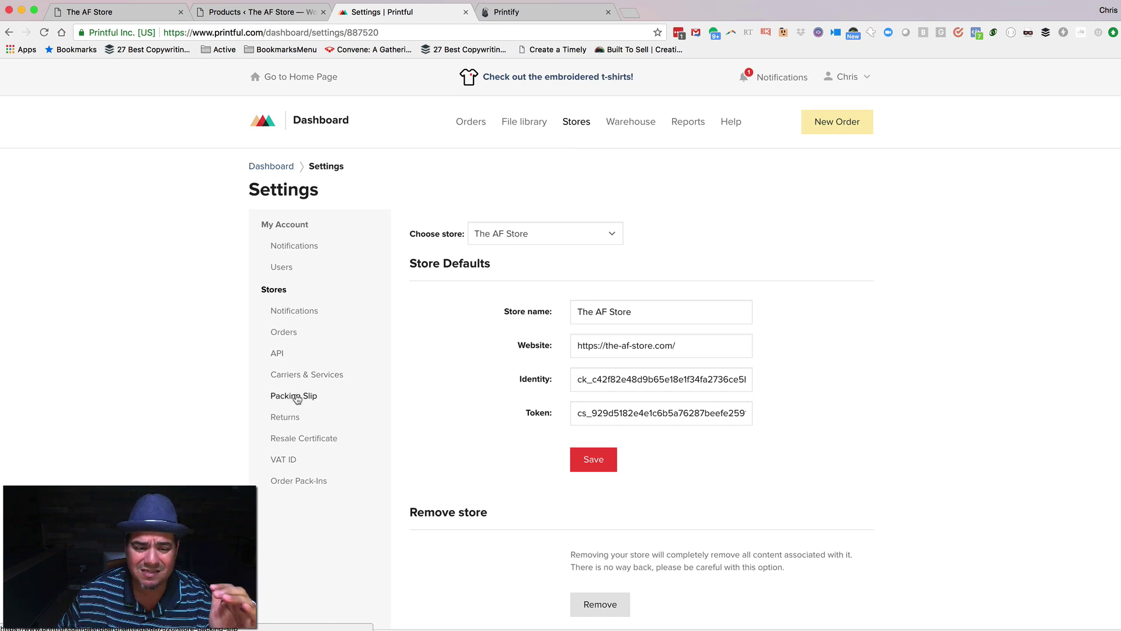
{"action": "left_click", "coordinate": [302, 481]}
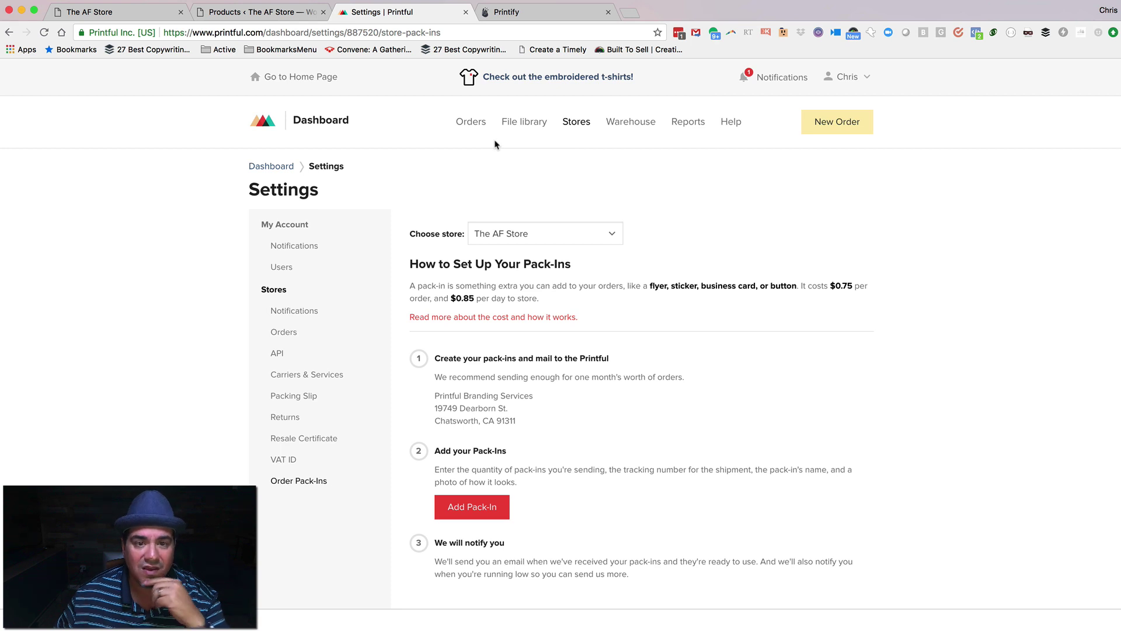
{"action": "left_click", "coordinate": [525, 13]}
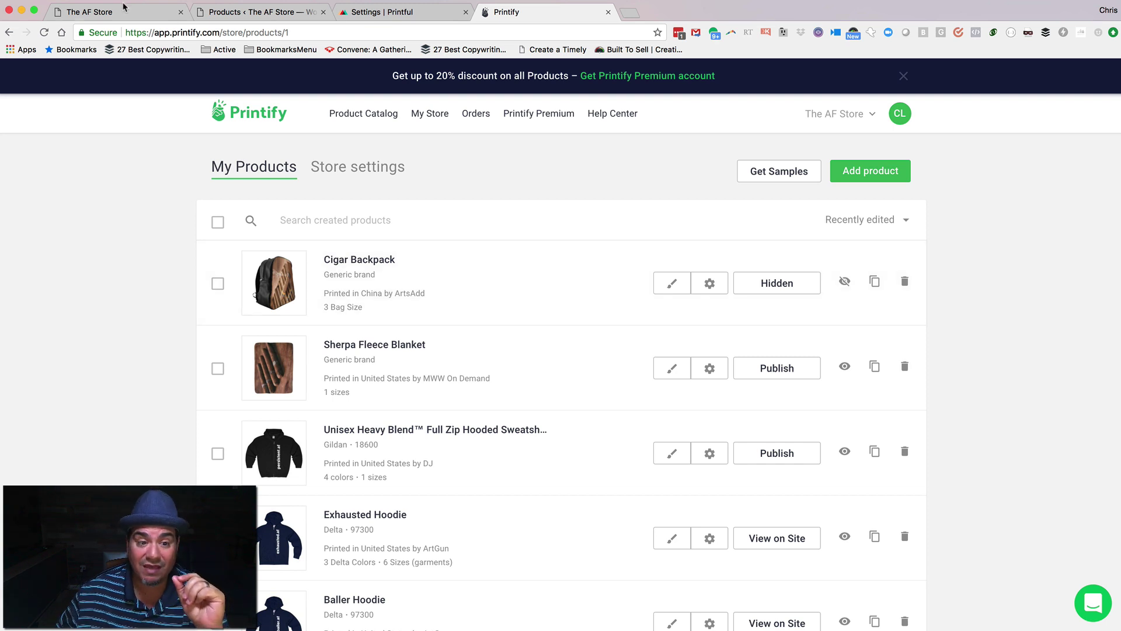
Browse The AF Store's live shop grid to confirm the hats, hoodies and T-shirts appear
{"action": "left_click", "coordinate": [136, 13]}
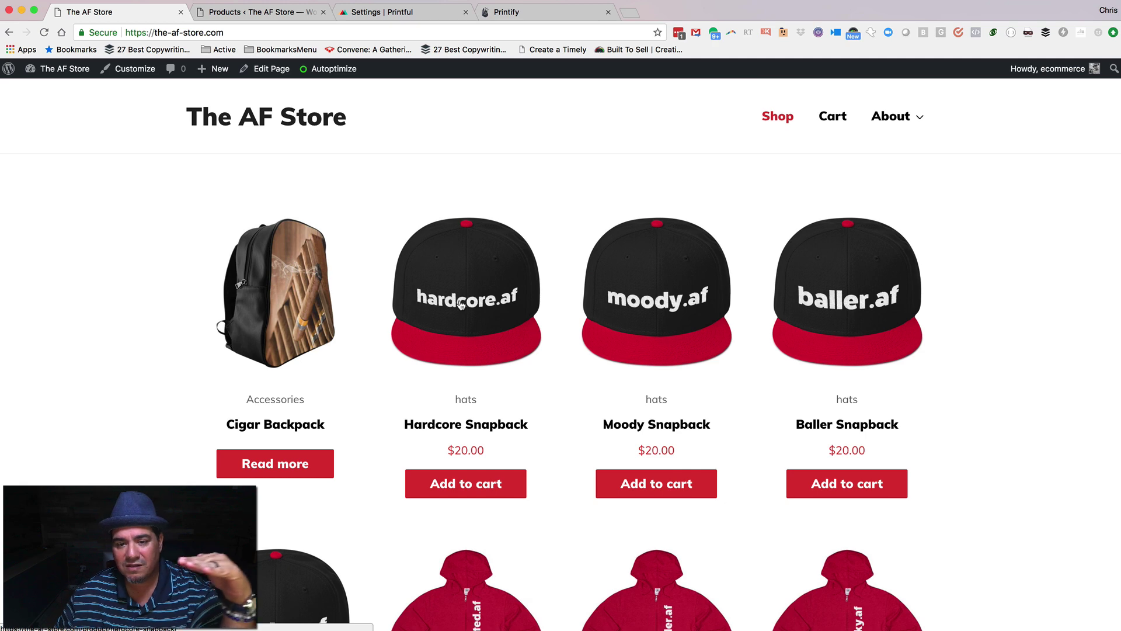
{"action": "scroll", "coordinate": [462, 304], "scroll_direction": "down", "scroll_amount": 9}
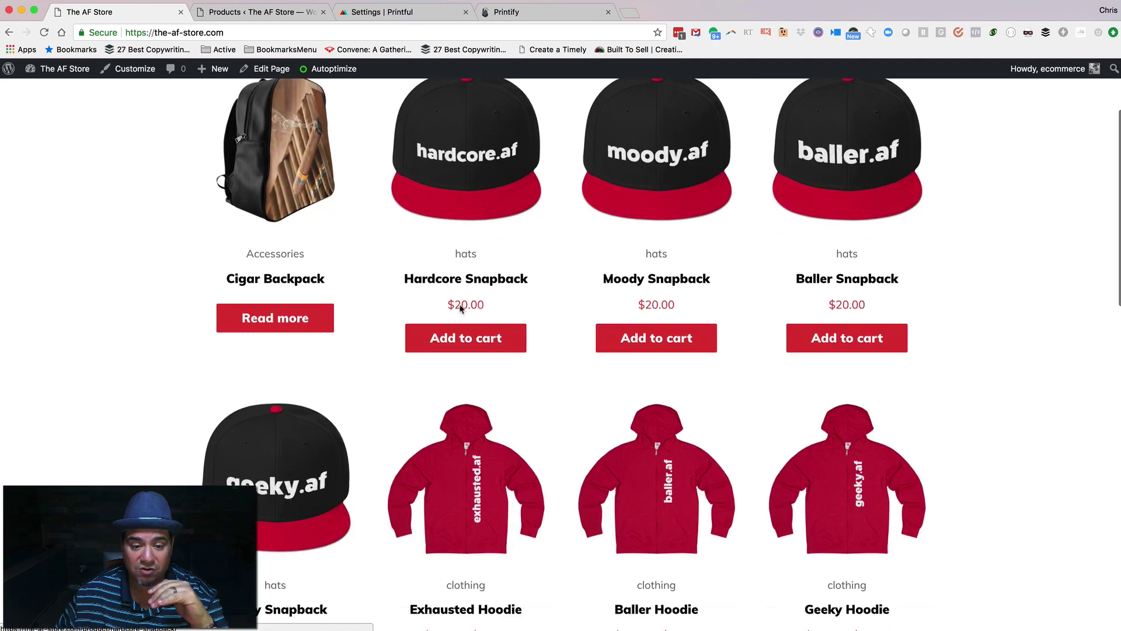
{"action": "scroll", "coordinate": [461, 309], "scroll_direction": "down", "scroll_amount": 4}
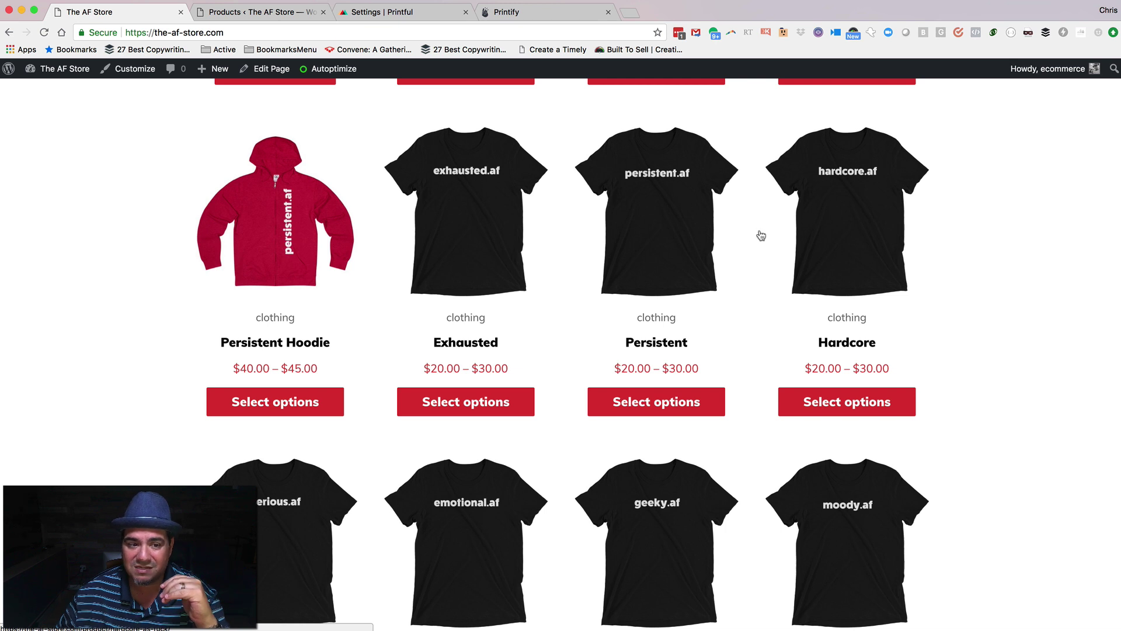
{"action": "scroll", "coordinate": [758, 237], "scroll_direction": "up", "scroll_amount": 1}
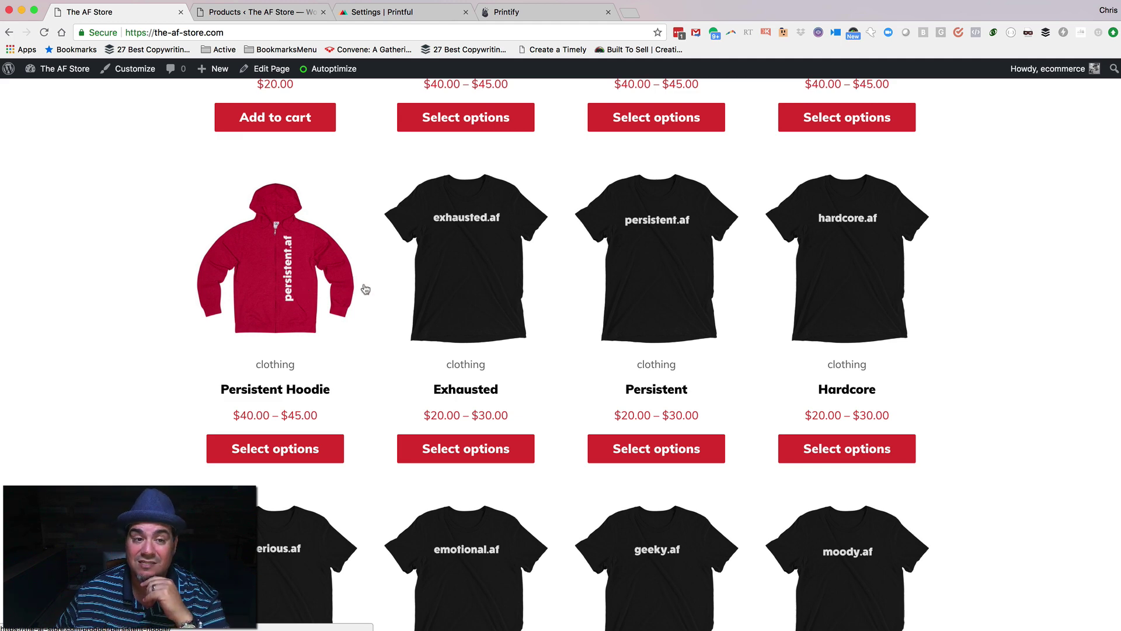
{"action": "scroll", "coordinate": [363, 290], "scroll_direction": "up", "scroll_amount": 10}
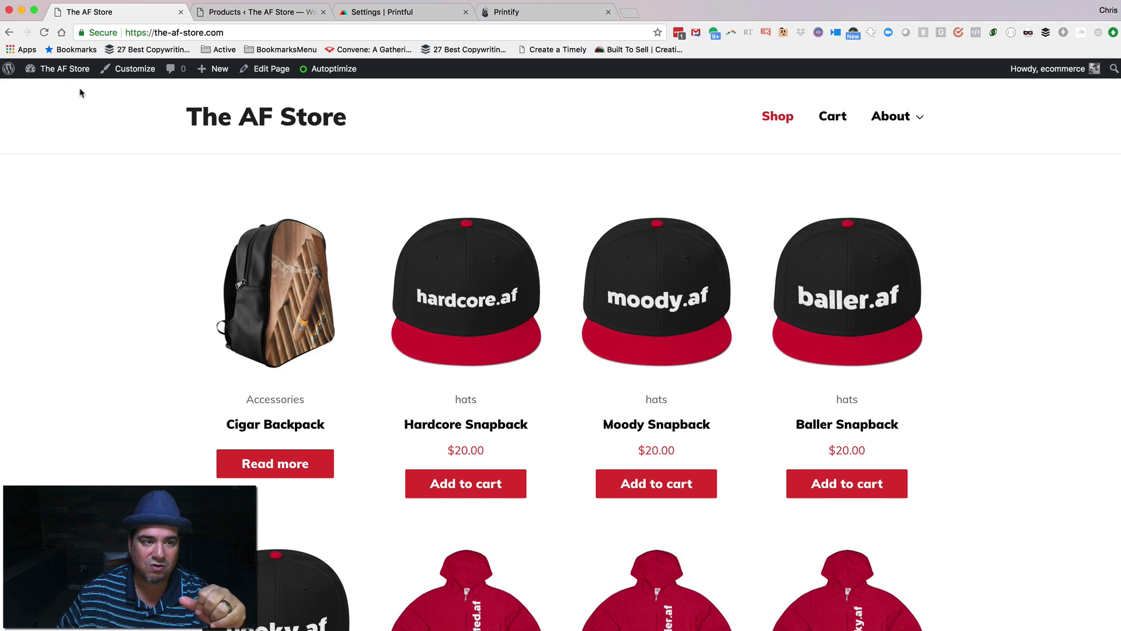
Go to the WordPress admin dashboard and then the store's product list
{"action": "mouse_move", "coordinate": [58, 69]}
{"action": "left_click", "coordinate": [51, 89]}
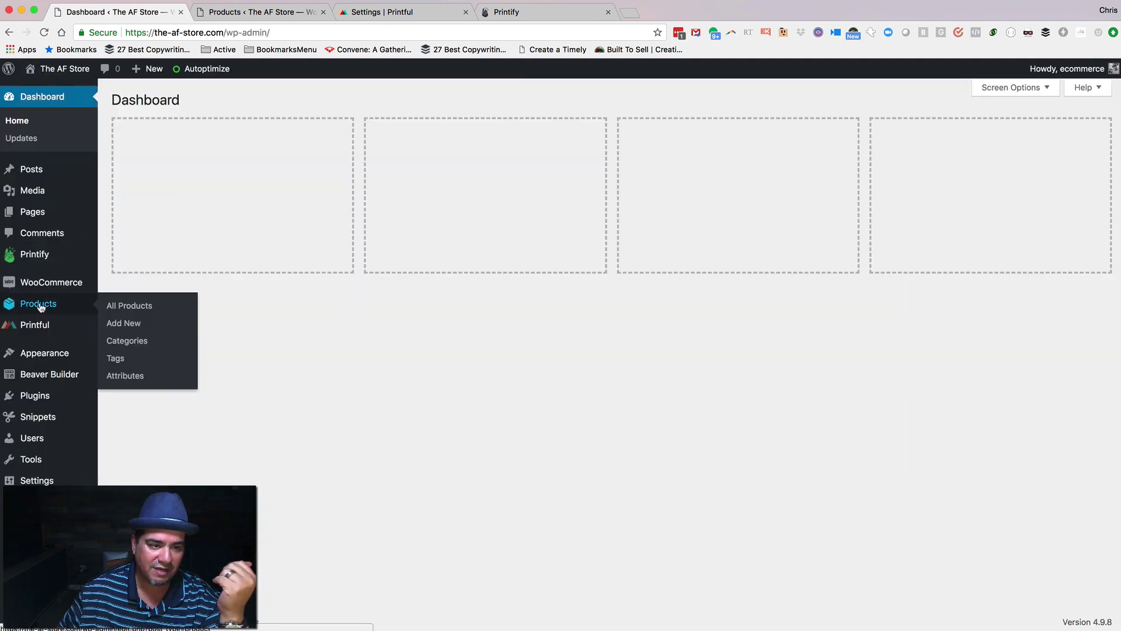
{"action": "left_click", "coordinate": [41, 306]}
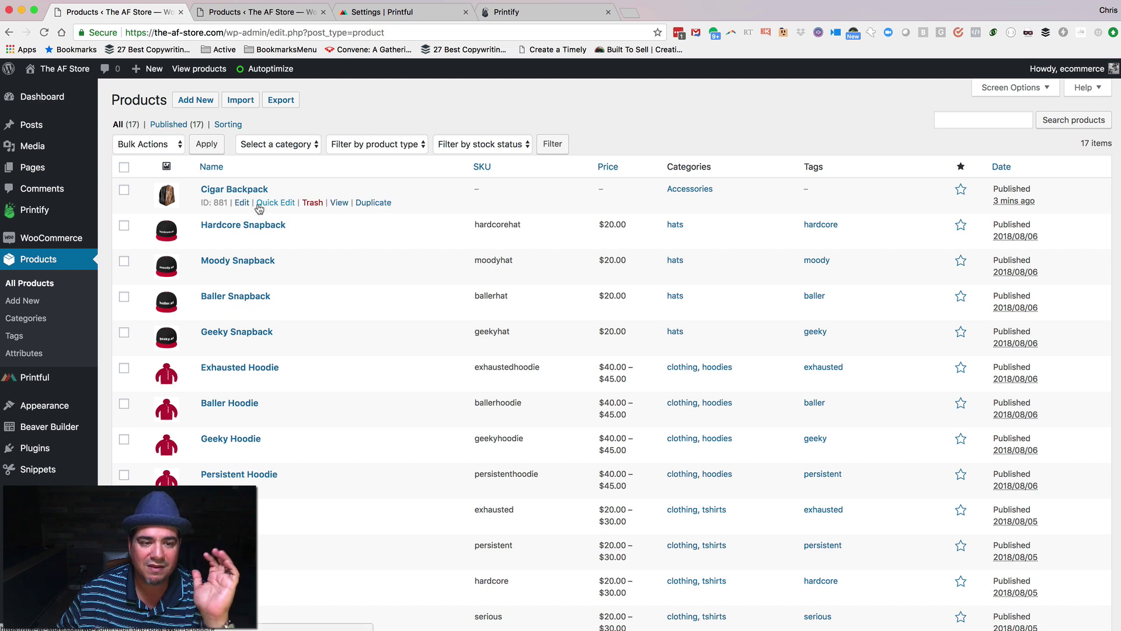
Check the WooCommerce Advanced settings' Legacy API section
{"action": "mouse_move", "coordinate": [97, 403]}
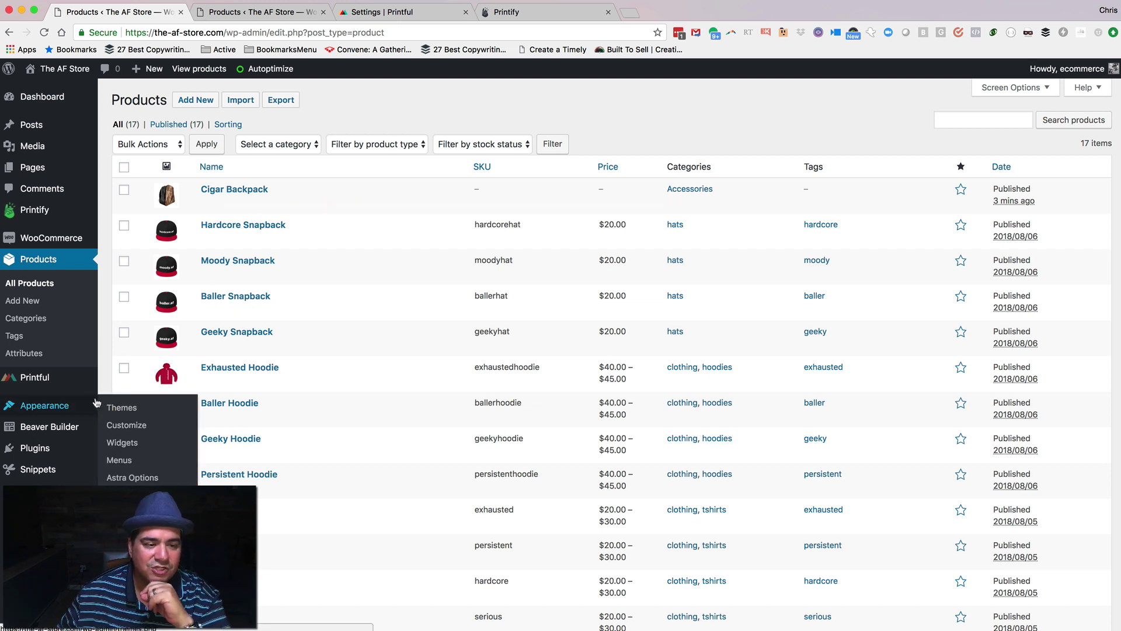
{"action": "mouse_move", "coordinate": [35, 491]}
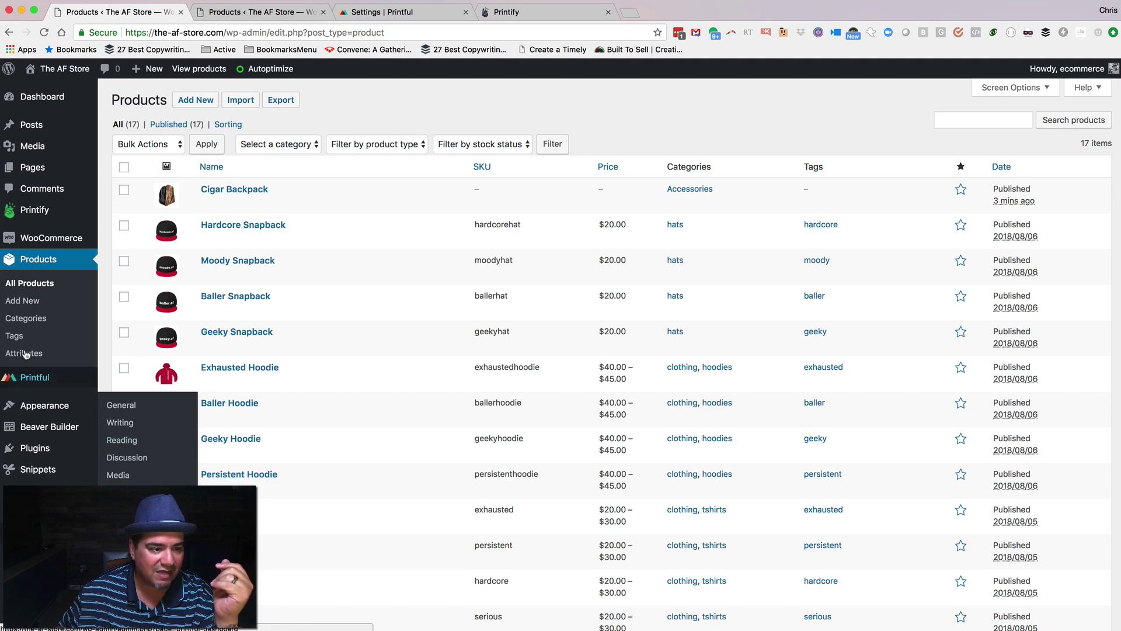
{"action": "mouse_move", "coordinate": [52, 238]}
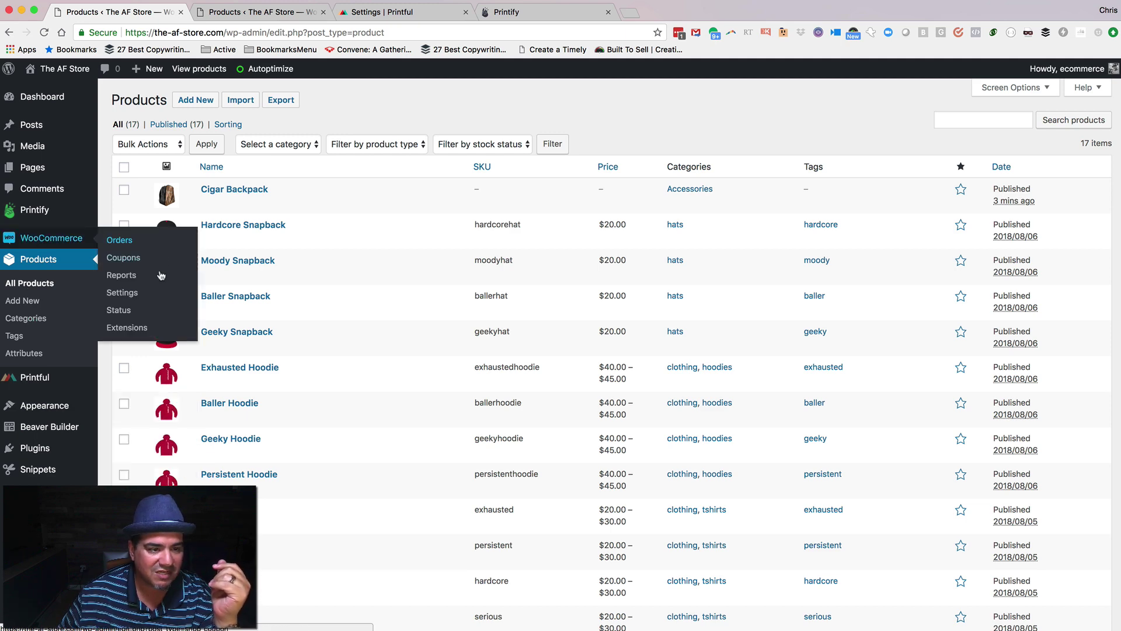
{"action": "left_click", "coordinate": [121, 293]}
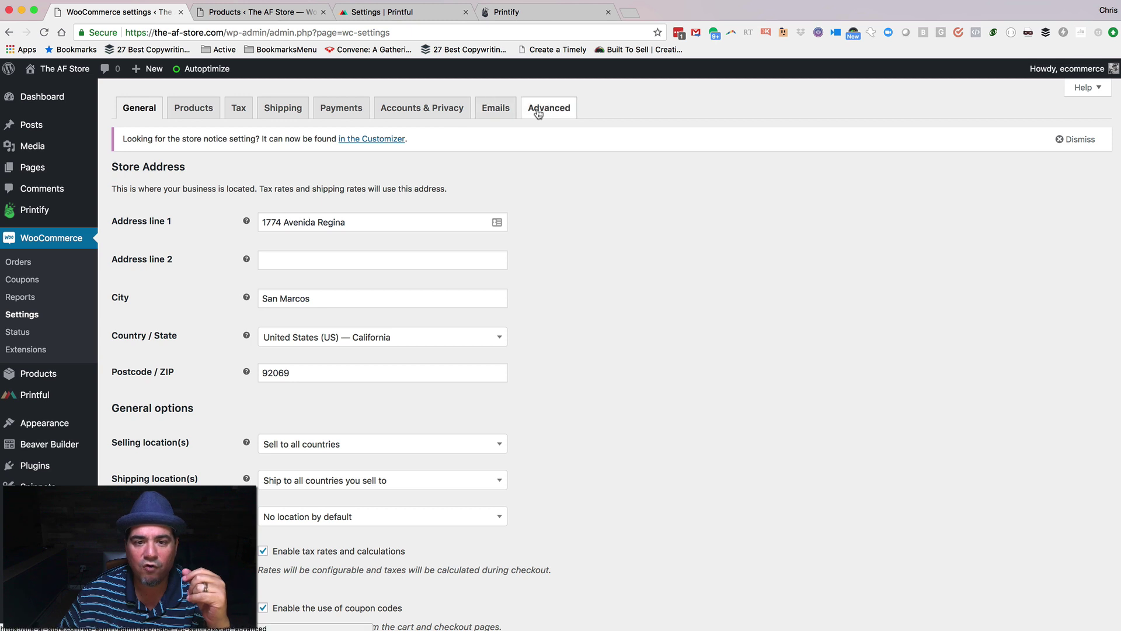
{"action": "left_click", "coordinate": [549, 111]}
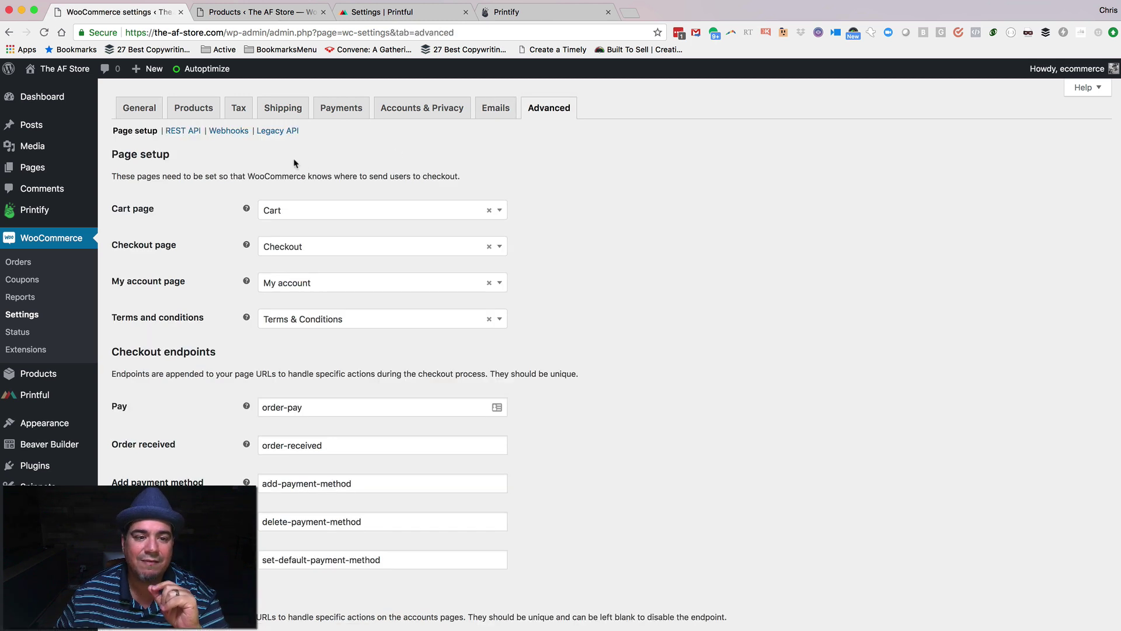
{"action": "left_click", "coordinate": [277, 130]}
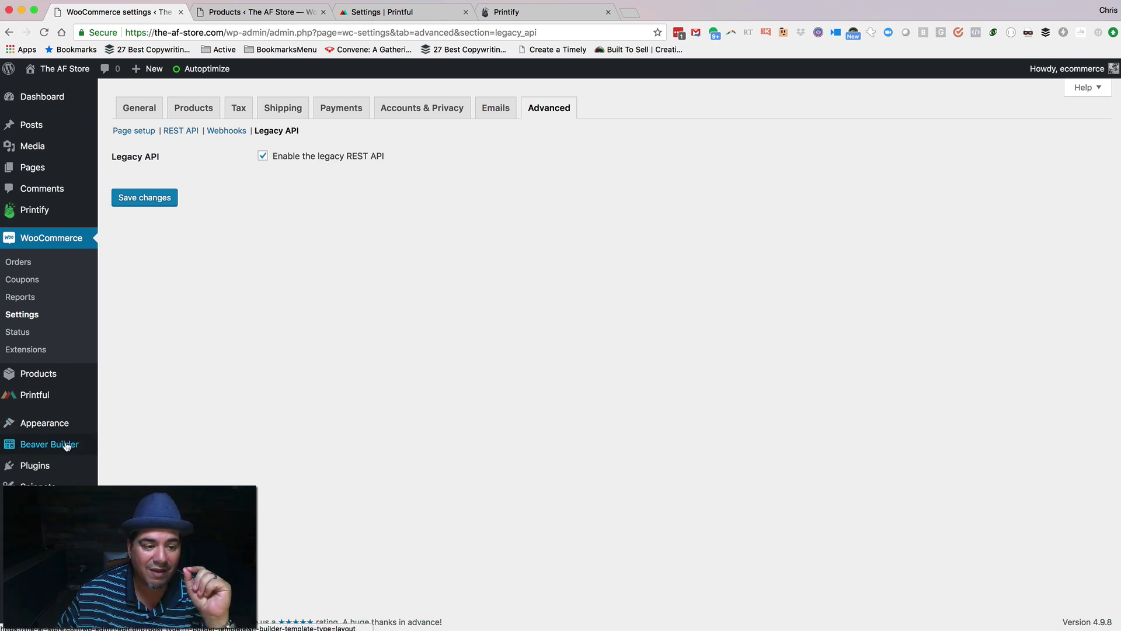
Review the Installed Plugins list, including Printful Integration, Printify app and WooCommerce 3.4.4
{"action": "mouse_move", "coordinate": [35, 465]}
{"action": "left_click", "coordinate": [123, 466]}
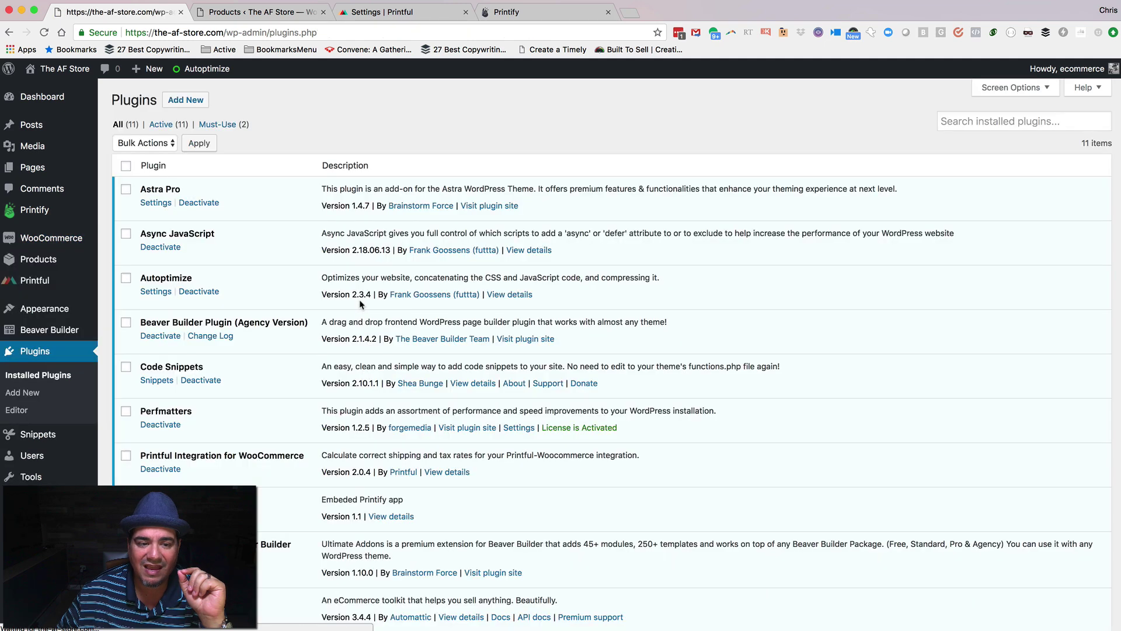
{"action": "scroll", "coordinate": [243, 281], "scroll_direction": "down", "scroll_amount": 5}
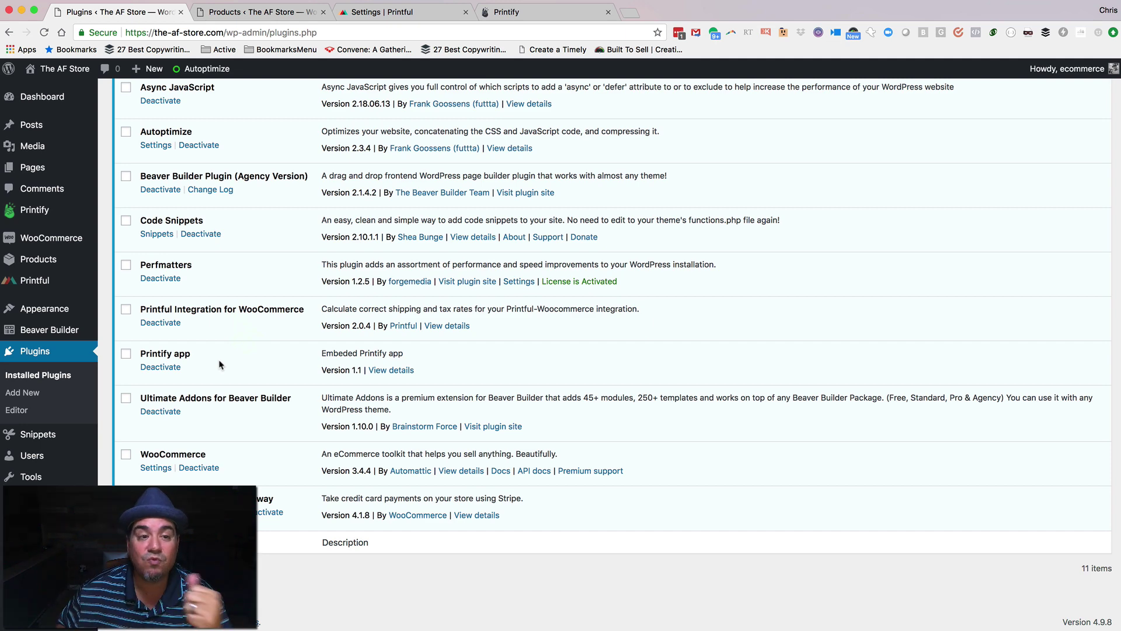
Trash the Cigar Backpack product, then permanently delete it from the Trash view
{"action": "left_click", "coordinate": [265, 3]}
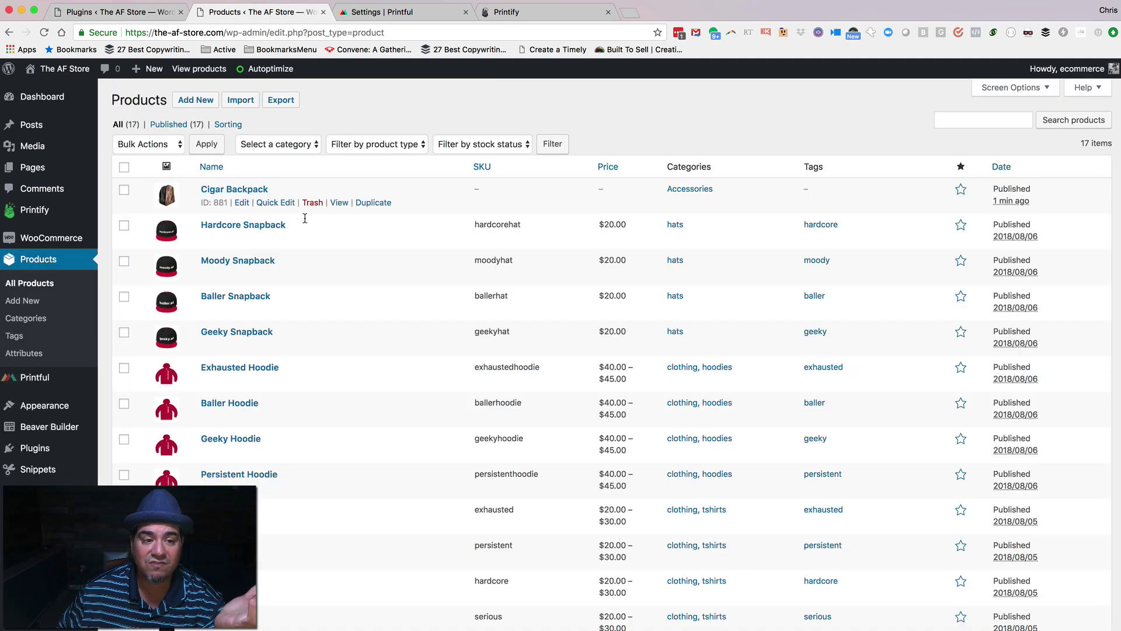
{"action": "left_click", "coordinate": [310, 202]}
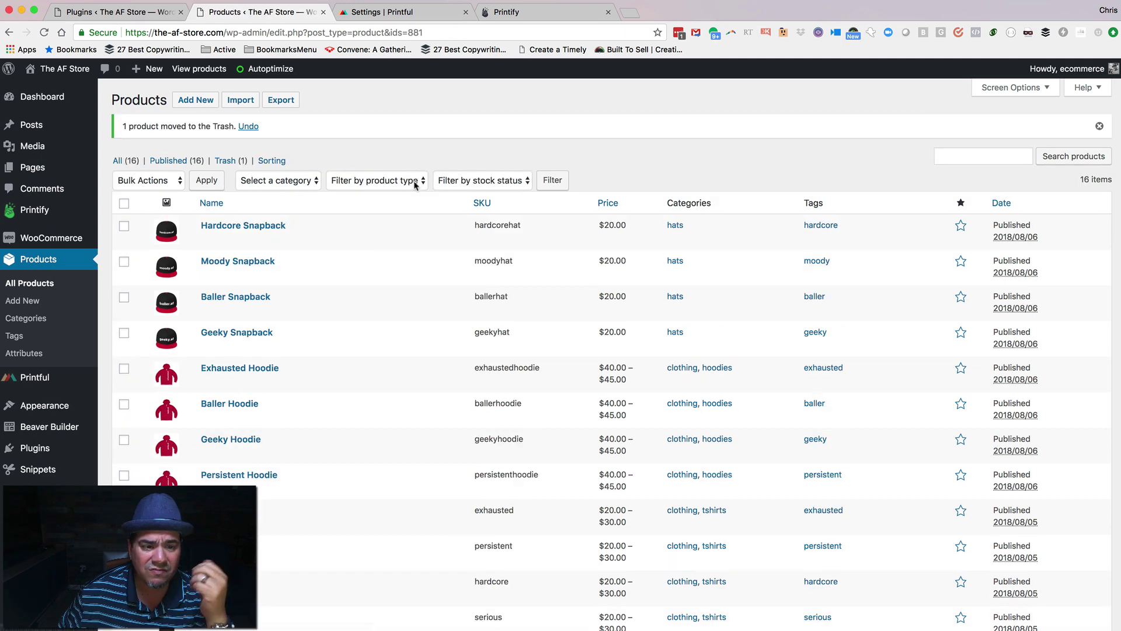
{"action": "left_click", "coordinate": [227, 162]}
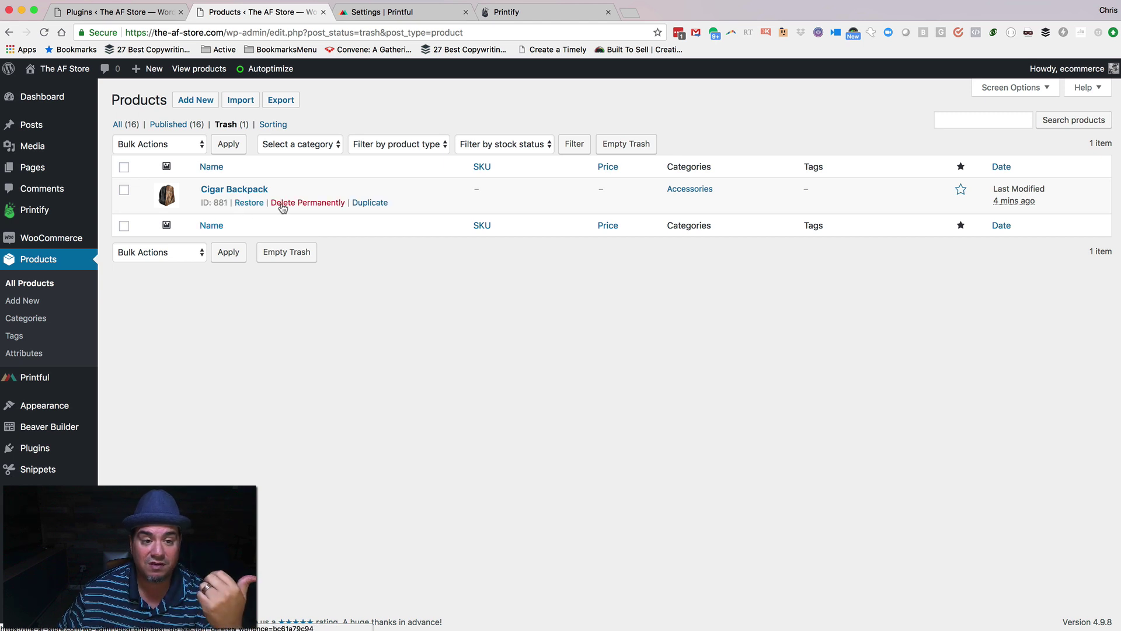
{"action": "left_click", "coordinate": [282, 203]}
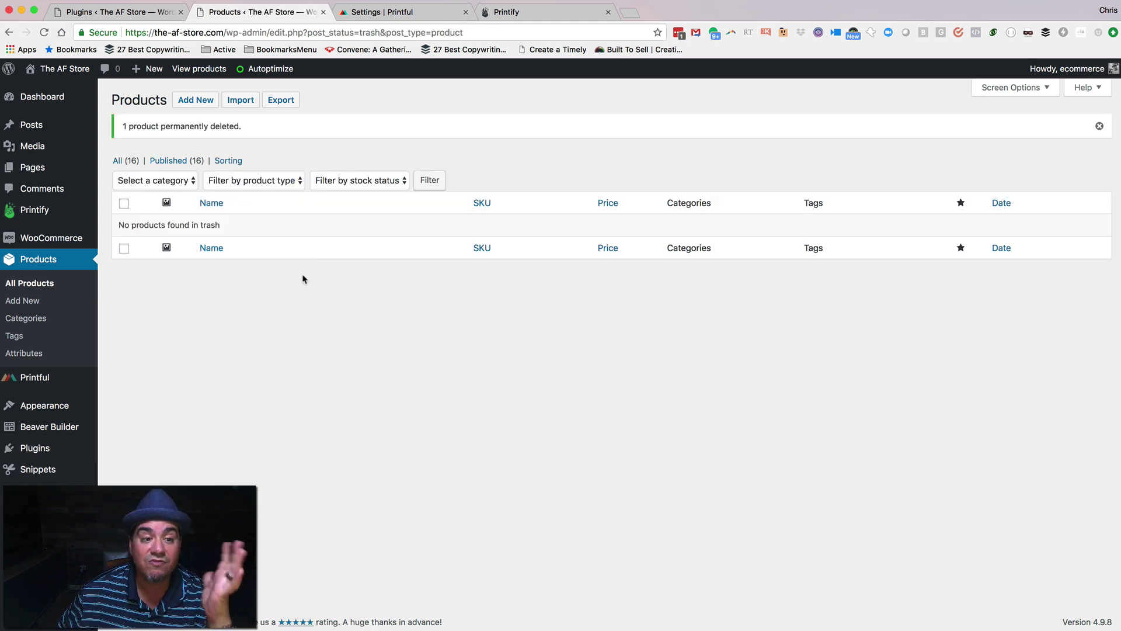
Open The AF Store's sync list from Printful's Stores page, now showing 16 products
{"action": "left_click", "coordinate": [378, 12]}
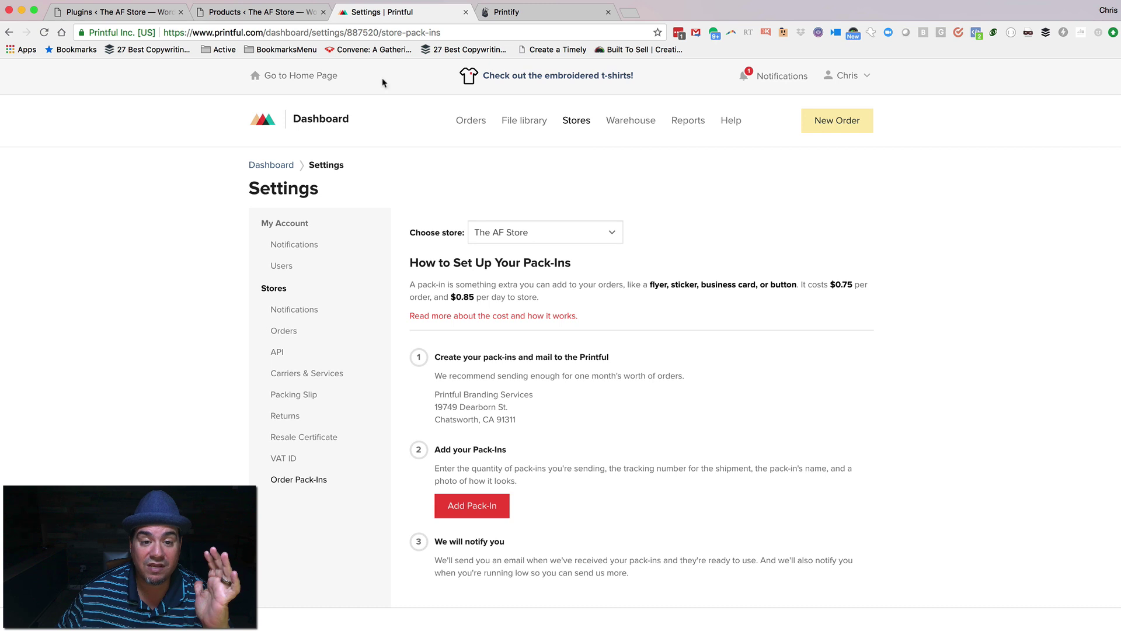
{"action": "left_click", "coordinate": [574, 123]}
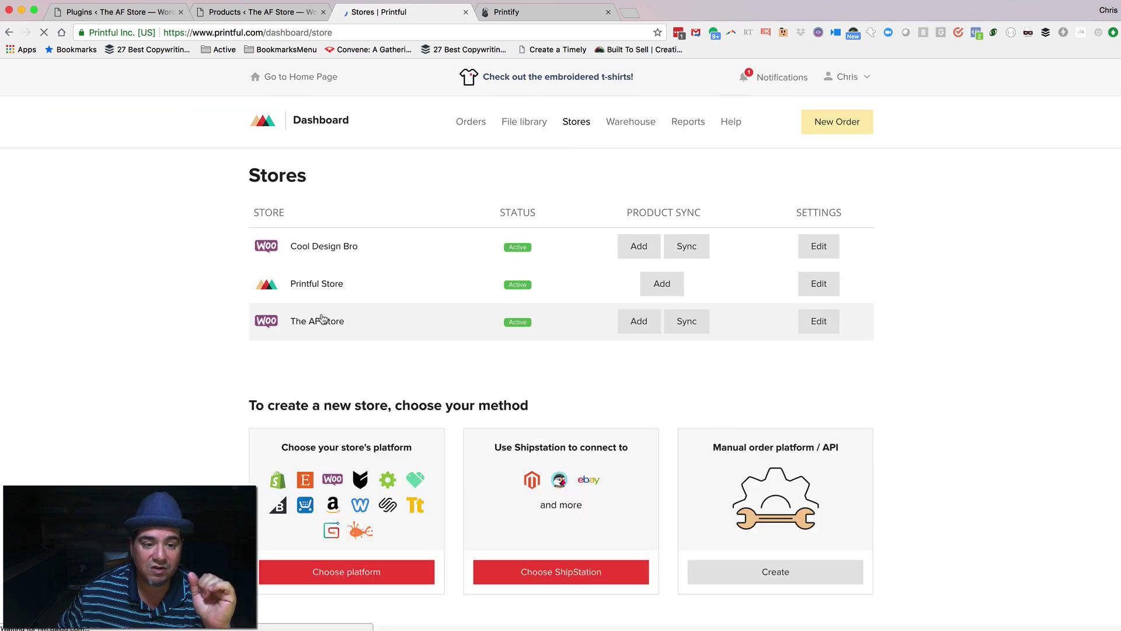
{"action": "left_click", "coordinate": [676, 325]}
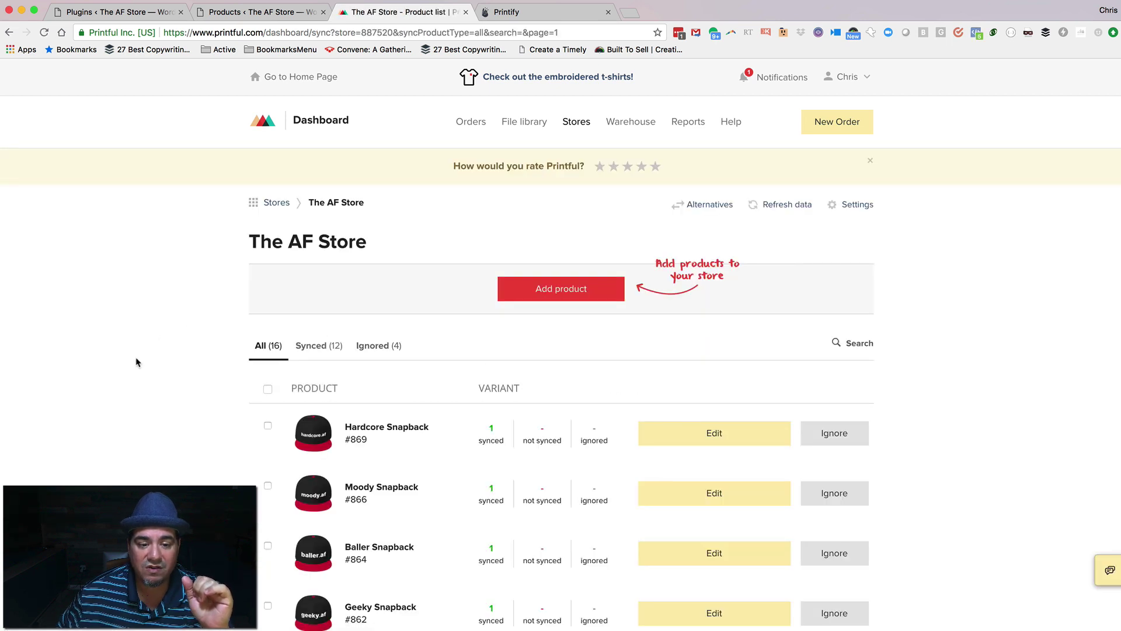
{"action": "scroll", "coordinate": [138, 358], "scroll_direction": "down", "scroll_amount": 4}
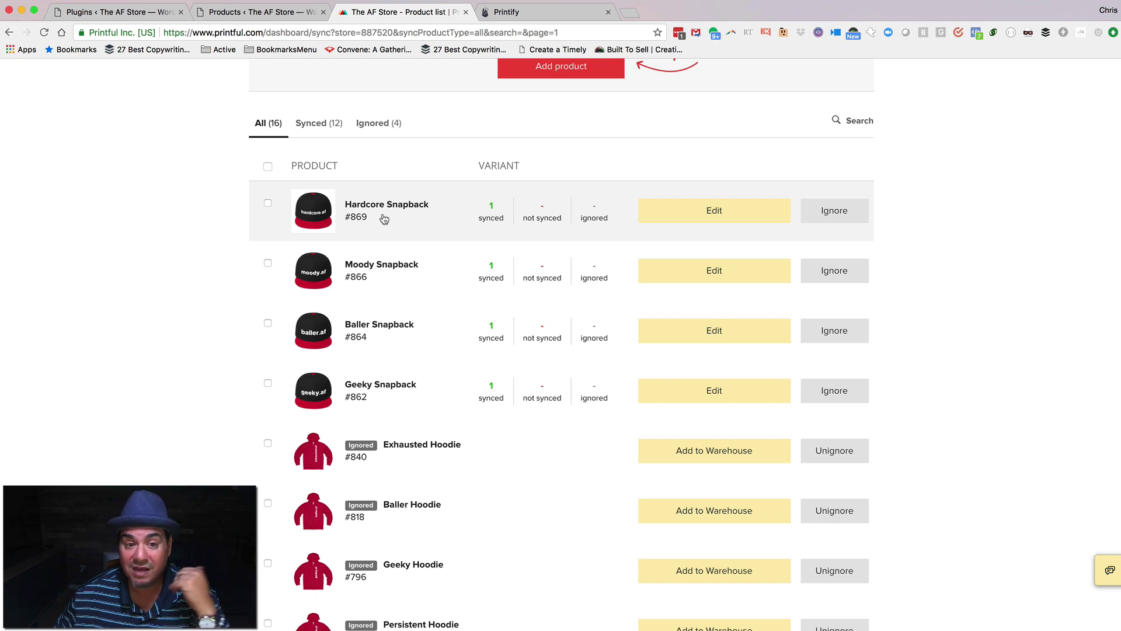
Delete the Cigar Backpack row from Printify's My Products and confirm the deletion
{"action": "left_click", "coordinate": [506, 12]}
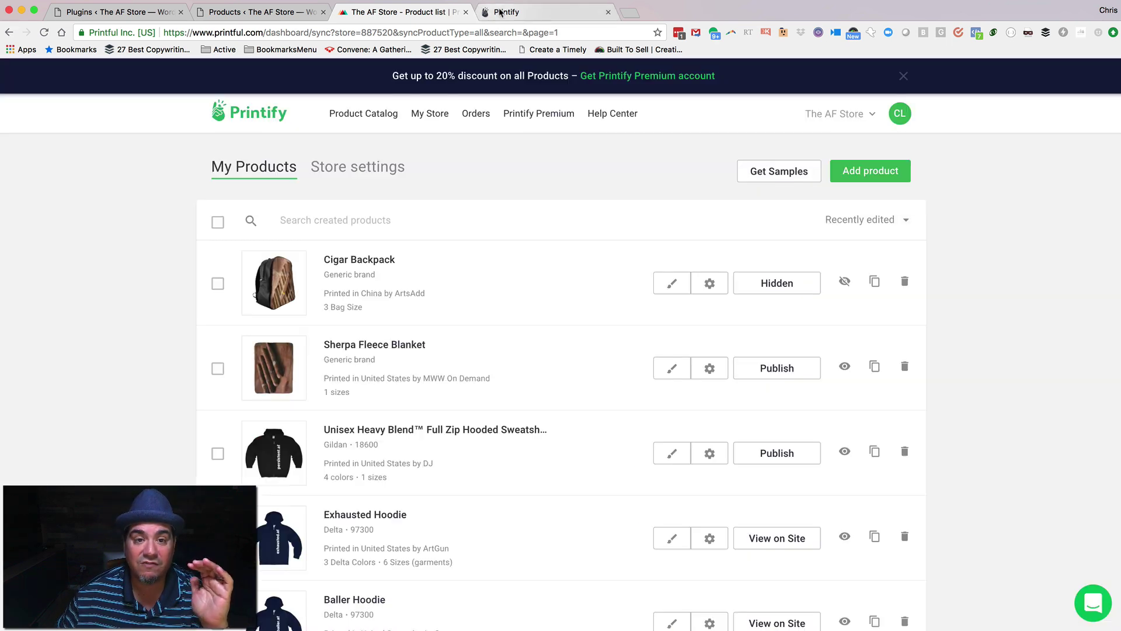
{"action": "scroll", "coordinate": [438, 385], "scroll_direction": "down", "scroll_amount": 2}
{"action": "scroll", "coordinate": [439, 385], "scroll_direction": "down", "scroll_amount": 2}
{"action": "scroll", "coordinate": [436, 386], "scroll_direction": "up", "scroll_amount": 3}
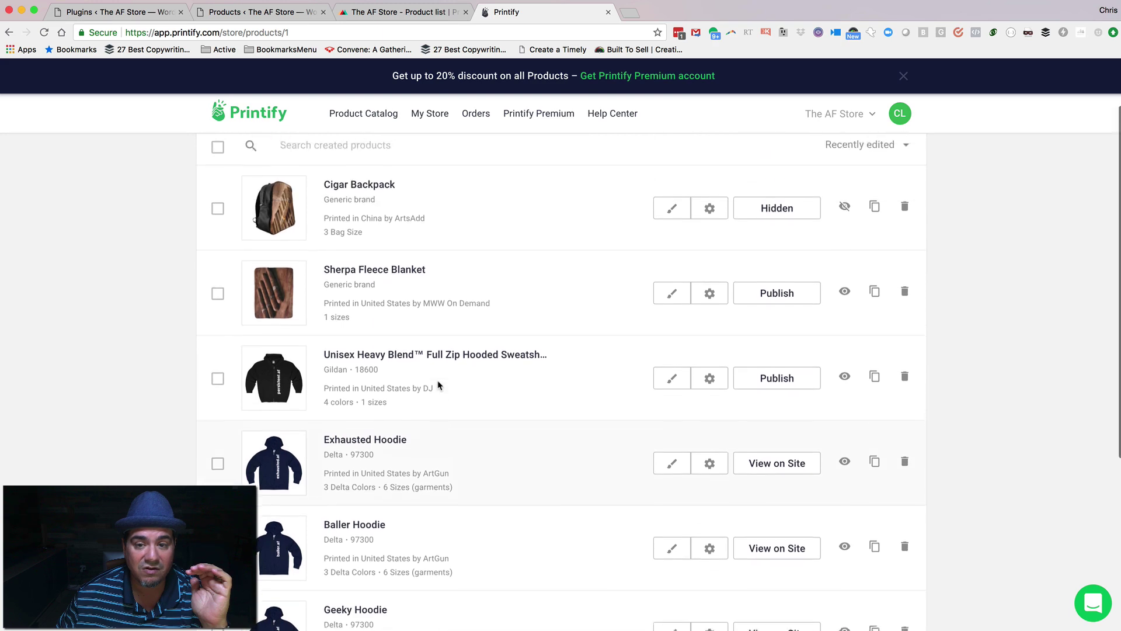
{"action": "left_click", "coordinate": [905, 207]}
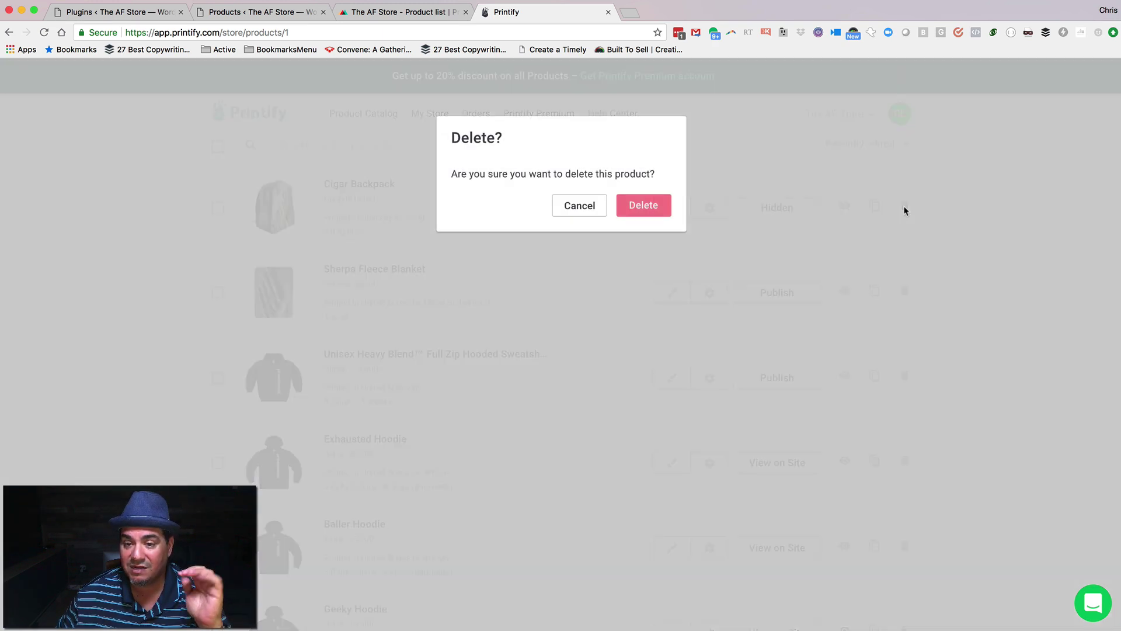
{"action": "left_click", "coordinate": [642, 205]}
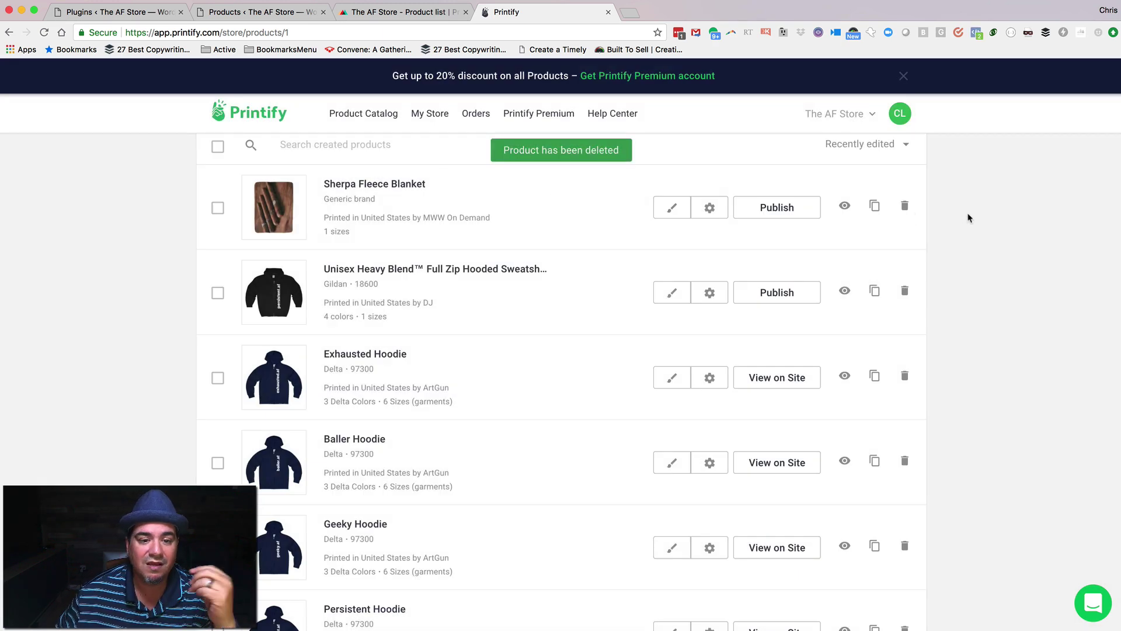
{"action": "scroll", "coordinate": [964, 242], "scroll_direction": "down", "scroll_amount": 3}
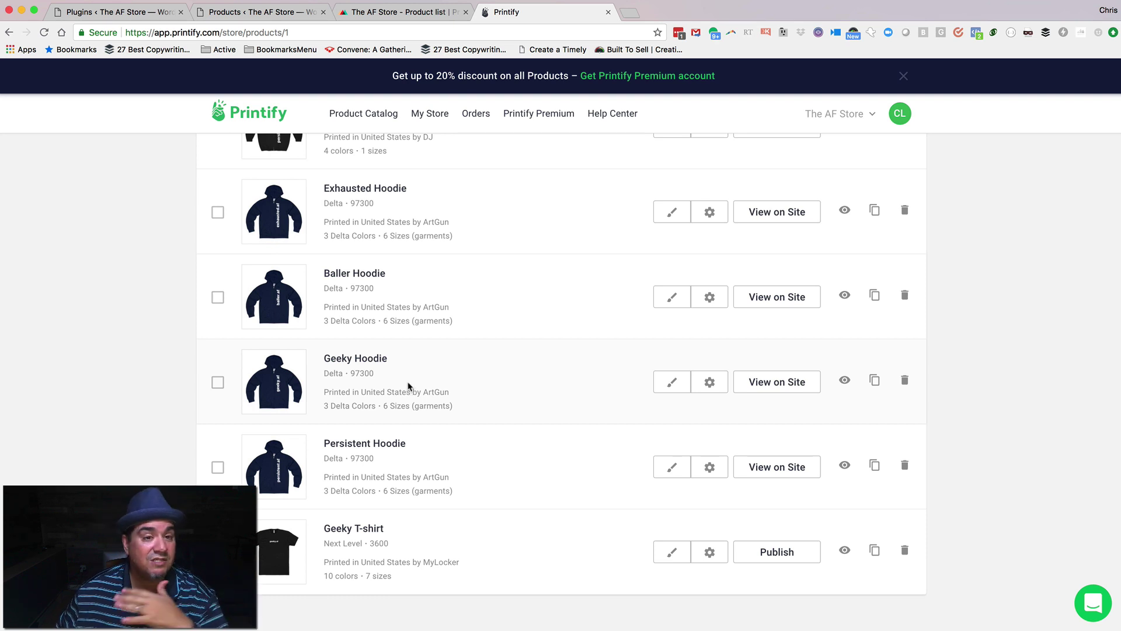
Visit the storefront and open the Exhausted t-shirt's product page from the shop grid
{"action": "left_click", "coordinate": [221, 15]}
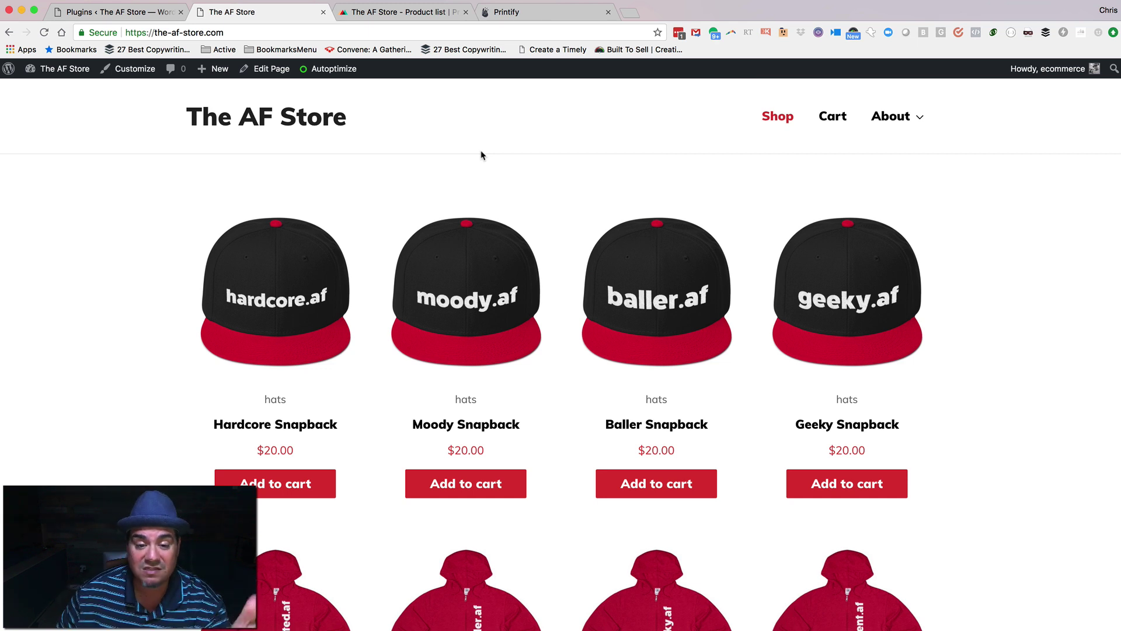
{"action": "scroll", "coordinate": [983, 320], "scroll_direction": "down", "scroll_amount": 5}
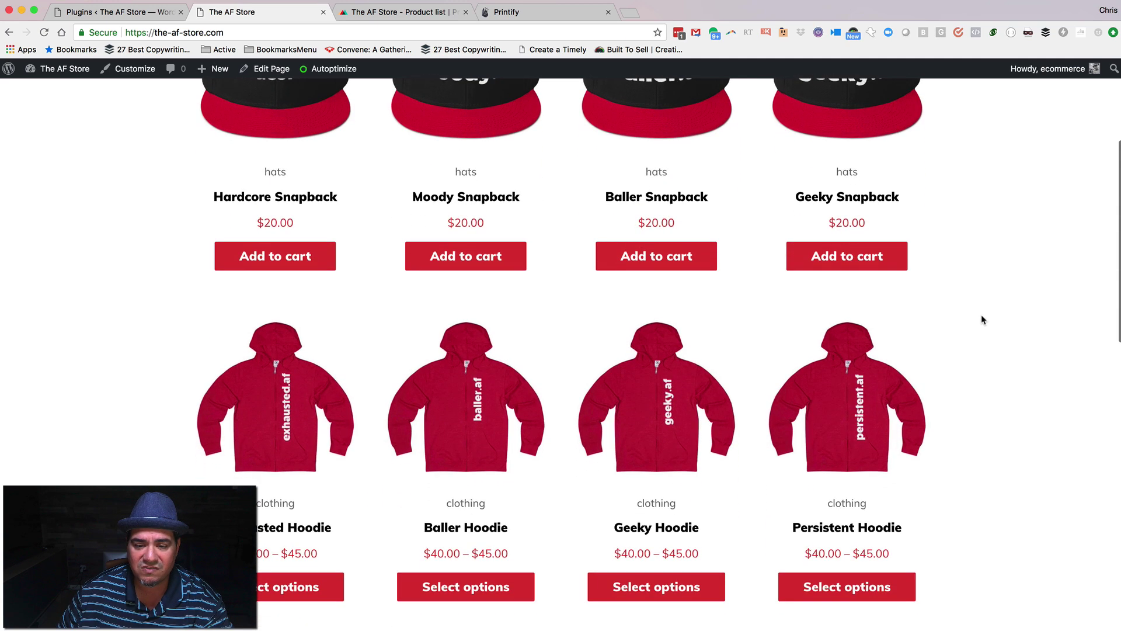
{"action": "scroll", "coordinate": [983, 319], "scroll_direction": "down", "scroll_amount": 2}
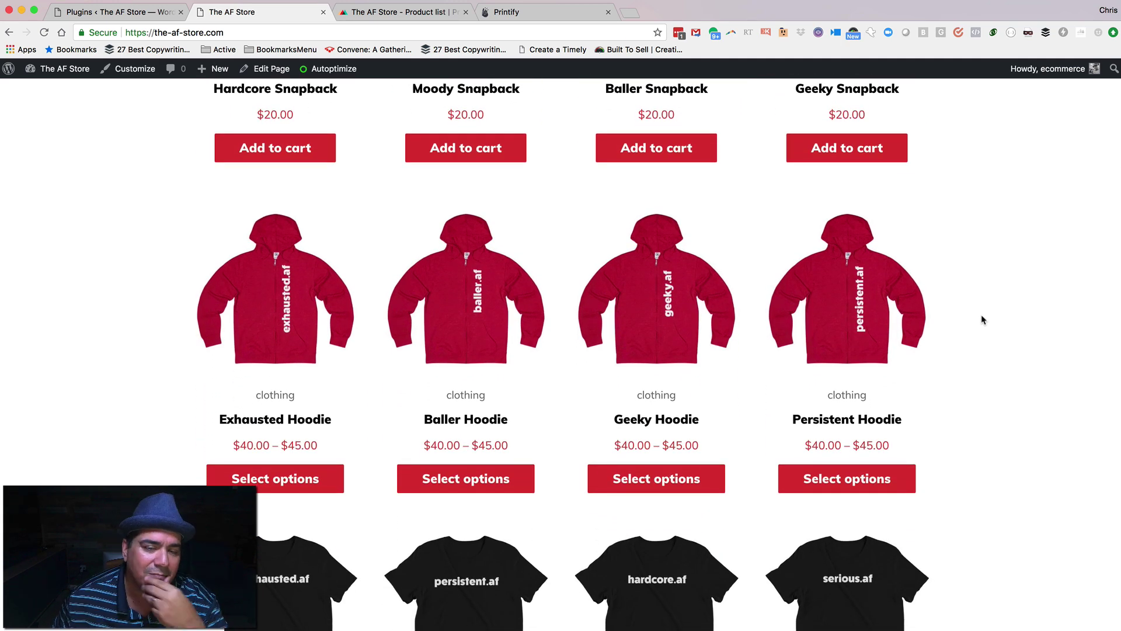
{"action": "scroll", "coordinate": [983, 319], "scroll_direction": "down", "scroll_amount": 3}
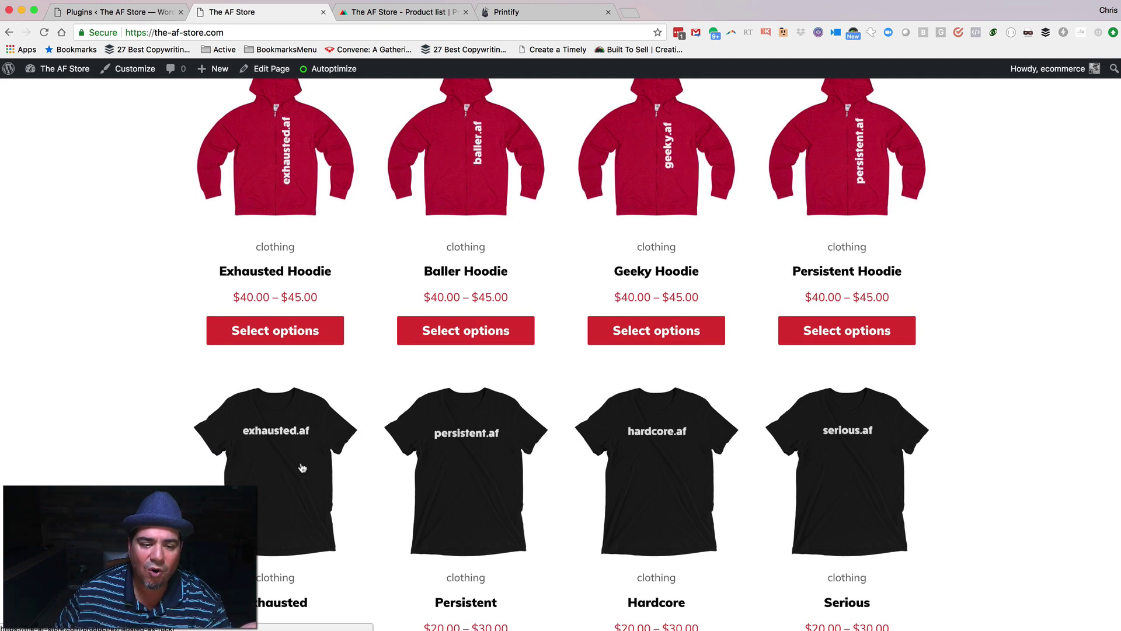
{"action": "left_click", "coordinate": [278, 457]}
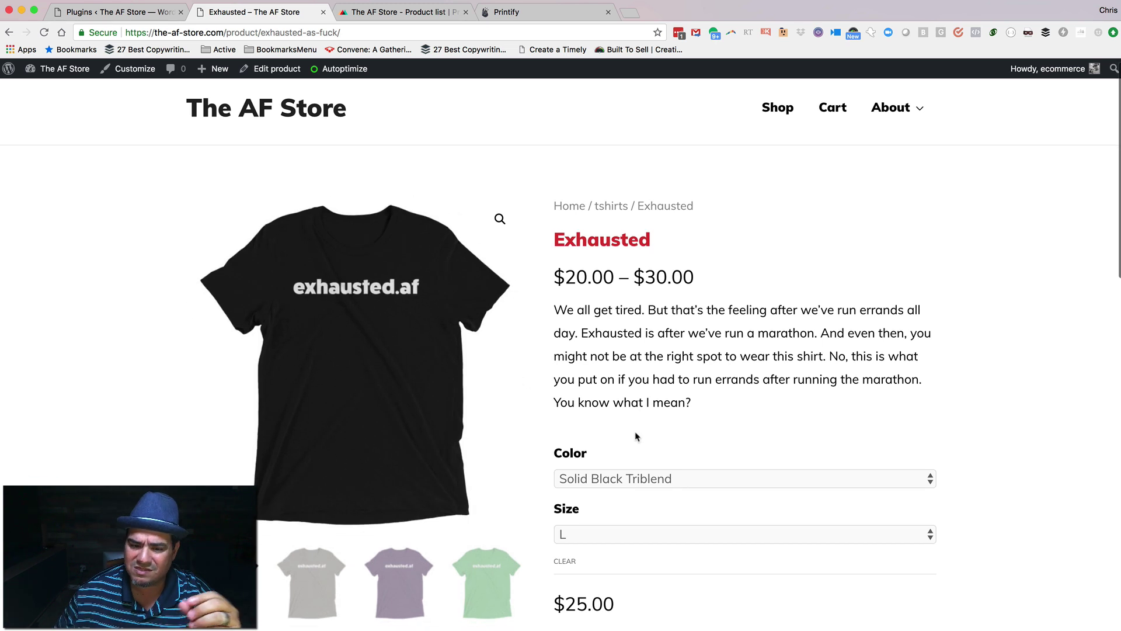
Preview the Exhausted shirt in purple and another colour via the colour thumbnails
{"action": "scroll", "coordinate": [638, 435], "scroll_direction": "down", "scroll_amount": 5}
{"action": "left_click", "coordinate": [406, 451]}
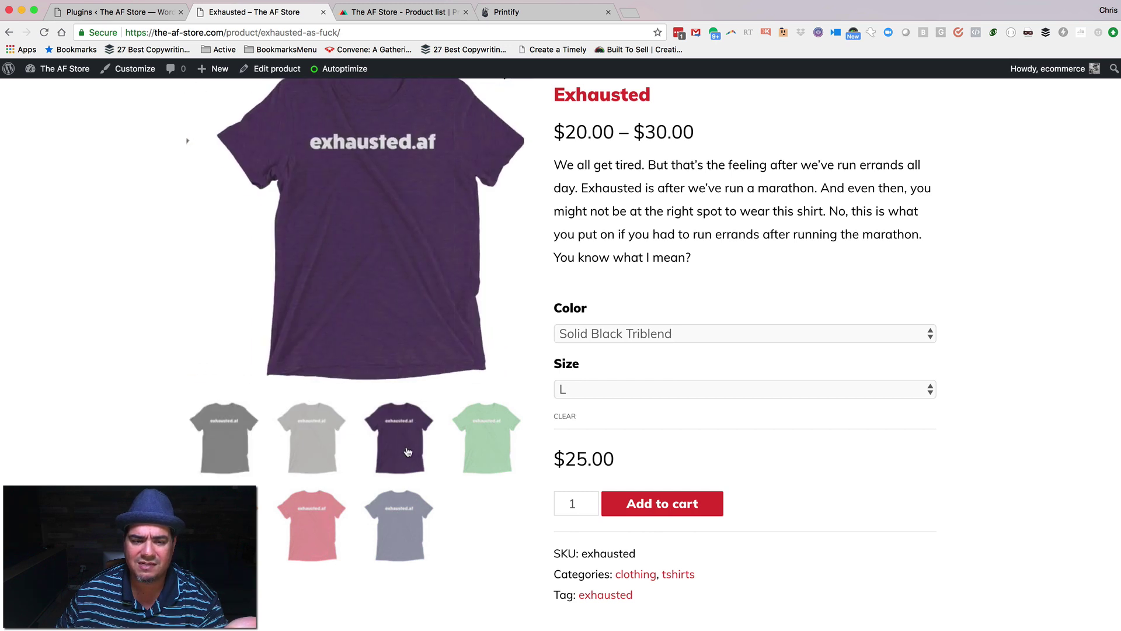
{"action": "left_click", "coordinate": [469, 450]}
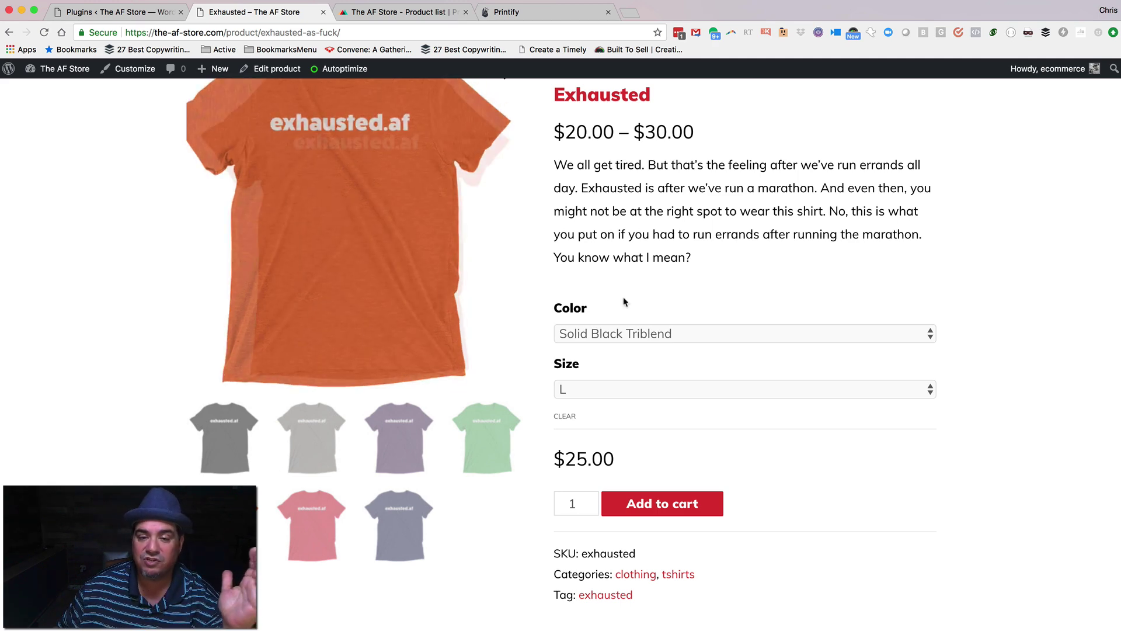
{"action": "scroll", "coordinate": [674, 285], "scroll_direction": "down", "scroll_amount": 1}
{"action": "scroll", "coordinate": [674, 285], "scroll_direction": "up", "scroll_amount": 3}
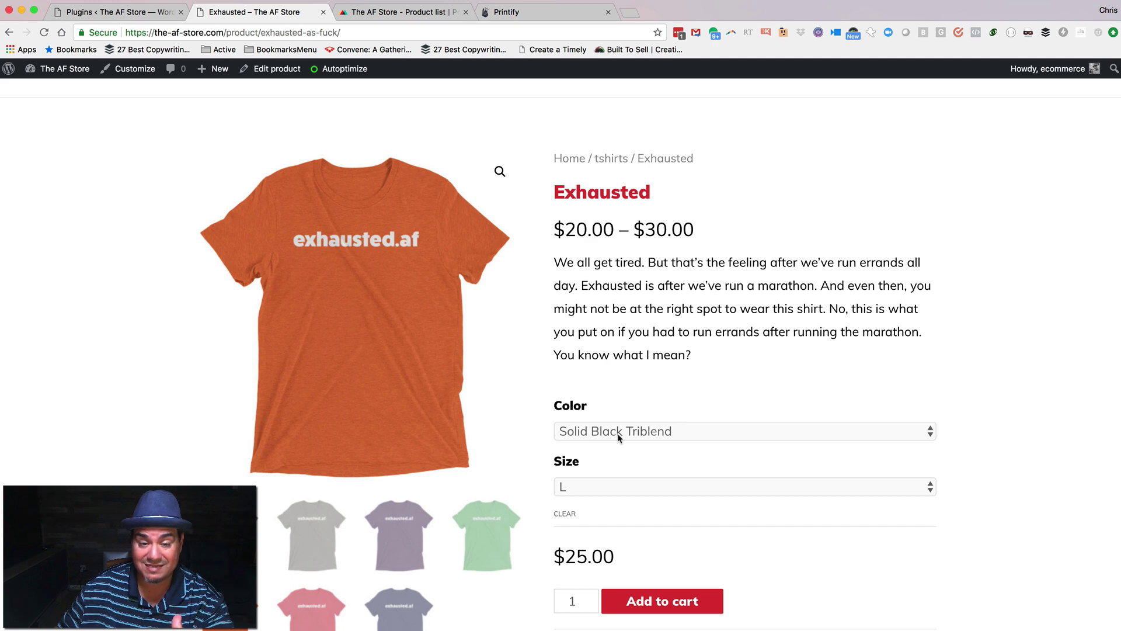
{"action": "left_click", "coordinate": [404, 16]}
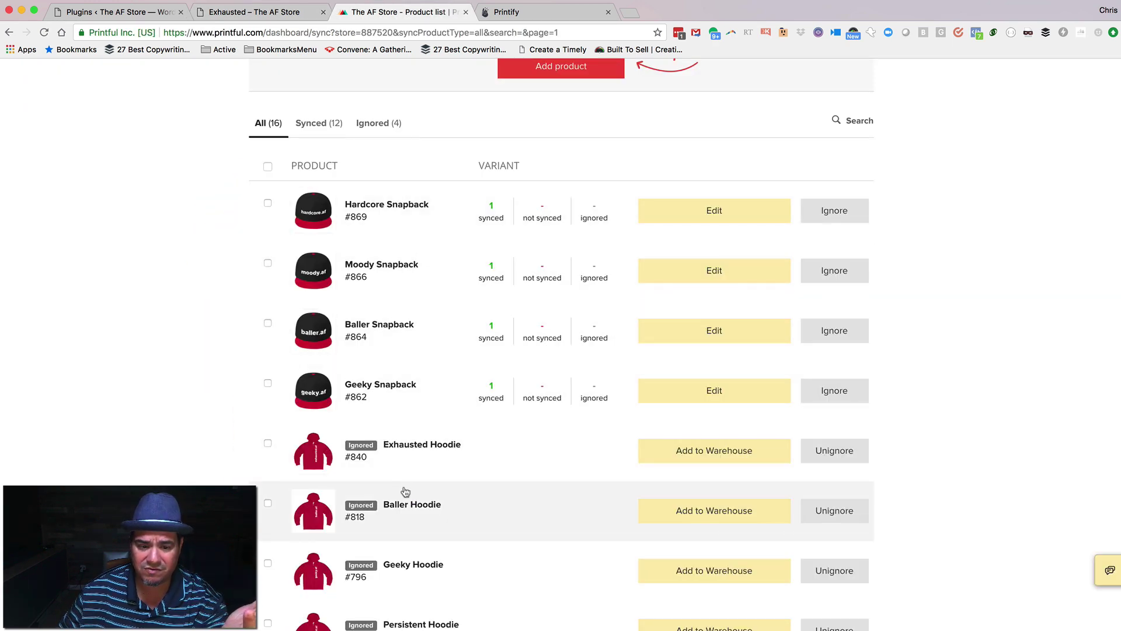
{"action": "scroll", "coordinate": [404, 492], "scroll_direction": "down", "scroll_amount": 5}
{"action": "scroll", "coordinate": [405, 492], "scroll_direction": "down", "scroll_amount": 1}
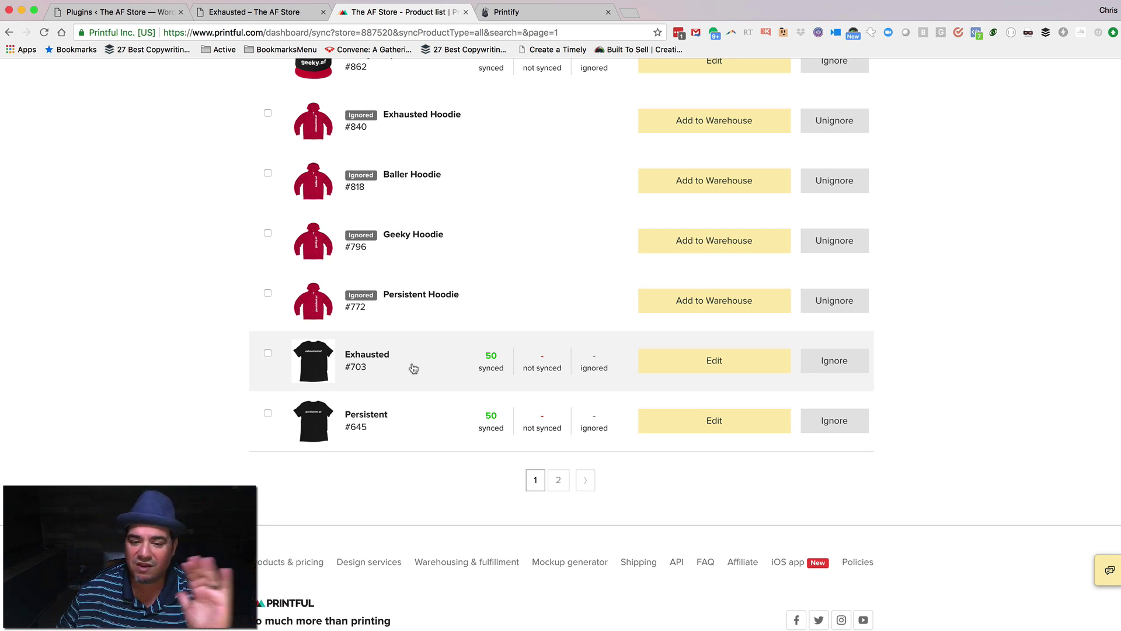
{"action": "left_click", "coordinate": [211, 12]}
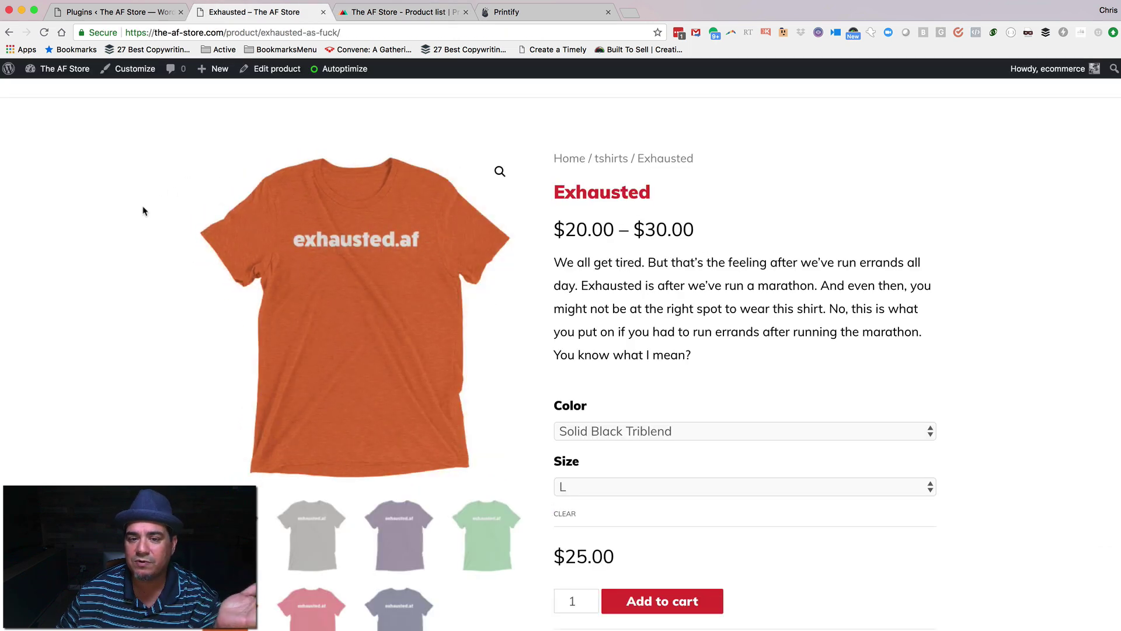